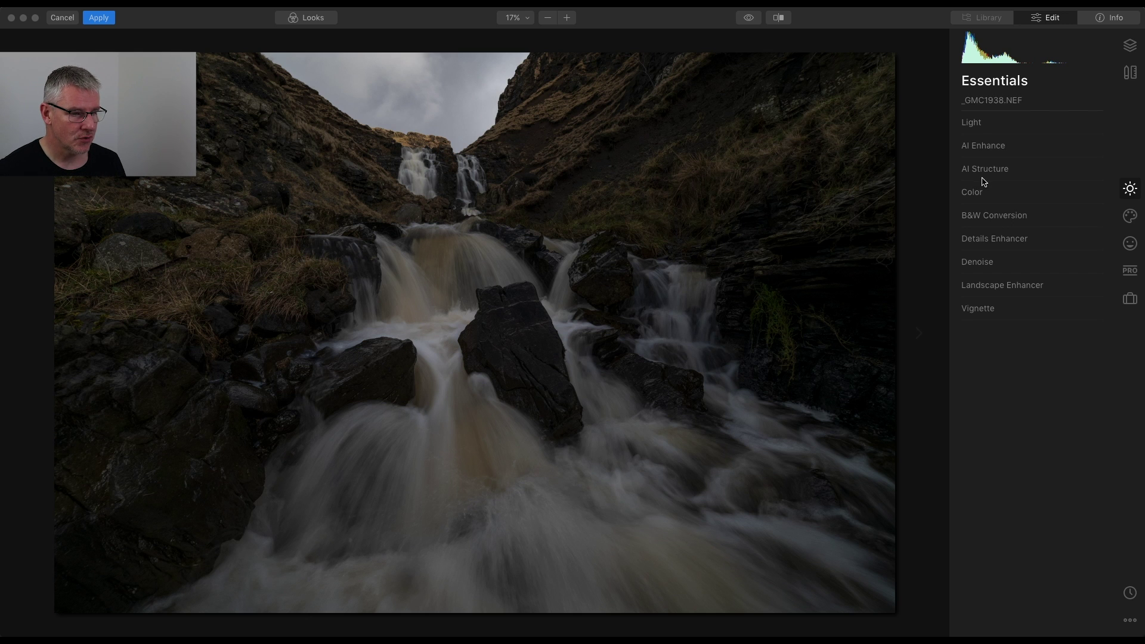
Step: Adjust the photo's Light settings: exposure 0.18, smart contrast 7 and shadows 21
{"action": "left_click", "coordinate": [979, 125]}
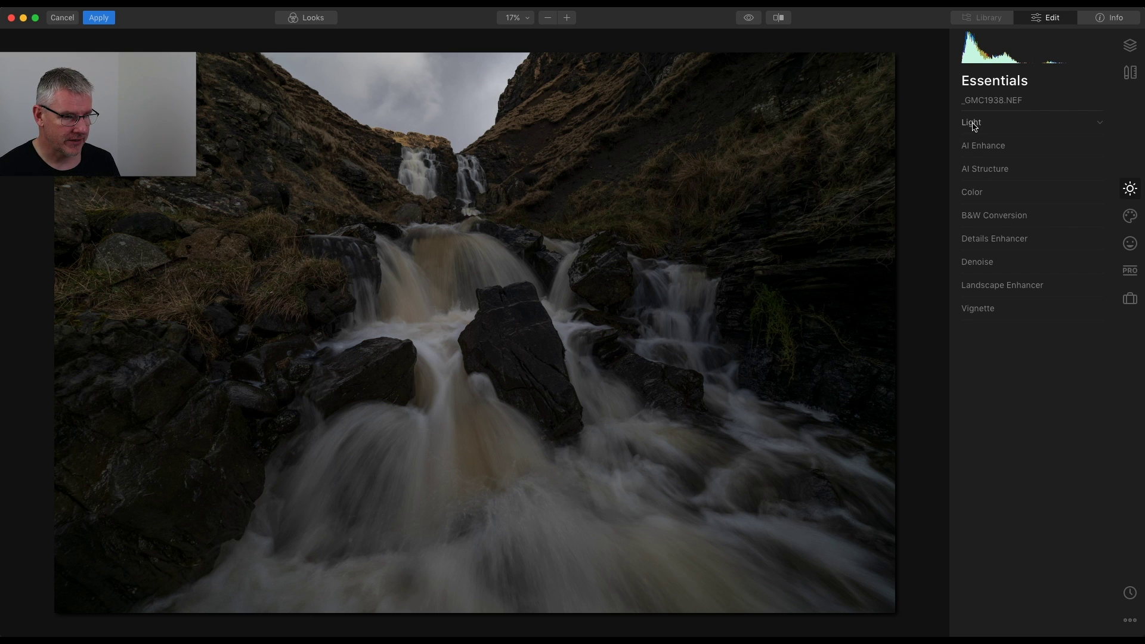
{"action": "left_click", "coordinate": [974, 123]}
{"action": "left_click_drag", "start_coordinate": [1035, 237], "coordinate": [1038, 236]}
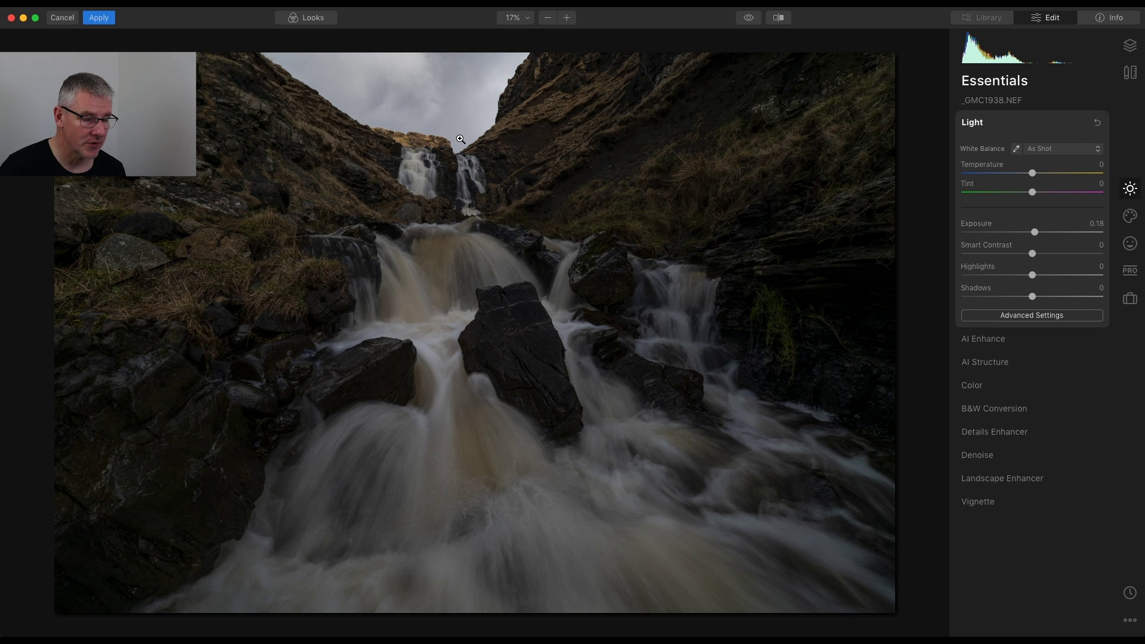
{"action": "left_click_drag", "start_coordinate": [1034, 253], "coordinate": [1038, 254]}
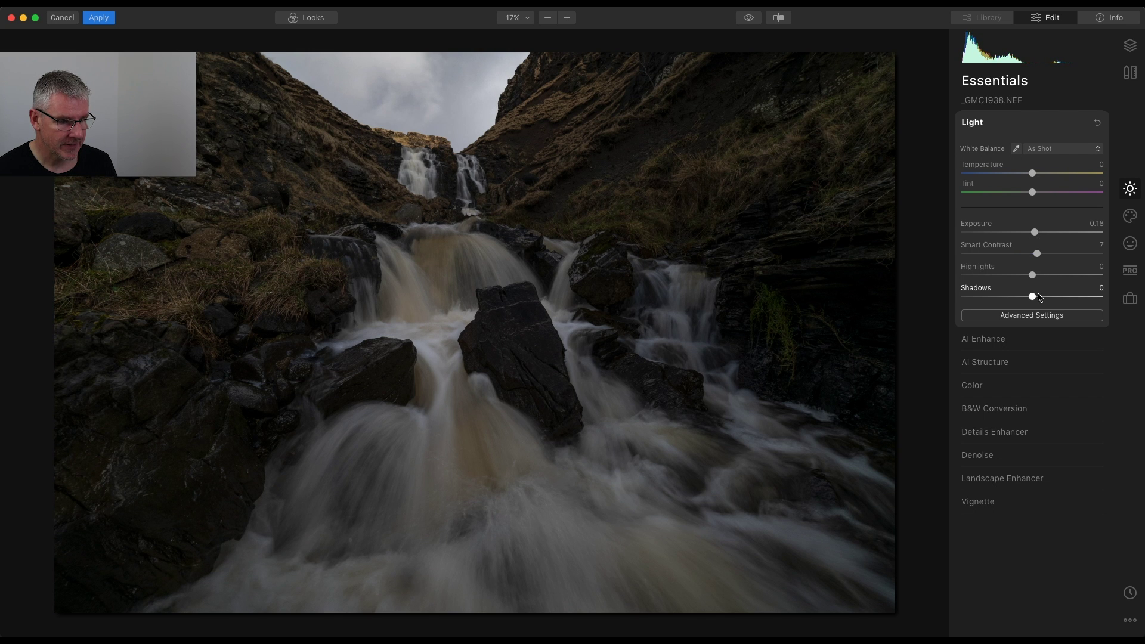
{"action": "left_click_drag", "start_coordinate": [1035, 298], "coordinate": [1051, 299]}
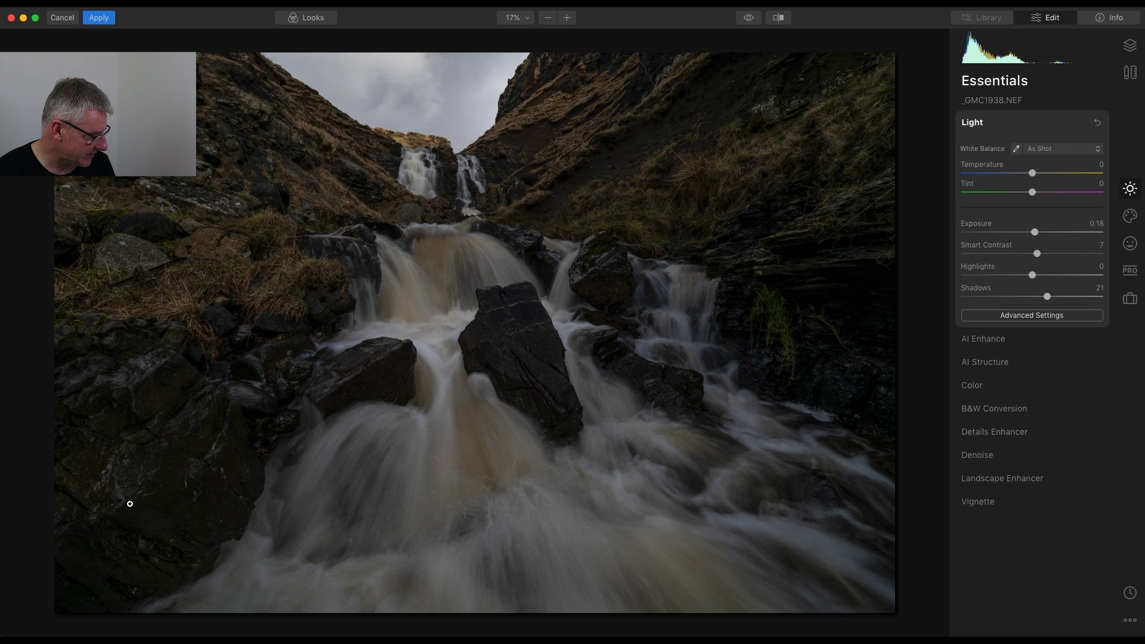
{"action": "left_click", "coordinate": [972, 122]}
Step: Set AI Accent to 7 in the AI Enhance filter
{"action": "left_click", "coordinate": [982, 146]}
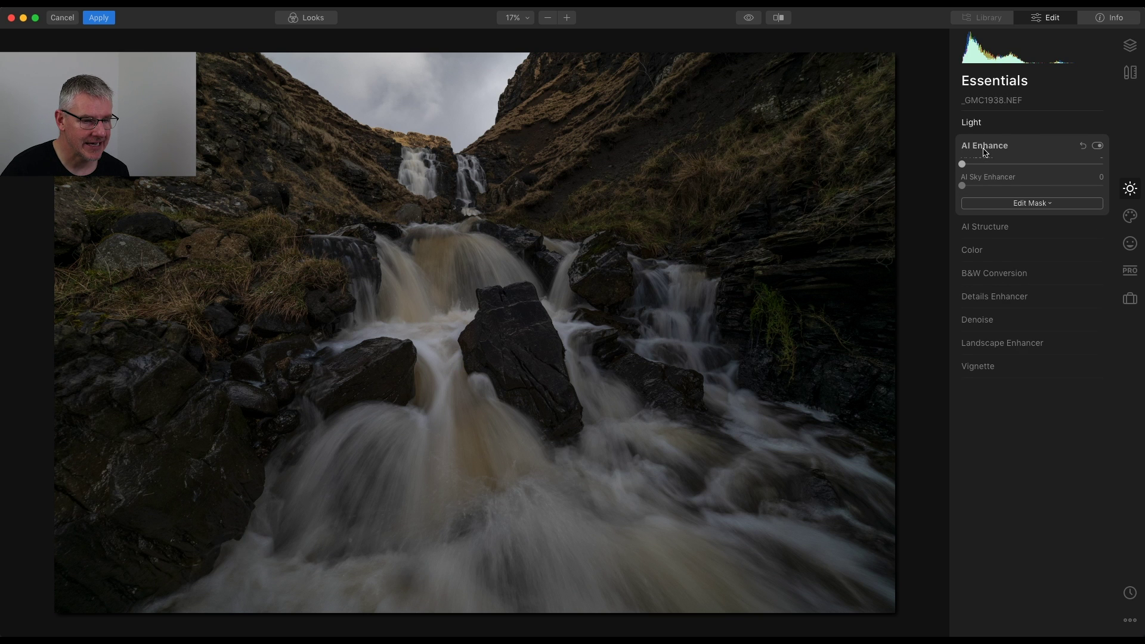
{"action": "left_click_drag", "start_coordinate": [963, 176], "coordinate": [977, 177]}
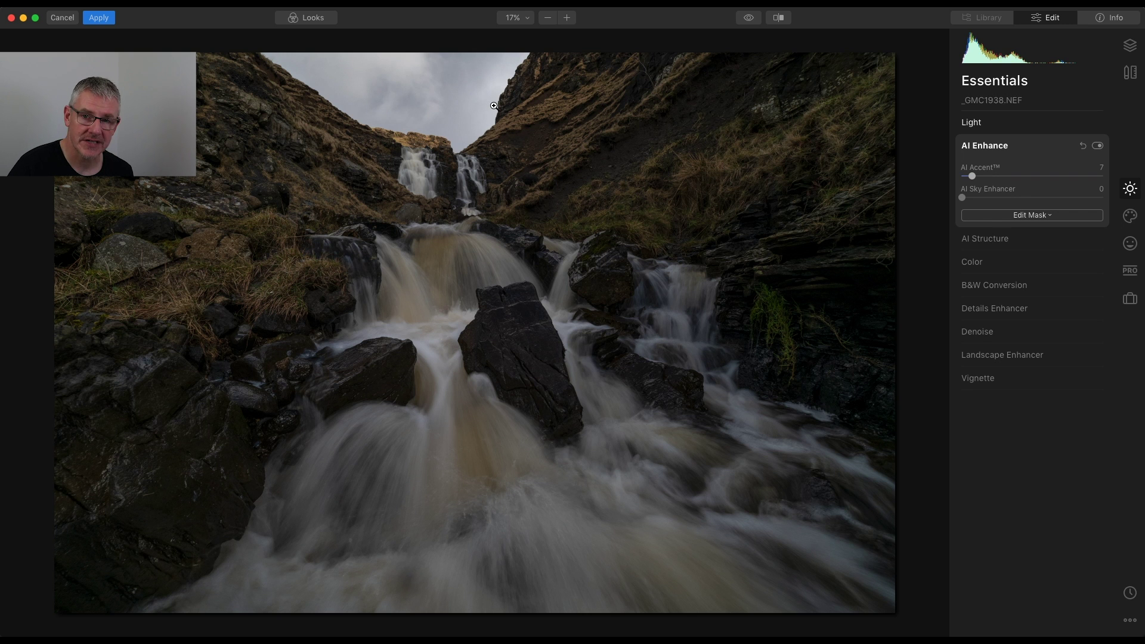
{"action": "left_click", "coordinate": [983, 148]}
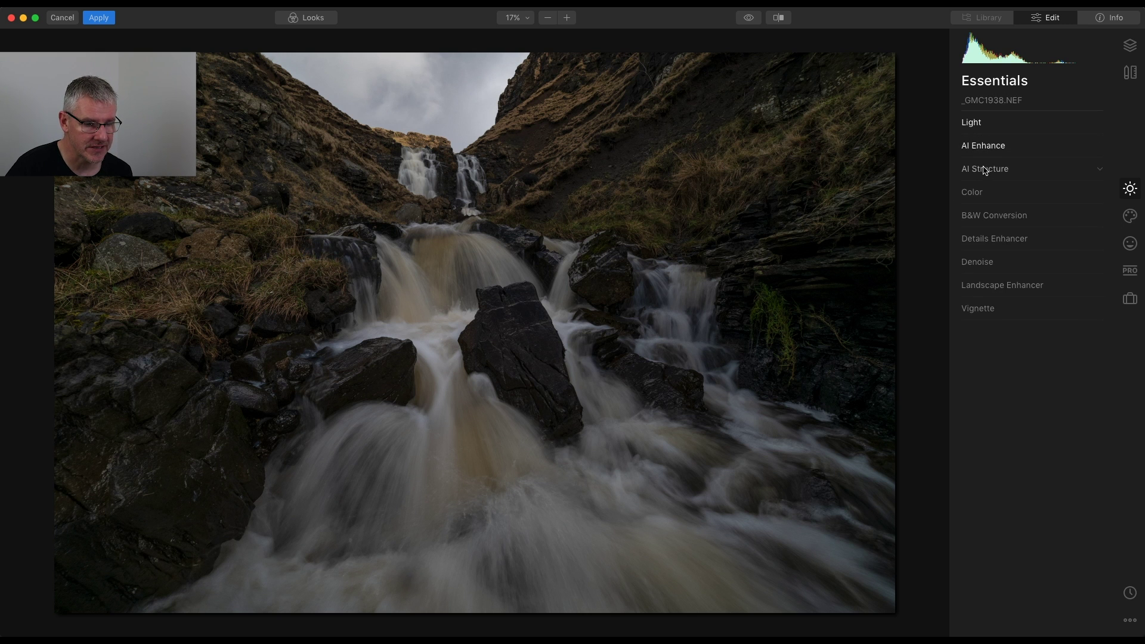
Step: Raise the AI Structure amount slightly and compare the edited photo with the original
{"action": "left_click", "coordinate": [984, 170]}
{"action": "left_click", "coordinate": [1034, 200]}
{"action": "left_click_drag", "start_coordinate": [1035, 202], "coordinate": [1039, 203]}
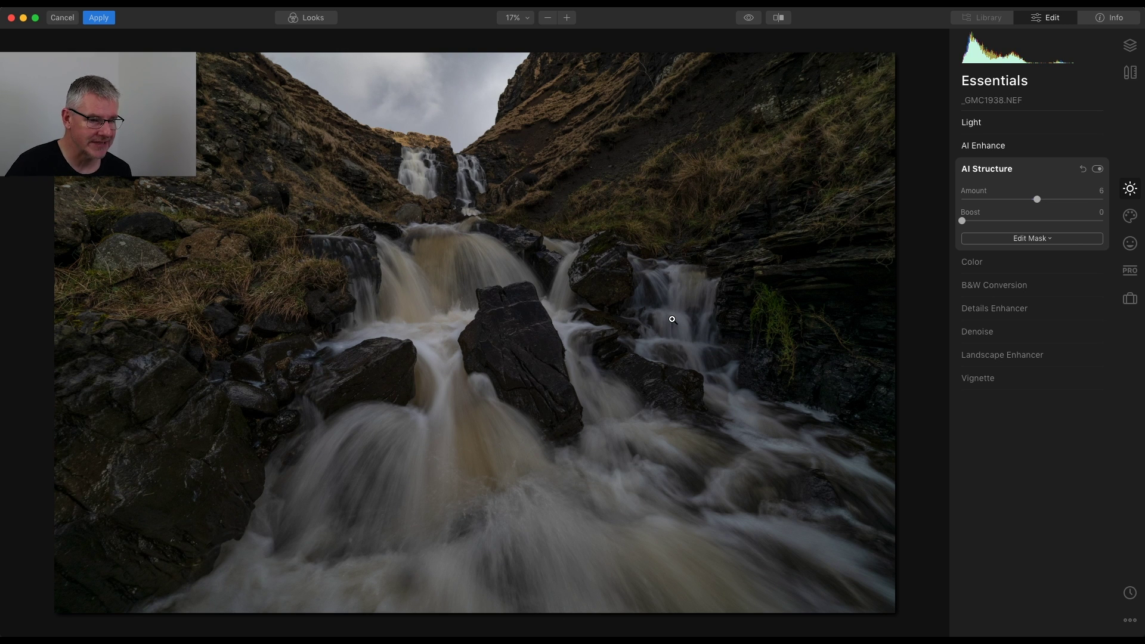
{"action": "left_click", "coordinate": [750, 17]}
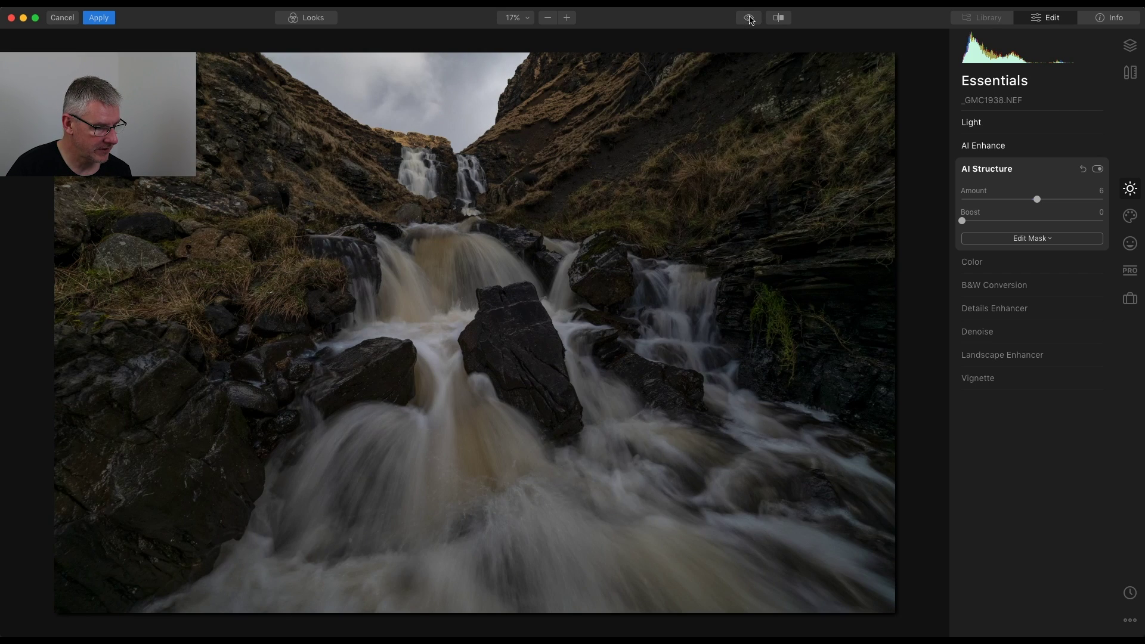
{"action": "left_click", "coordinate": [750, 18]}
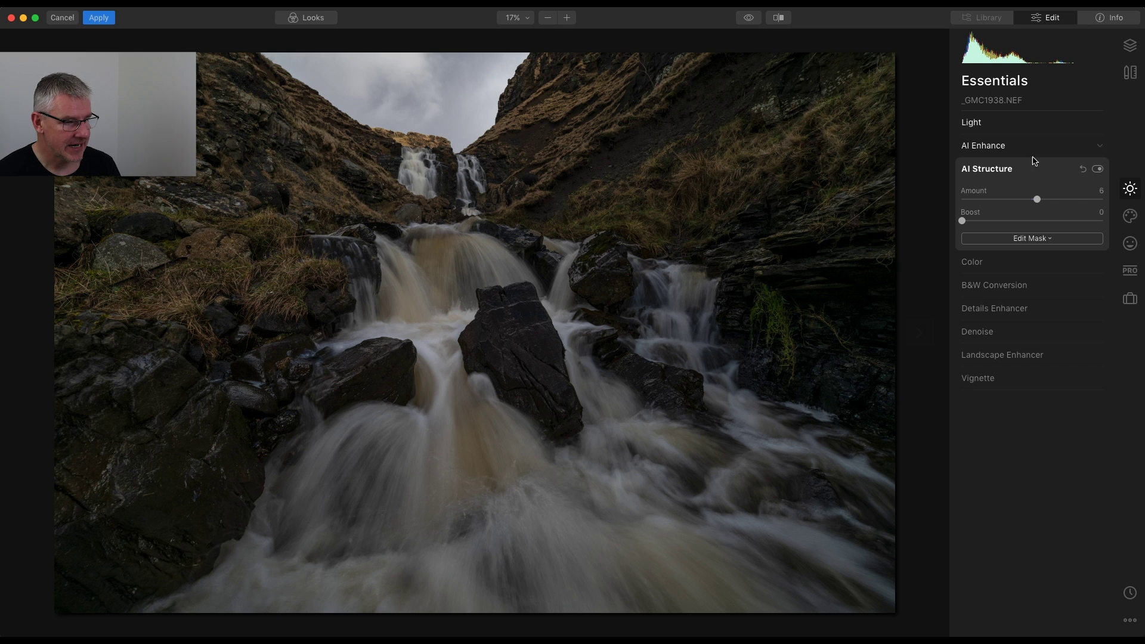
Step: In the Color filter's advanced settings, set the yellow saturation to -24 and luminance to 10
{"action": "left_click", "coordinate": [978, 268]}
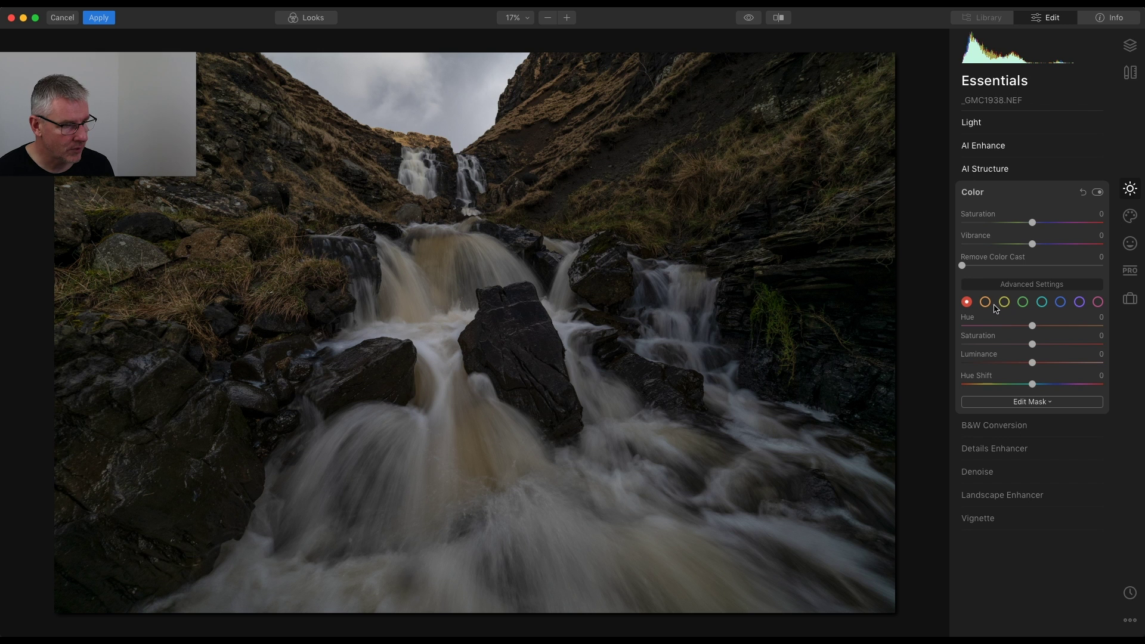
{"action": "left_click", "coordinate": [1004, 302]}
{"action": "left_click_drag", "start_coordinate": [1035, 364], "coordinate": [1015, 344]}
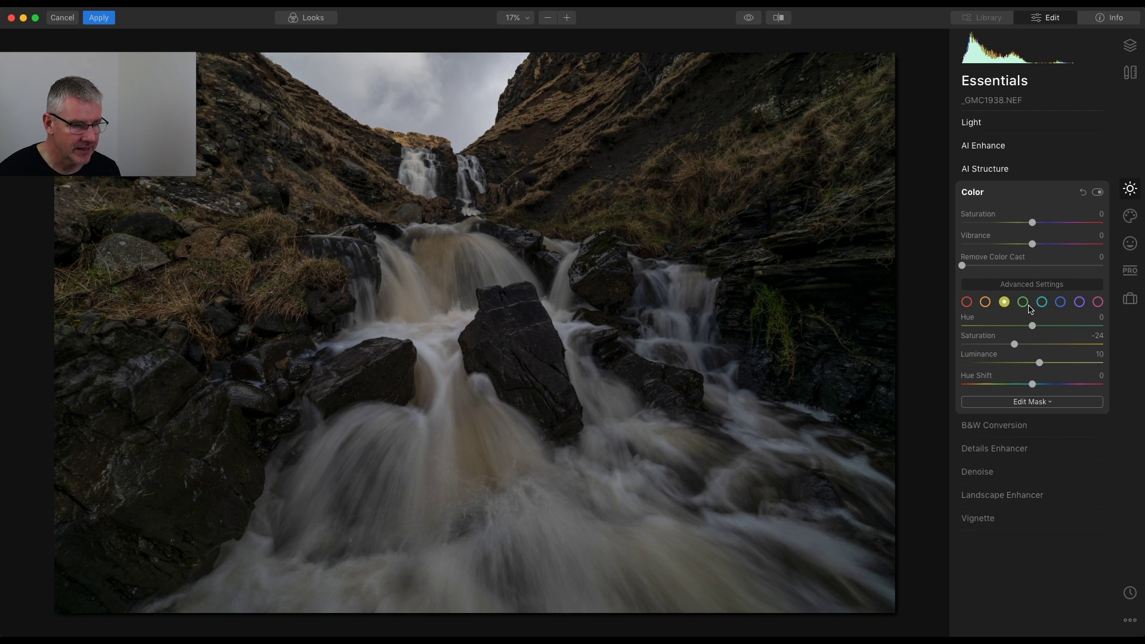
Step: Set the orange saturation to -13 and luminance to -11 in the Color filter
{"action": "left_click", "coordinate": [985, 302]}
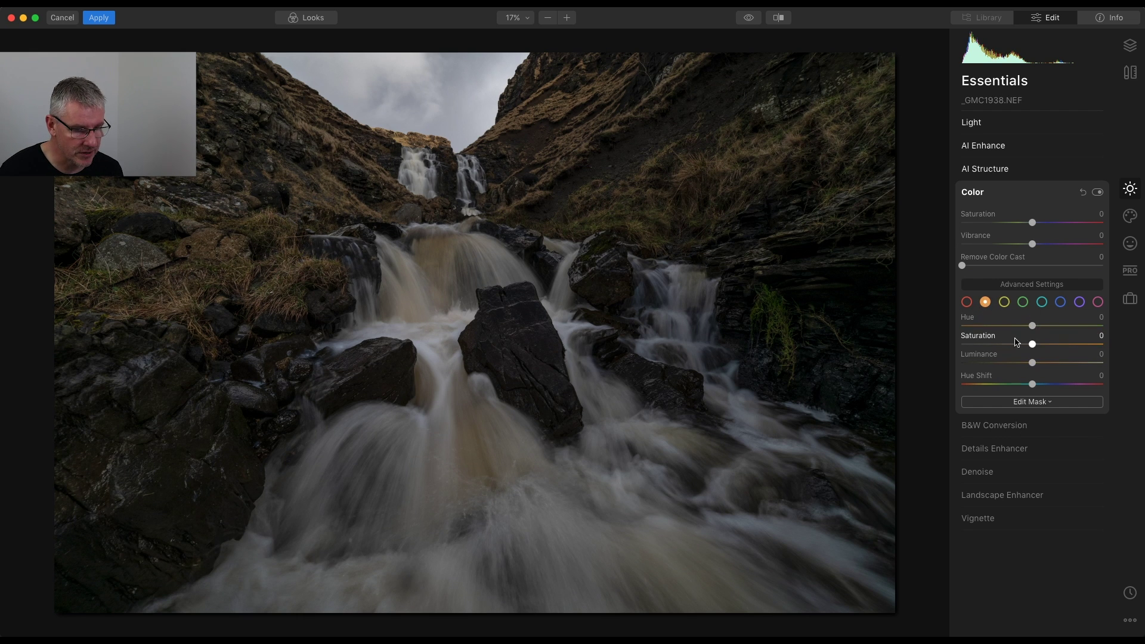
{"action": "mouse_move", "coordinate": [1036, 346]}
{"action": "left_mouse_down"}
{"action": "mouse_move", "coordinate": [973, 347]}
{"action": "mouse_move", "coordinate": [1022, 349]}
{"action": "left_mouse_up"}
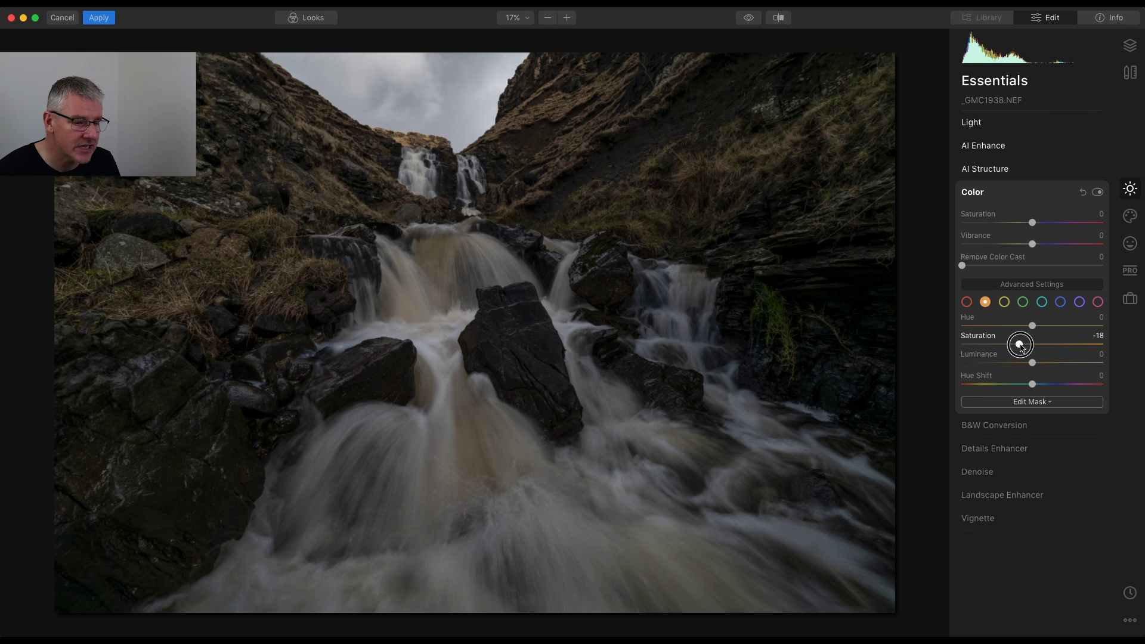
{"action": "left_click_drag", "start_coordinate": [1021, 348], "coordinate": [1026, 366]}
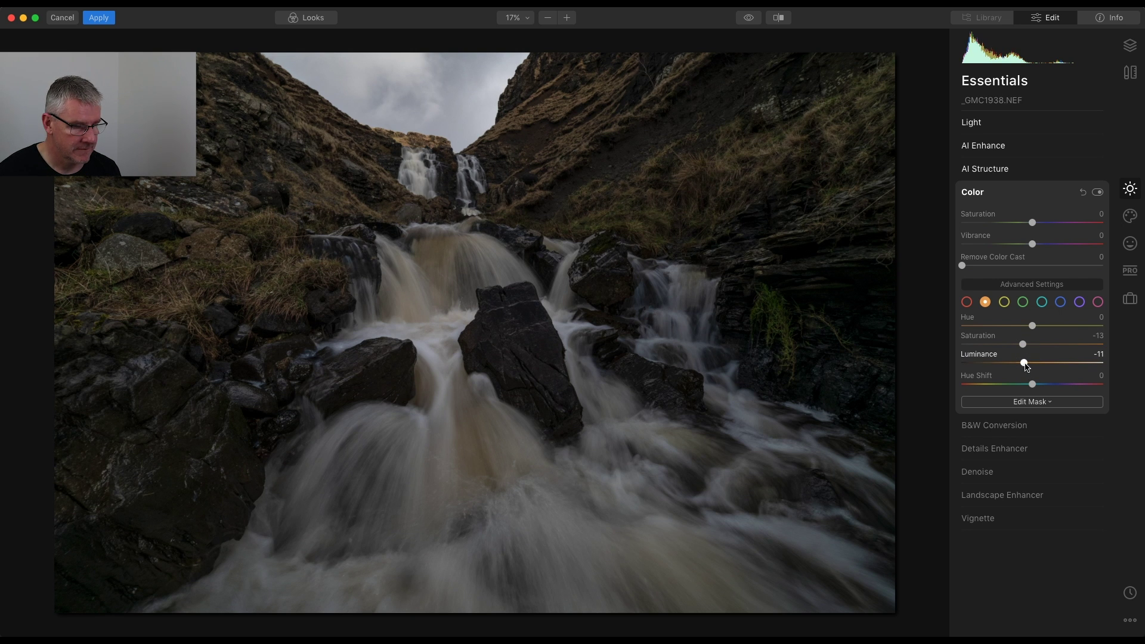
{"action": "left_click", "coordinate": [982, 193]}
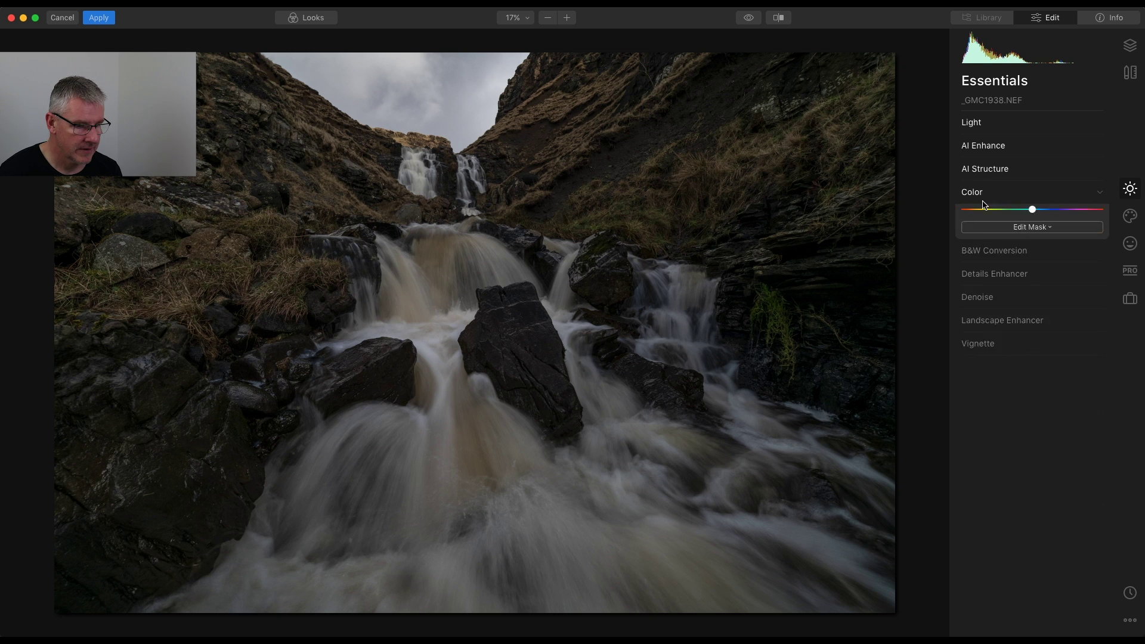
Step: In Details Enhancer, set small details to 11 and medium details to 4, comparing with the original
{"action": "left_click", "coordinate": [1000, 242]}
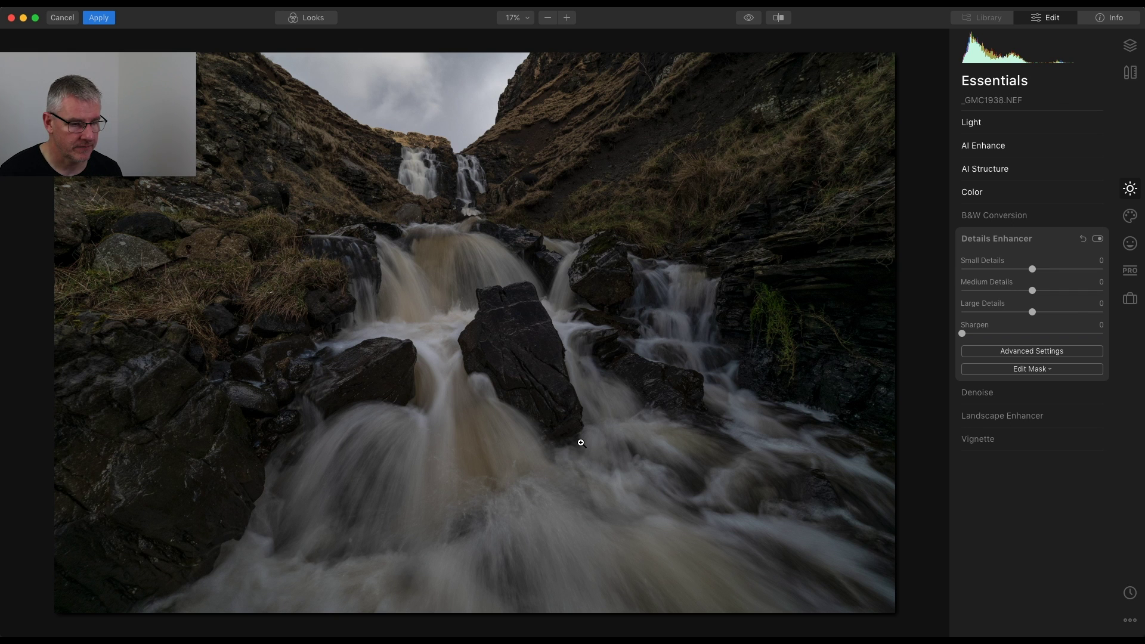
{"action": "left_click", "coordinate": [1033, 270]}
{"action": "left_click_drag", "start_coordinate": [1034, 272], "coordinate": [1041, 272]}
{"action": "left_click_drag", "start_coordinate": [751, 19], "coordinate": [751, 19]}
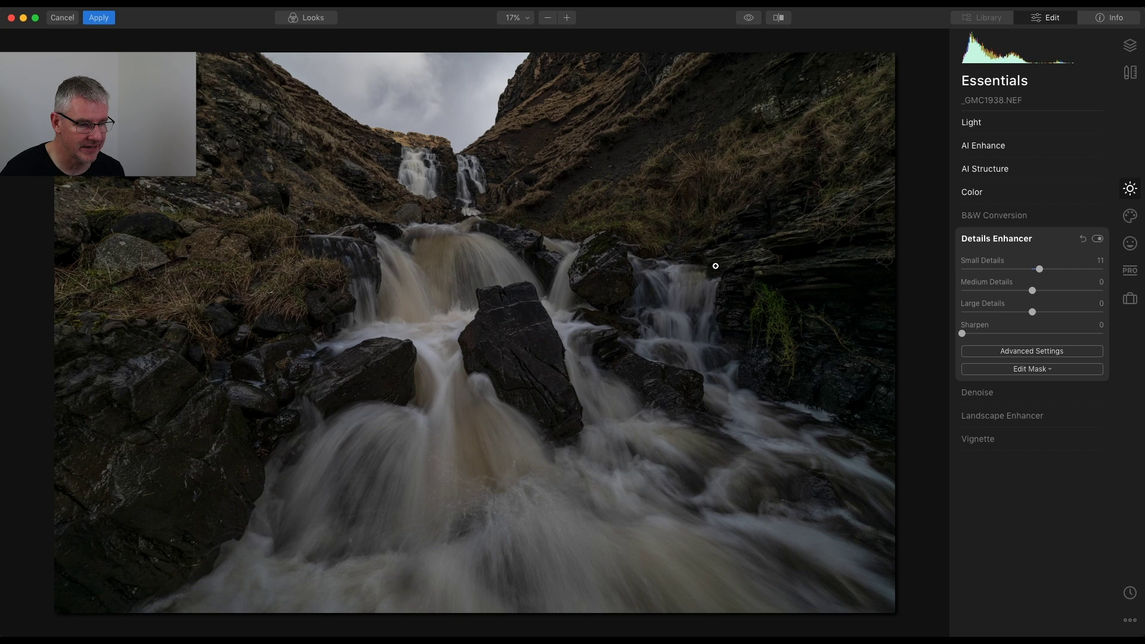
{"action": "left_click_drag", "start_coordinate": [1036, 294], "coordinate": [1038, 294]}
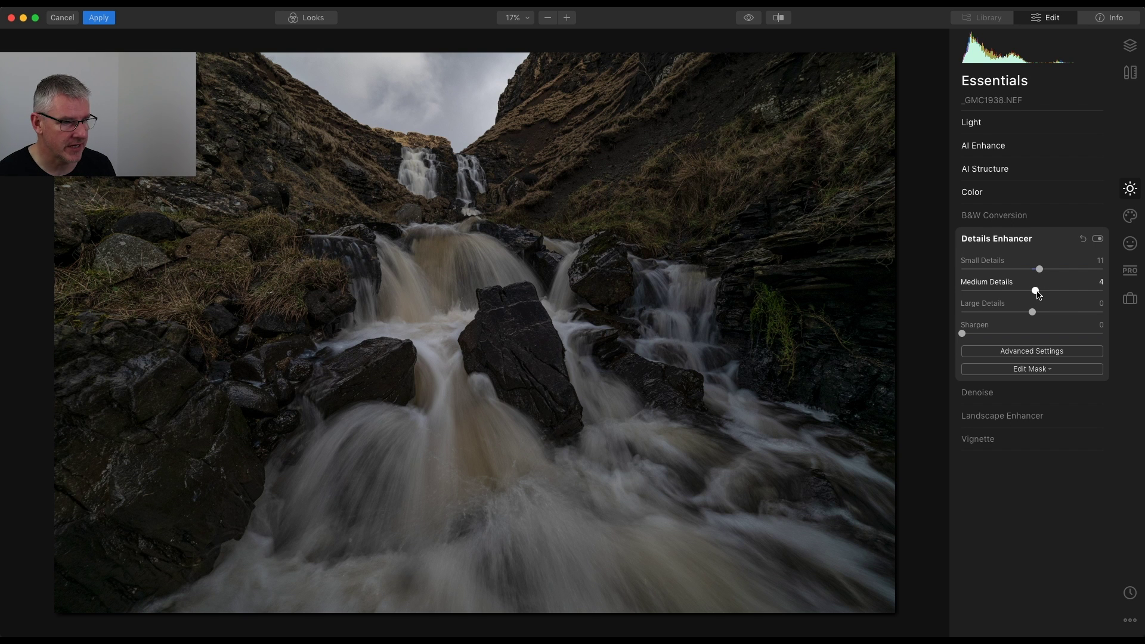
{"action": "left_click", "coordinate": [984, 242]}
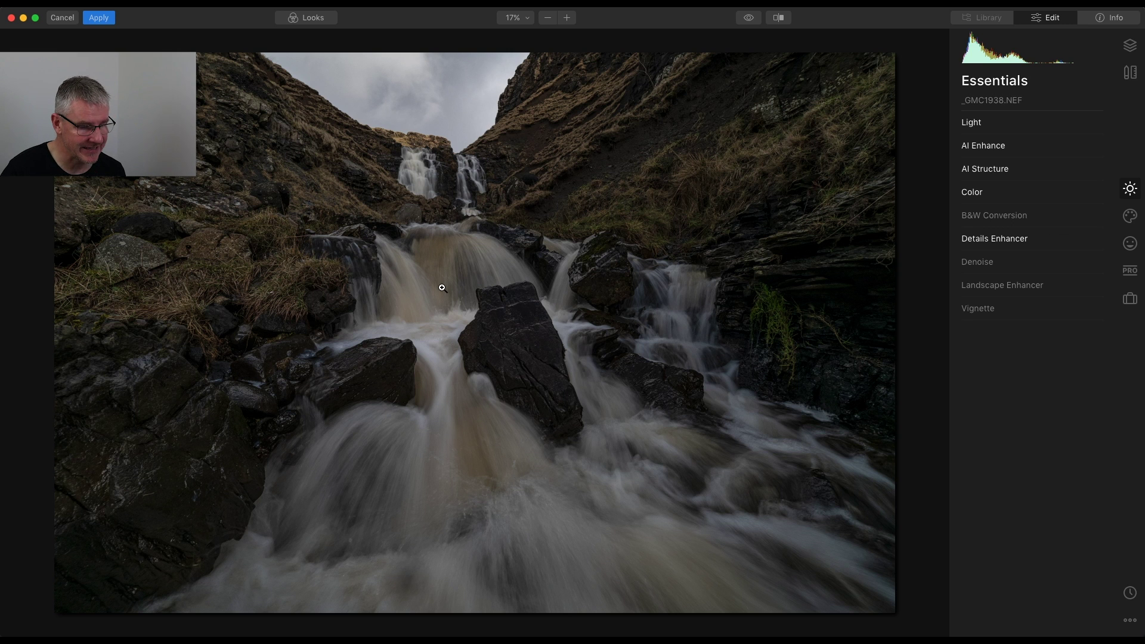
Step: Add a new adjustment layer above the waterfall photo
{"action": "left_click", "coordinate": [1132, 47]}
{"action": "left_click", "coordinate": [1097, 81]}
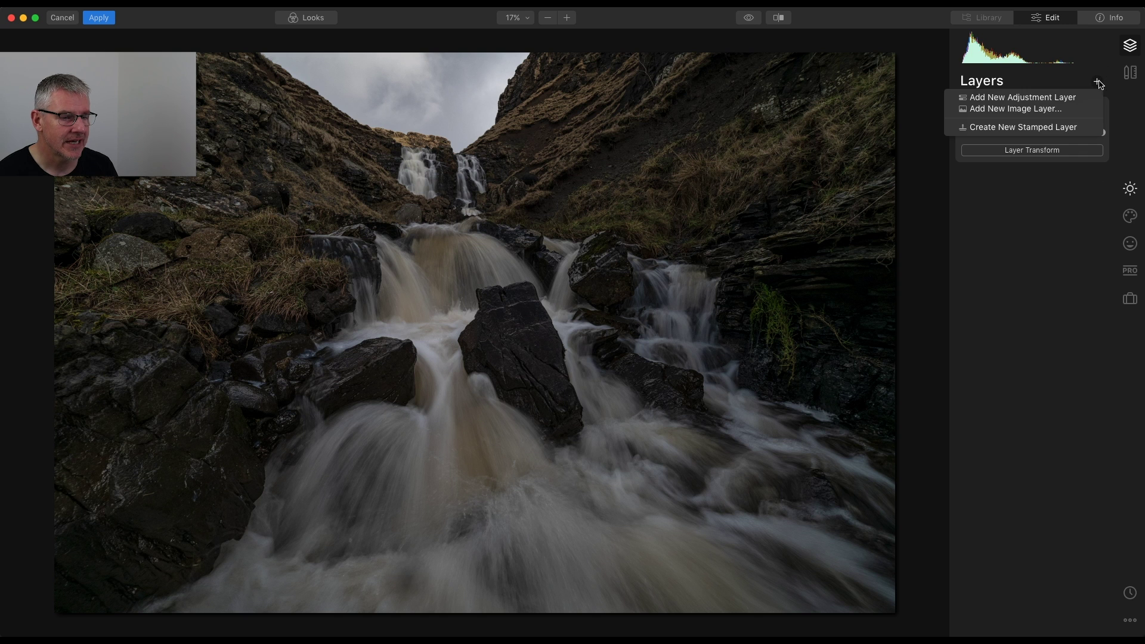
{"action": "left_click", "coordinate": [1080, 99]}
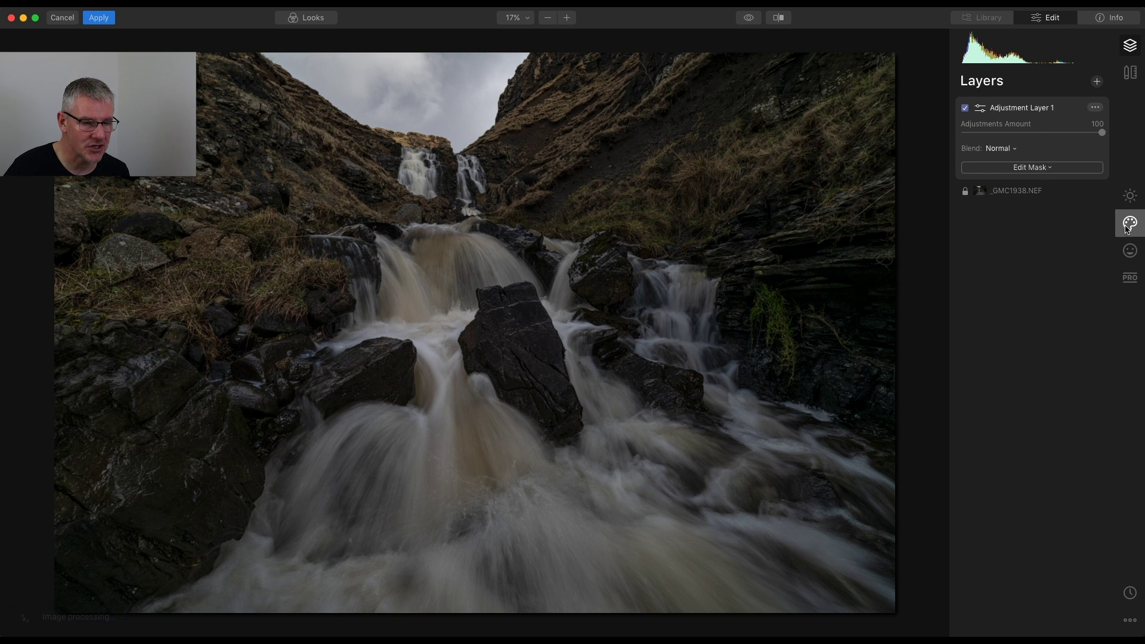
Step: Convert the adjustment layer to black and white with the B&W Conversion filter
{"action": "left_click", "coordinate": [1131, 198]}
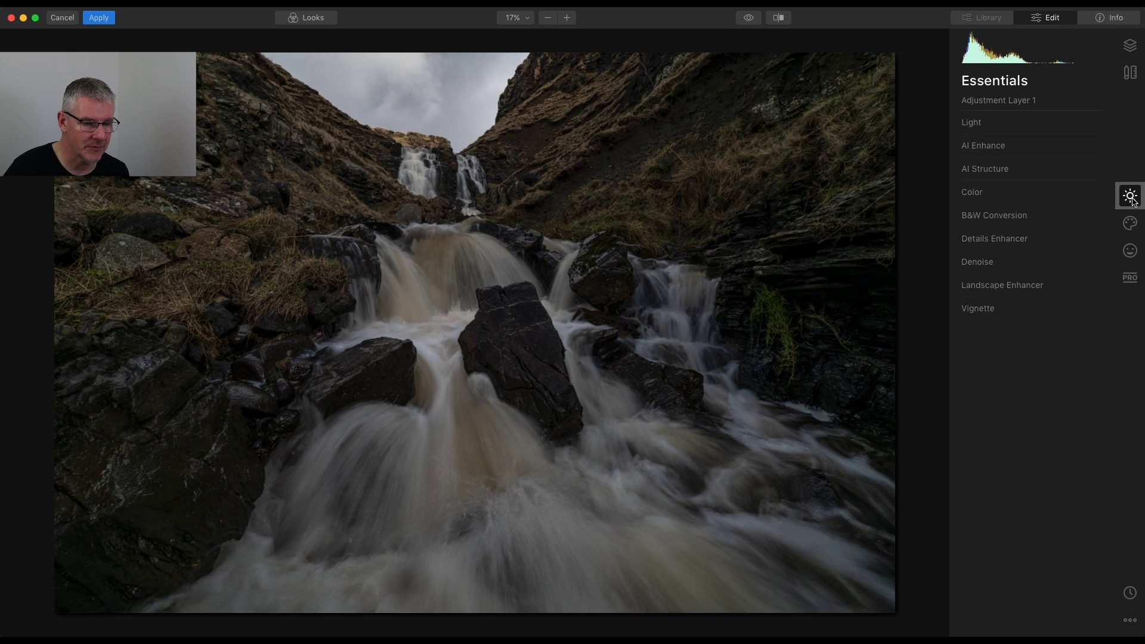
{"action": "left_click", "coordinate": [1000, 218]}
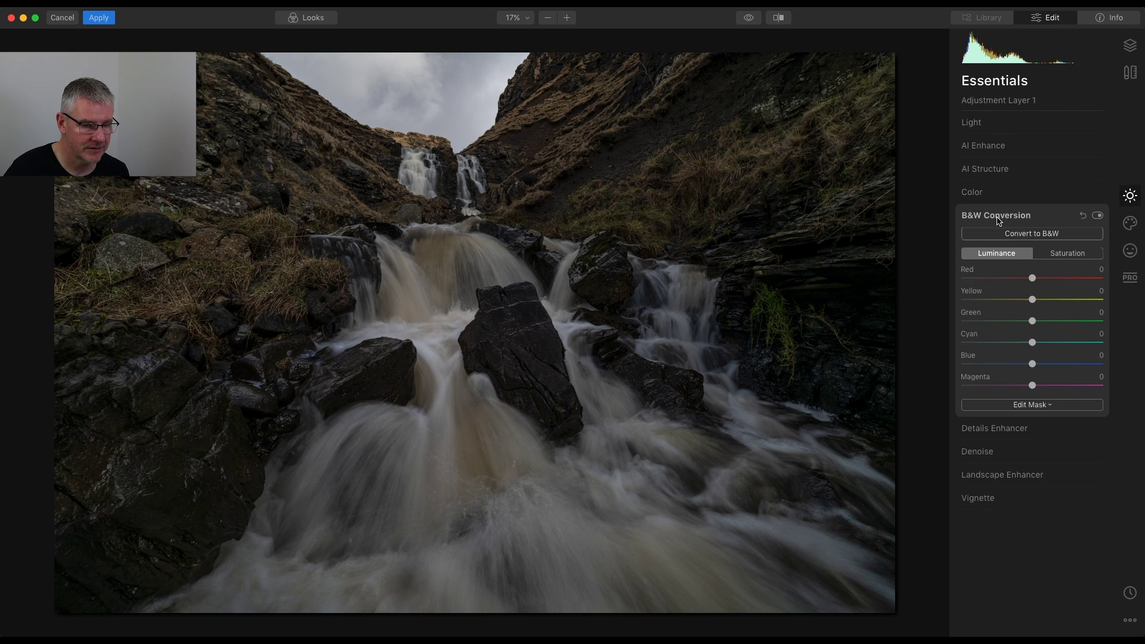
{"action": "left_click", "coordinate": [1038, 241]}
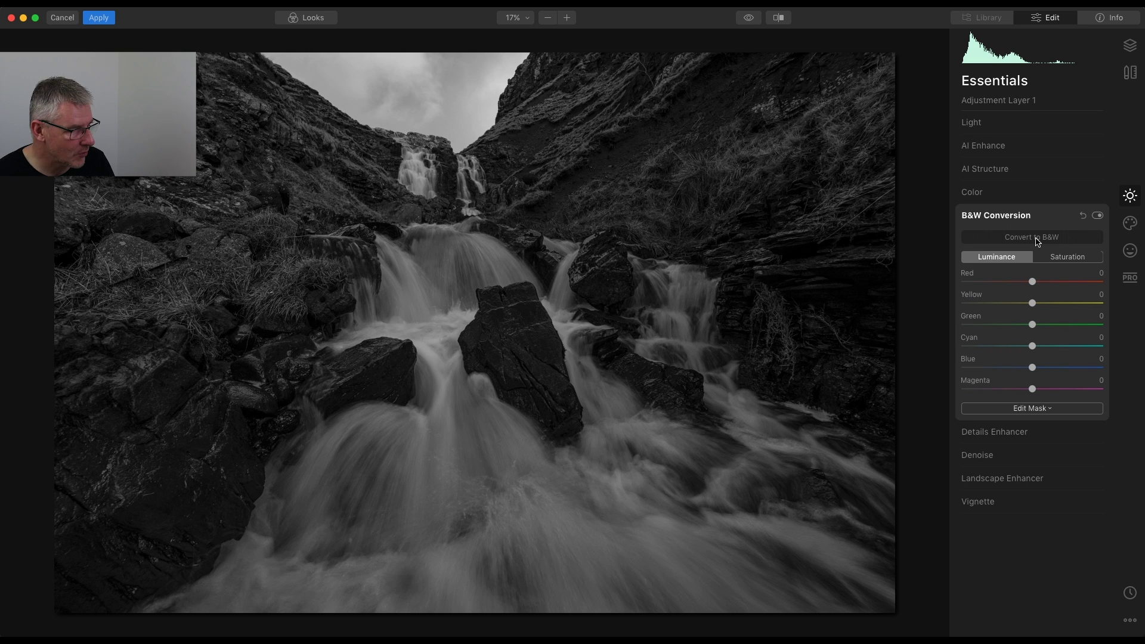
Step: Brush a B&W Conversion mask at size 40 over the main waterfall, the foreground water and the cascade beside the rocks
{"action": "left_click", "coordinate": [1049, 413]}
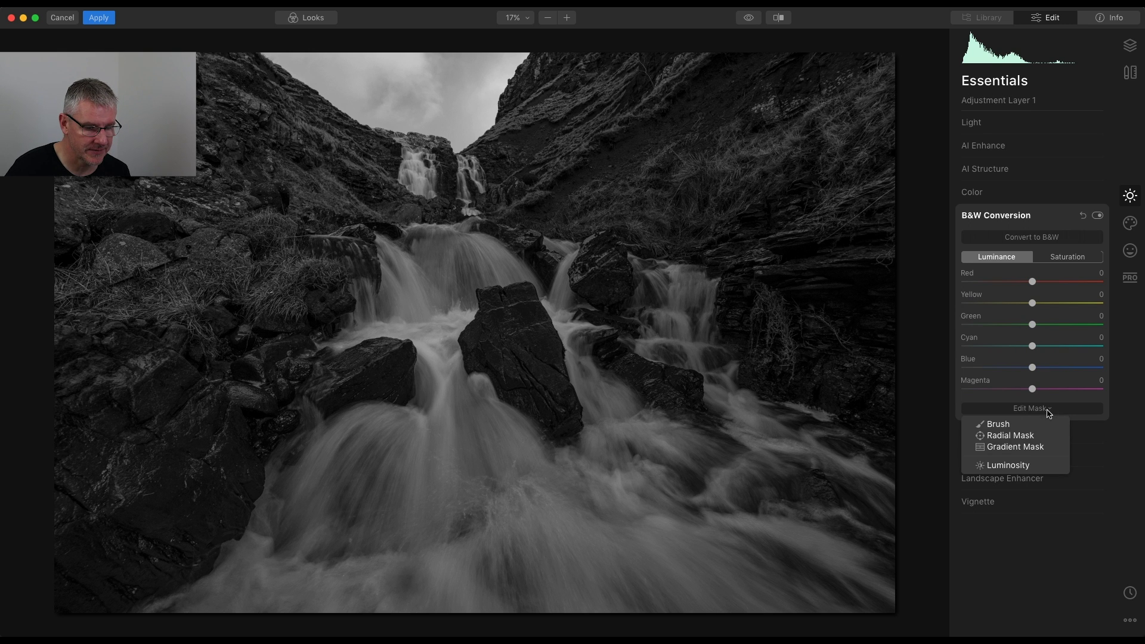
{"action": "left_click", "coordinate": [1039, 425]}
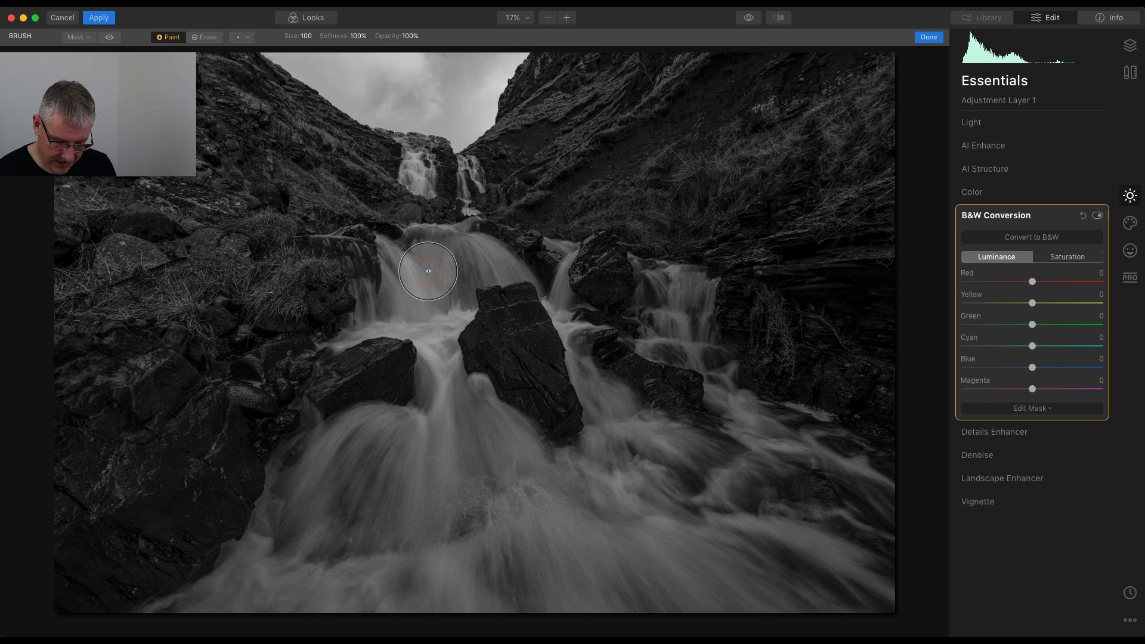
{"action": "key", "text": "bracketleft"}
{"action": "key", "text": "bracketleft"}
{"action": "key", "text": "bracketleft"}
{"action": "key", "text": "bracketleft"}
{"action": "key", "text": "bracketleft"}
{"action": "key", "text": "bracketleft"}
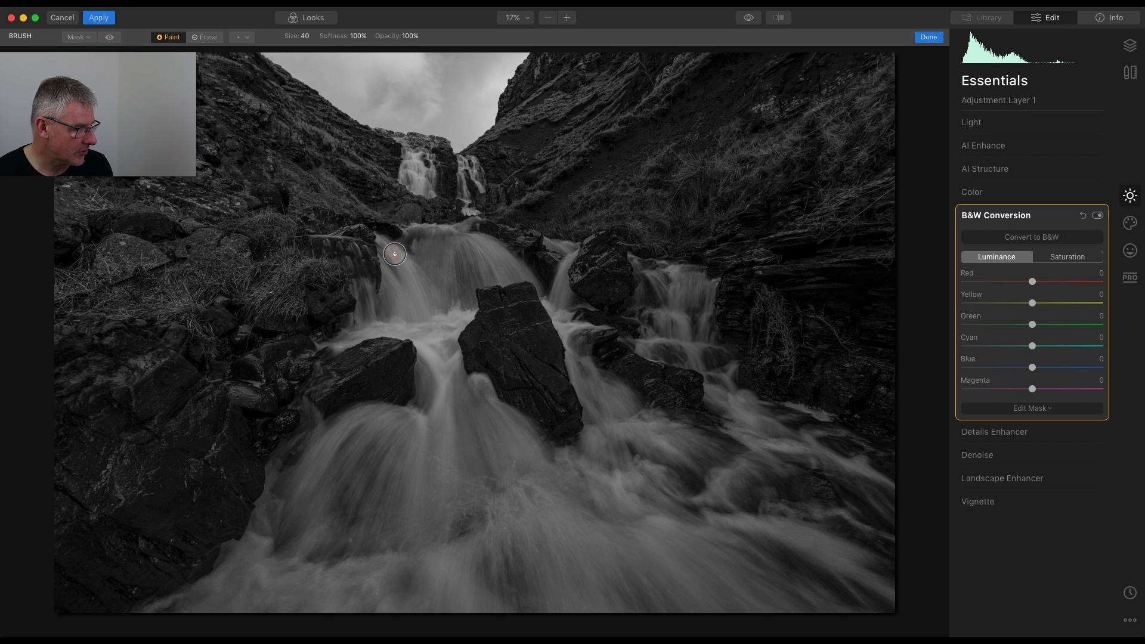
{"action": "mouse_move", "coordinate": [392, 248]}
{"action": "left_mouse_down"}
{"action": "mouse_move", "coordinate": [416, 314]}
{"action": "mouse_move", "coordinate": [427, 241]}
{"action": "mouse_move", "coordinate": [434, 289]}
{"action": "mouse_move", "coordinate": [441, 239]}
{"action": "mouse_move", "coordinate": [448, 268]}
{"action": "mouse_move", "coordinate": [446, 234]}
{"action": "mouse_move", "coordinate": [421, 236]}
{"action": "mouse_move", "coordinate": [490, 250]}
{"action": "mouse_move", "coordinate": [443, 260]}
{"action": "mouse_move", "coordinate": [465, 271]}
{"action": "mouse_move", "coordinate": [456, 305]}
{"action": "mouse_move", "coordinate": [391, 310]}
{"action": "mouse_move", "coordinate": [393, 288]}
{"action": "mouse_move", "coordinate": [388, 315]}
{"action": "mouse_move", "coordinate": [452, 309]}
{"action": "mouse_move", "coordinate": [426, 324]}
{"action": "mouse_move", "coordinate": [465, 312]}
{"action": "mouse_move", "coordinate": [366, 318]}
{"action": "mouse_move", "coordinate": [371, 306]}
{"action": "mouse_move", "coordinate": [438, 322]}
{"action": "mouse_move", "coordinate": [423, 418]}
{"action": "mouse_move", "coordinate": [425, 367]}
{"action": "mouse_move", "coordinate": [450, 376]}
{"action": "left_mouse_up"}
{"action": "mouse_move", "coordinate": [458, 381]}
{"action": "left_mouse_down"}
{"action": "mouse_move", "coordinate": [435, 484]}
{"action": "mouse_move", "coordinate": [505, 461]}
{"action": "mouse_move", "coordinate": [513, 485]}
{"action": "mouse_move", "coordinate": [397, 506]}
{"action": "mouse_move", "coordinate": [473, 517]}
{"action": "mouse_move", "coordinate": [567, 569]}
{"action": "mouse_move", "coordinate": [632, 495]}
{"action": "mouse_move", "coordinate": [635, 432]}
{"action": "mouse_move", "coordinate": [710, 447]}
{"action": "mouse_move", "coordinate": [684, 473]}
{"action": "mouse_move", "coordinate": [744, 450]}
{"action": "mouse_move", "coordinate": [750, 468]}
{"action": "mouse_move", "coordinate": [722, 488]}
{"action": "mouse_move", "coordinate": [769, 460]}
{"action": "mouse_move", "coordinate": [749, 488]}
{"action": "mouse_move", "coordinate": [771, 489]}
{"action": "mouse_move", "coordinate": [761, 504]}
{"action": "mouse_move", "coordinate": [800, 533]}
{"action": "mouse_move", "coordinate": [670, 500]}
{"action": "mouse_move", "coordinate": [678, 513]}
{"action": "mouse_move", "coordinate": [566, 551]}
{"action": "mouse_move", "coordinate": [614, 481]}
{"action": "mouse_move", "coordinate": [503, 475]}
{"action": "mouse_move", "coordinate": [502, 486]}
{"action": "mouse_move", "coordinate": [752, 565]}
{"action": "mouse_move", "coordinate": [704, 574]}
{"action": "mouse_move", "coordinate": [822, 582]}
{"action": "mouse_move", "coordinate": [609, 587]}
{"action": "mouse_move", "coordinate": [807, 604]}
{"action": "mouse_move", "coordinate": [718, 609]}
{"action": "mouse_move", "coordinate": [790, 540]}
{"action": "mouse_move", "coordinate": [853, 545]}
{"action": "mouse_move", "coordinate": [907, 569]}
{"action": "mouse_move", "coordinate": [812, 568]}
{"action": "mouse_move", "coordinate": [903, 572]}
{"action": "mouse_move", "coordinate": [857, 593]}
{"action": "left_mouse_up"}
{"action": "mouse_move", "coordinate": [782, 459]}
{"action": "left_mouse_down"}
{"action": "mouse_move", "coordinate": [713, 389]}
{"action": "mouse_move", "coordinate": [903, 493]}
{"action": "mouse_move", "coordinate": [780, 450]}
{"action": "mouse_move", "coordinate": [754, 475]}
{"action": "mouse_move", "coordinate": [892, 496]}
{"action": "mouse_move", "coordinate": [754, 417]}
{"action": "mouse_move", "coordinate": [710, 340]}
{"action": "left_mouse_up"}
{"action": "mouse_move", "coordinate": [687, 272]}
{"action": "left_mouse_down"}
{"action": "mouse_move", "coordinate": [681, 303]}
{"action": "mouse_move", "coordinate": [687, 273]}
{"action": "mouse_move", "coordinate": [692, 288]}
{"action": "mouse_move", "coordinate": [699, 277]}
{"action": "mouse_move", "coordinate": [702, 327]}
{"action": "mouse_move", "coordinate": [688, 323]}
{"action": "mouse_move", "coordinate": [673, 274]}
{"action": "mouse_move", "coordinate": [649, 267]}
{"action": "mouse_move", "coordinate": [647, 287]}
{"action": "mouse_move", "coordinate": [670, 318]}
{"action": "mouse_move", "coordinate": [690, 311]}
{"action": "mouse_move", "coordinate": [650, 343]}
{"action": "mouse_move", "coordinate": [701, 341]}
{"action": "mouse_move", "coordinate": [685, 354]}
{"action": "mouse_move", "coordinate": [698, 328]}
{"action": "mouse_move", "coordinate": [656, 290]}
{"action": "left_mouse_up"}
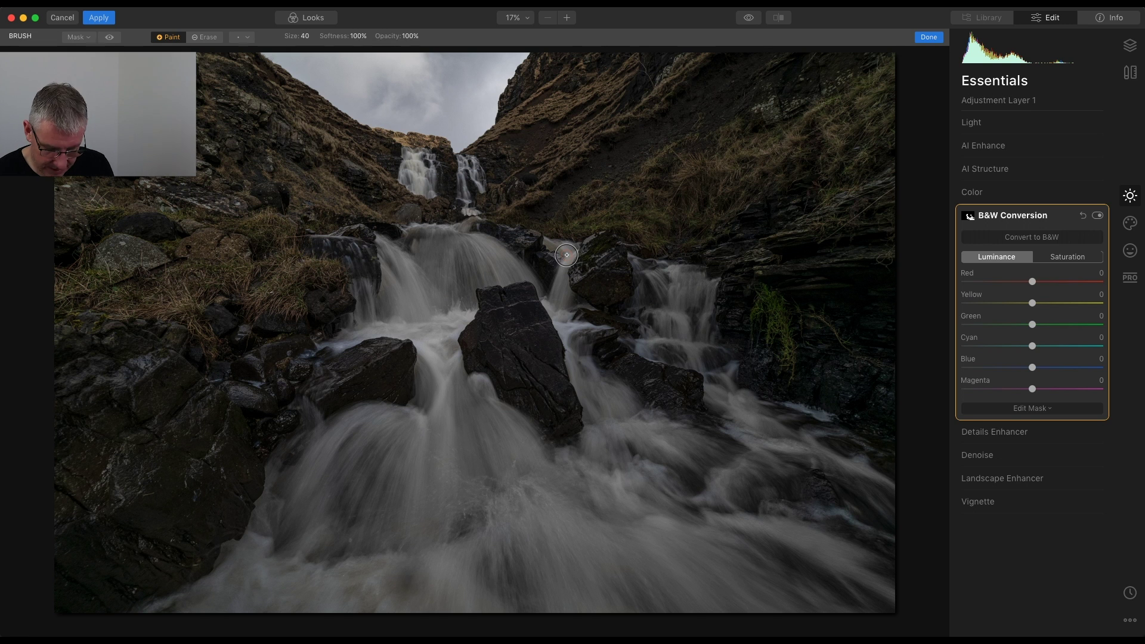
Step: Reduce the brush to size 16 and paint the narrow stream, the main fall's edge and the distant waterfalls into the mask
{"action": "mouse_move", "coordinate": [550, 244]}
{"action": "left_mouse_down"}
{"action": "mouse_move", "coordinate": [567, 259]}
{"action": "mouse_move", "coordinate": [559, 295]}
{"action": "left_mouse_up"}
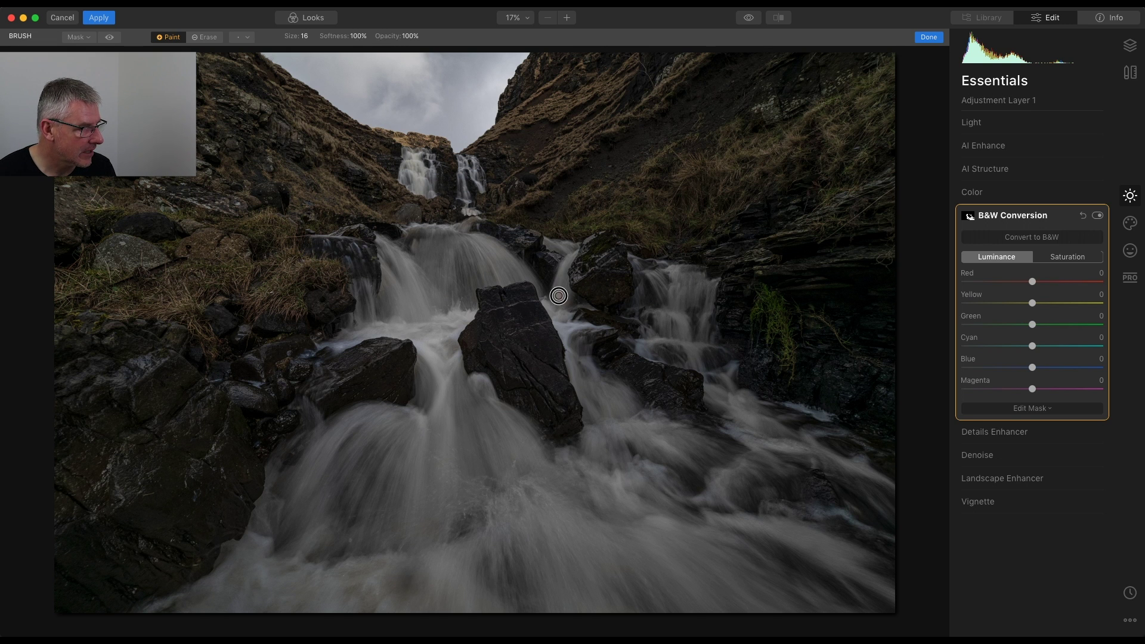
{"action": "mouse_move", "coordinate": [476, 219]}
{"action": "left_mouse_down"}
{"action": "mouse_move", "coordinate": [462, 236]}
{"action": "mouse_move", "coordinate": [443, 230]}
{"action": "mouse_move", "coordinate": [384, 253]}
{"action": "mouse_move", "coordinate": [428, 333]}
{"action": "left_mouse_up"}
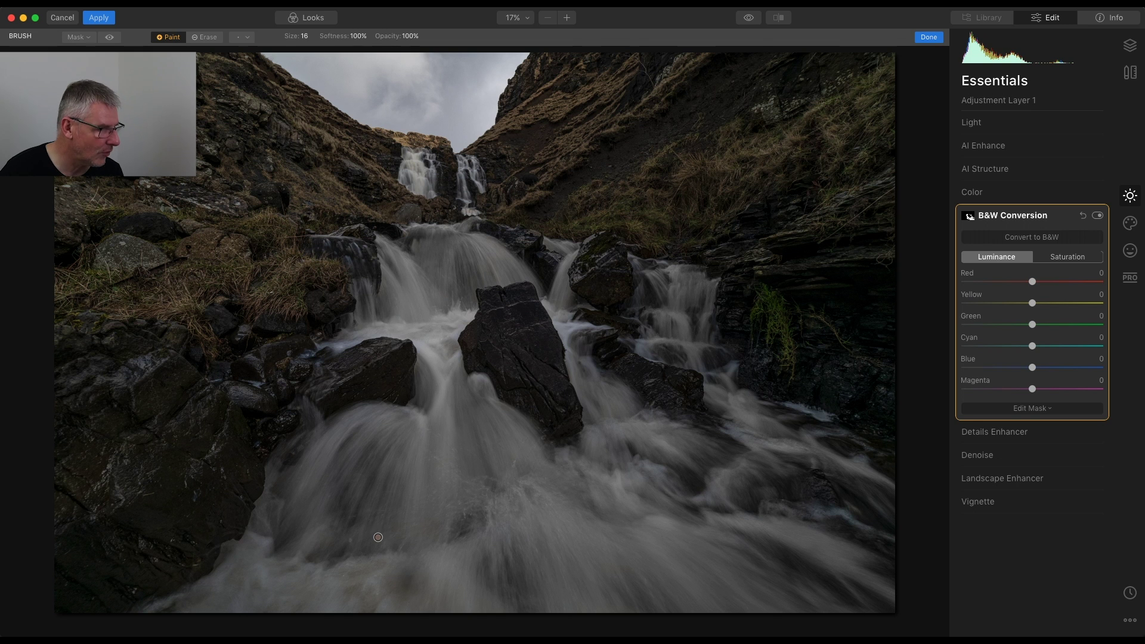
{"action": "mouse_move", "coordinate": [408, 160]}
{"action": "left_mouse_down"}
{"action": "mouse_move", "coordinate": [414, 158]}
{"action": "mouse_move", "coordinate": [417, 188]}
{"action": "mouse_move", "coordinate": [425, 169]}
{"action": "mouse_move", "coordinate": [432, 190]}
{"action": "mouse_move", "coordinate": [424, 153]}
{"action": "mouse_move", "coordinate": [407, 152]}
{"action": "mouse_move", "coordinate": [462, 175]}
{"action": "mouse_move", "coordinate": [464, 196]}
{"action": "mouse_move", "coordinate": [466, 161]}
{"action": "mouse_move", "coordinate": [480, 180]}
{"action": "mouse_move", "coordinate": [475, 164]}
{"action": "mouse_move", "coordinate": [466, 213]}
{"action": "left_mouse_up"}
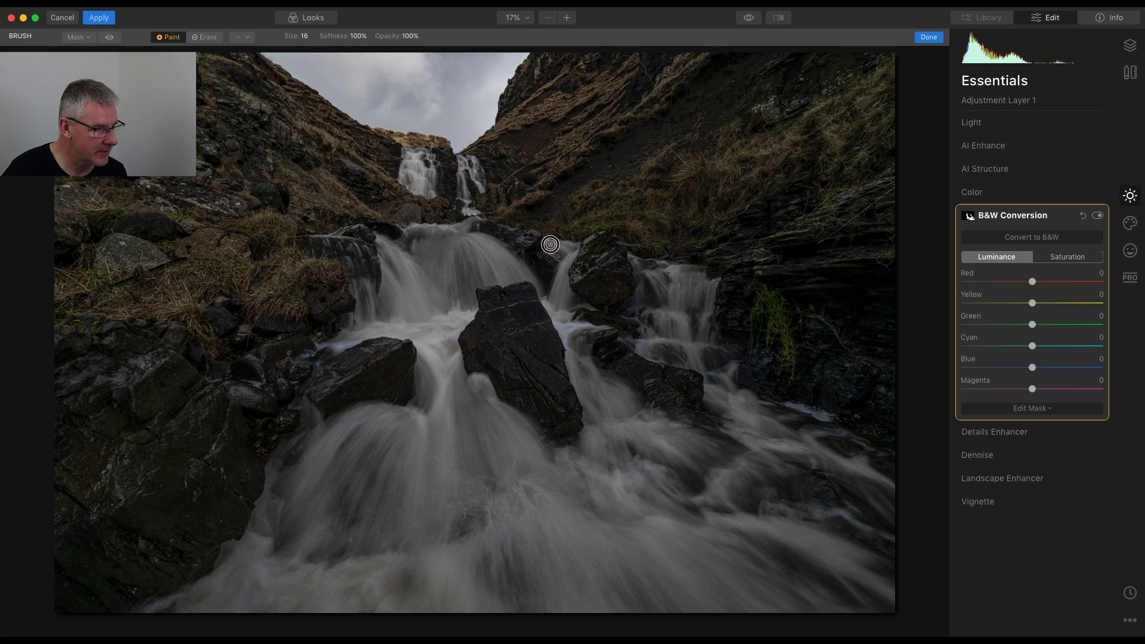
{"action": "left_click_drag", "start_coordinate": [550, 244], "coordinate": [541, 242]}
Step: Show the mask overlay and paint in the missed water along the upper and left edges of the central rock
{"action": "left_click", "coordinate": [114, 40]}
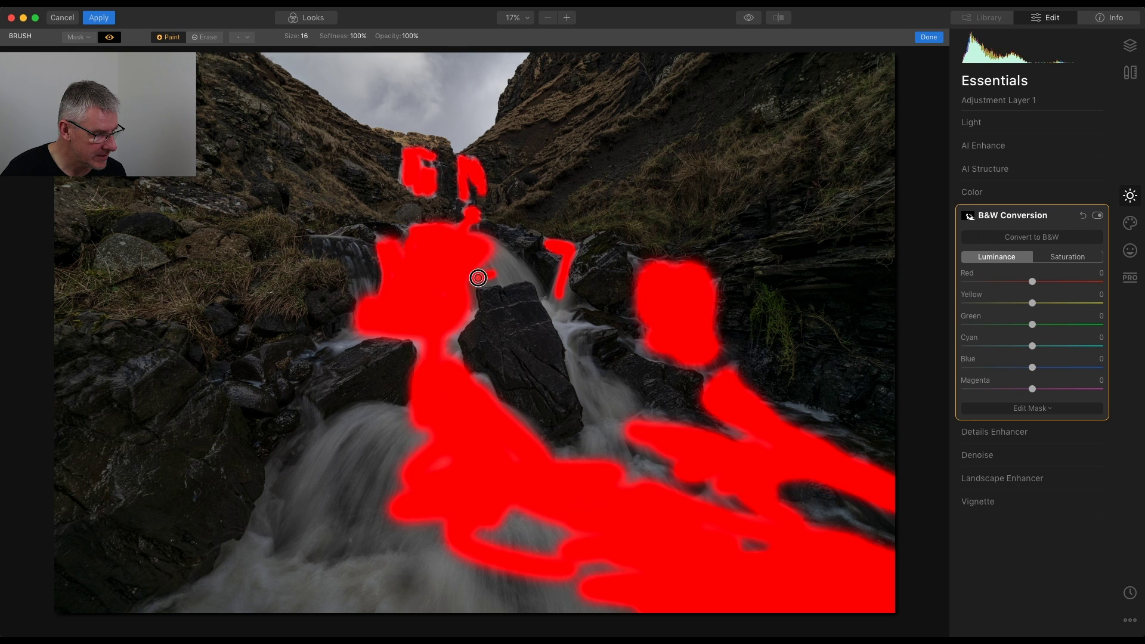
{"action": "mouse_move", "coordinate": [471, 279]}
{"action": "left_mouse_down"}
{"action": "mouse_move", "coordinate": [527, 278]}
{"action": "mouse_move", "coordinate": [495, 248]}
{"action": "mouse_move", "coordinate": [513, 267]}
{"action": "mouse_move", "coordinate": [489, 268]}
{"action": "mouse_move", "coordinate": [496, 257]}
{"action": "mouse_move", "coordinate": [550, 303]}
{"action": "left_mouse_up"}
{"action": "mouse_move", "coordinate": [469, 292]}
{"action": "left_mouse_down"}
{"action": "mouse_move", "coordinate": [454, 341]}
{"action": "mouse_move", "coordinate": [458, 359]}
{"action": "mouse_move", "coordinate": [447, 338]}
{"action": "mouse_move", "coordinate": [456, 377]}
{"action": "mouse_move", "coordinate": [467, 387]}
{"action": "mouse_move", "coordinate": [485, 380]}
{"action": "mouse_move", "coordinate": [497, 403]}
{"action": "left_mouse_up"}
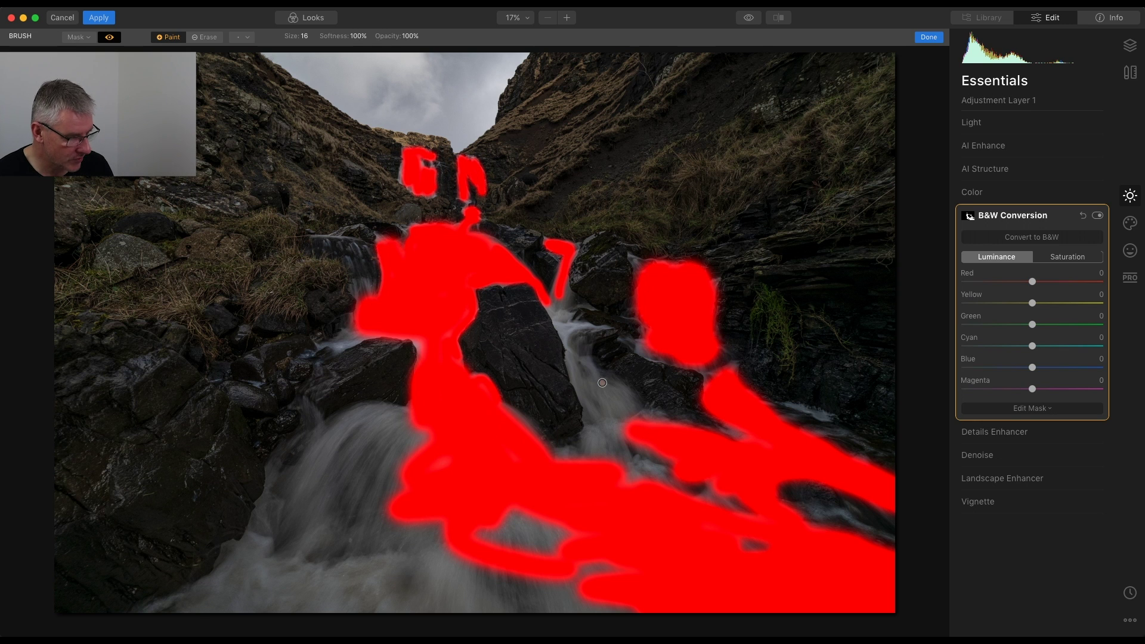
Step: Enlarge the brush to size 40 and paint the stream right of the central rock and the water left of the main fall into the mask
{"action": "key", "text": "bracketright"}
{"action": "key", "text": "bracketright"}
{"action": "key", "text": "bracketright"}
{"action": "mouse_move", "coordinate": [578, 361]}
{"action": "left_mouse_down"}
{"action": "mouse_move", "coordinate": [606, 421]}
{"action": "mouse_move", "coordinate": [613, 391]}
{"action": "mouse_move", "coordinate": [627, 408]}
{"action": "mouse_move", "coordinate": [604, 432]}
{"action": "mouse_move", "coordinate": [613, 427]}
{"action": "mouse_move", "coordinate": [615, 456]}
{"action": "mouse_move", "coordinate": [615, 446]}
{"action": "mouse_move", "coordinate": [587, 466]}
{"action": "mouse_move", "coordinate": [591, 445]}
{"action": "mouse_move", "coordinate": [566, 465]}
{"action": "mouse_move", "coordinate": [645, 454]}
{"action": "mouse_move", "coordinate": [680, 462]}
{"action": "mouse_move", "coordinate": [644, 487]}
{"action": "mouse_move", "coordinate": [737, 502]}
{"action": "left_mouse_up"}
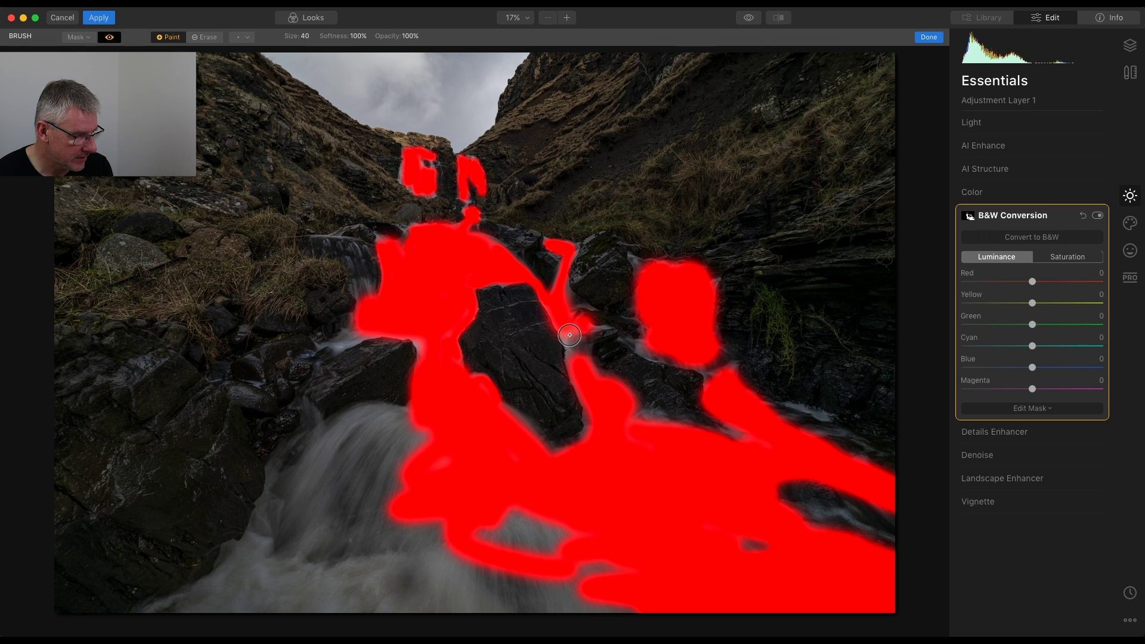
{"action": "left_click_drag", "start_coordinate": [358, 337], "coordinate": [338, 344]}
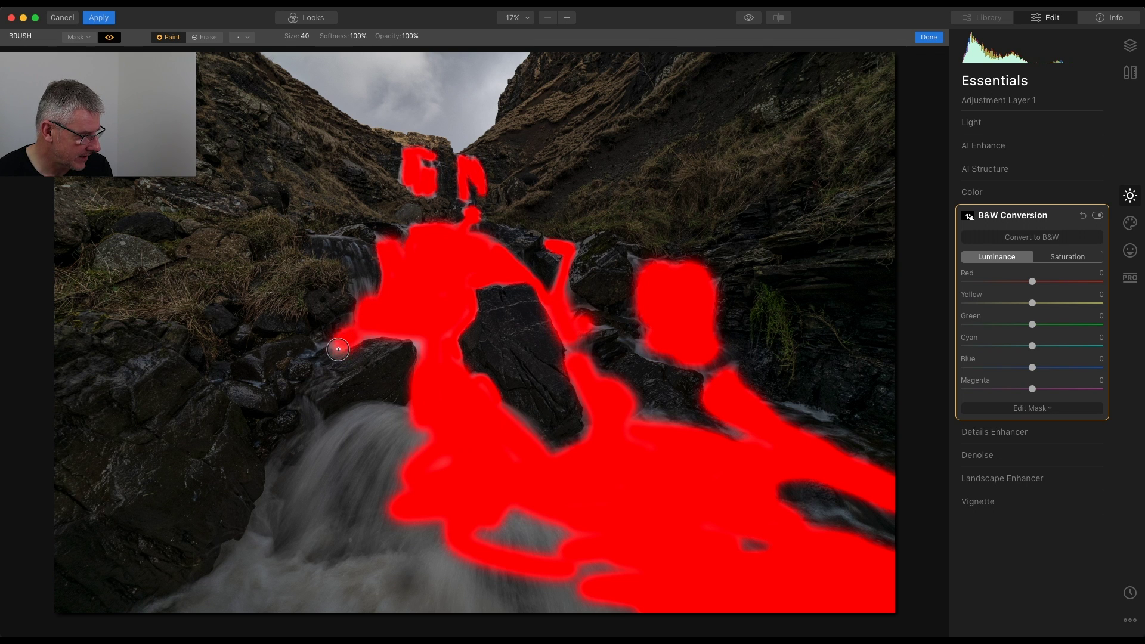
Step: Paint the remaining lower-left foreground water into the mask with the brush enlarged up to size 100, then hide the overlay and finish the mask
{"action": "key", "text": "bracketright"}
{"action": "key", "text": "bracketright"}
{"action": "key", "text": "bracketright"}
{"action": "key", "text": "bracketright"}
{"action": "key", "text": "bracketright"}
{"action": "key", "text": "bracketright"}
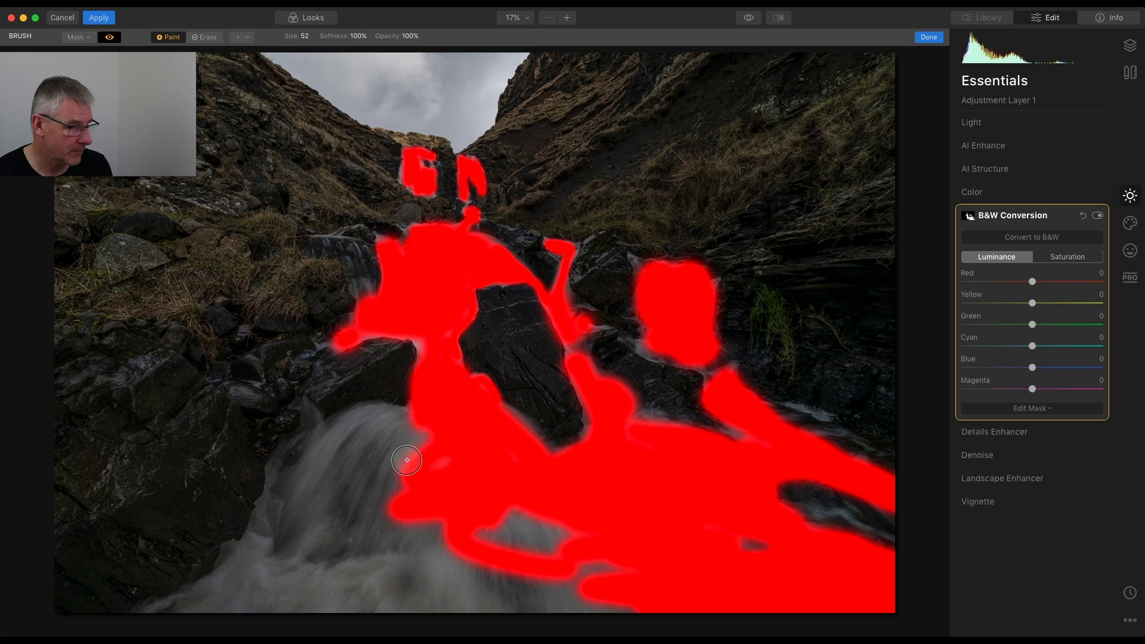
{"action": "mouse_move", "coordinate": [396, 447]}
{"action": "left_mouse_down"}
{"action": "mouse_move", "coordinate": [455, 504]}
{"action": "mouse_move", "coordinate": [396, 549]}
{"action": "mouse_move", "coordinate": [371, 590]}
{"action": "left_mouse_up"}
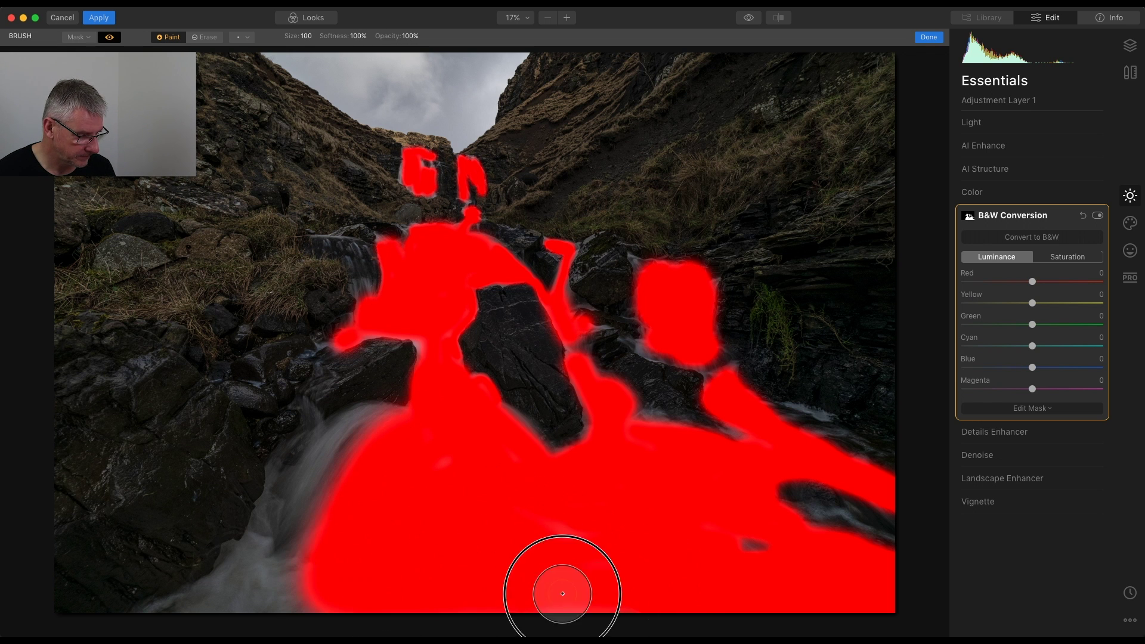
{"action": "mouse_move", "coordinate": [276, 588]}
{"action": "left_mouse_down"}
{"action": "mouse_move", "coordinate": [195, 618]}
{"action": "mouse_move", "coordinate": [311, 474]}
{"action": "mouse_move", "coordinate": [379, 426]}
{"action": "mouse_move", "coordinate": [264, 595]}
{"action": "mouse_move", "coordinate": [390, 478]}
{"action": "mouse_move", "coordinate": [514, 497]}
{"action": "left_mouse_up"}
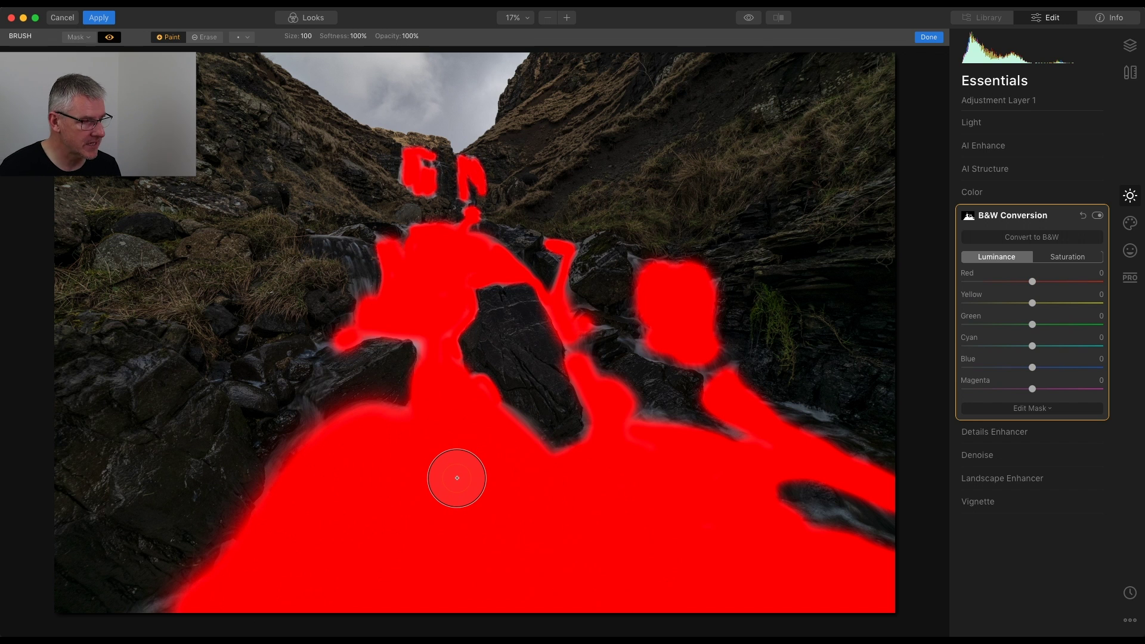
{"action": "left_click", "coordinate": [112, 39]}
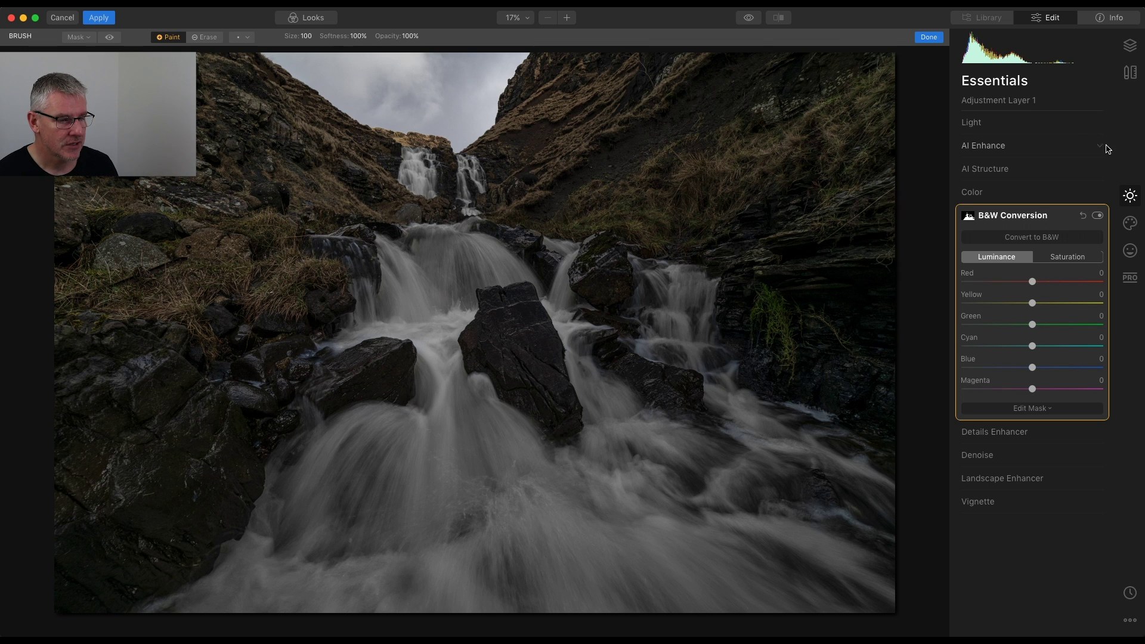
{"action": "left_click", "coordinate": [928, 37]}
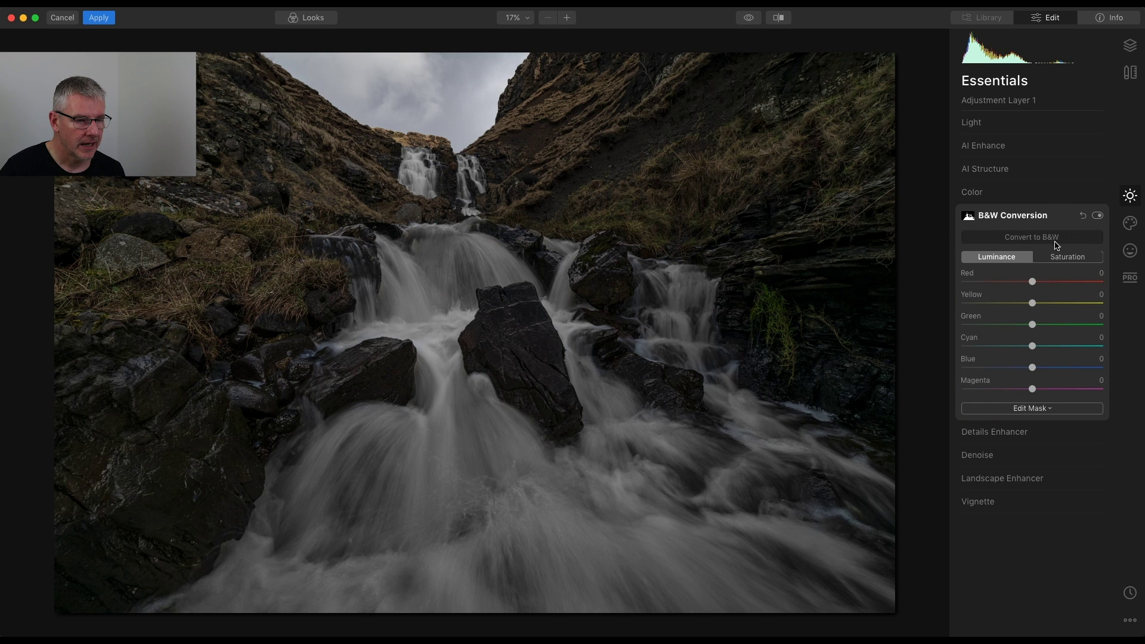
Step: Set the adjustment layer's Adjustments Amount to 80
{"action": "left_click", "coordinate": [1130, 45]}
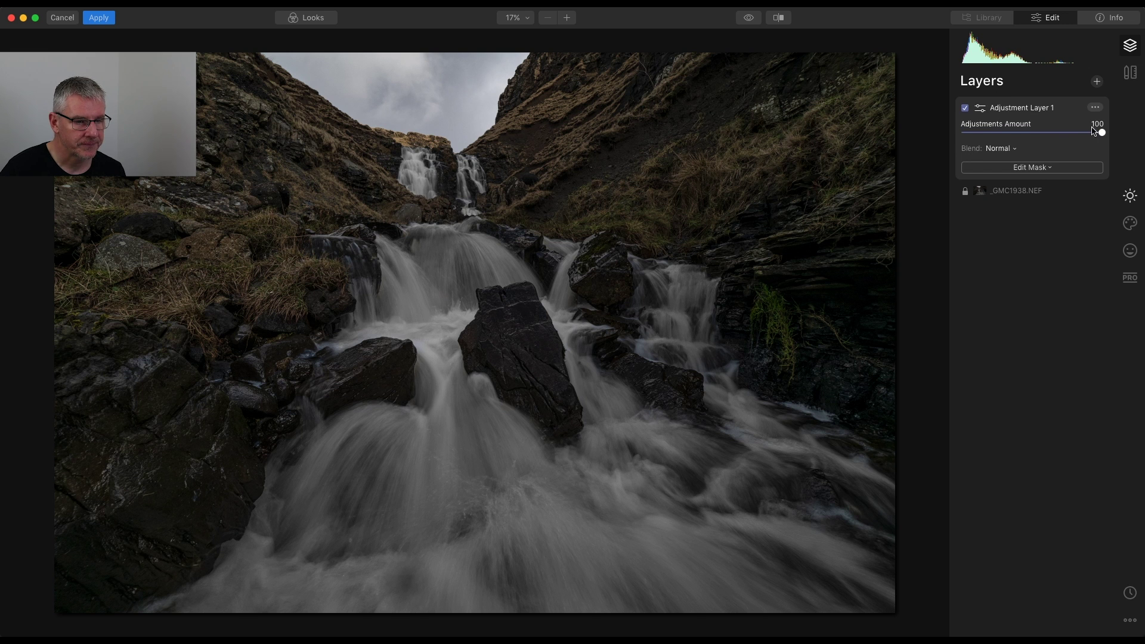
{"action": "left_click_drag", "start_coordinate": [1103, 135], "coordinate": [1075, 137]}
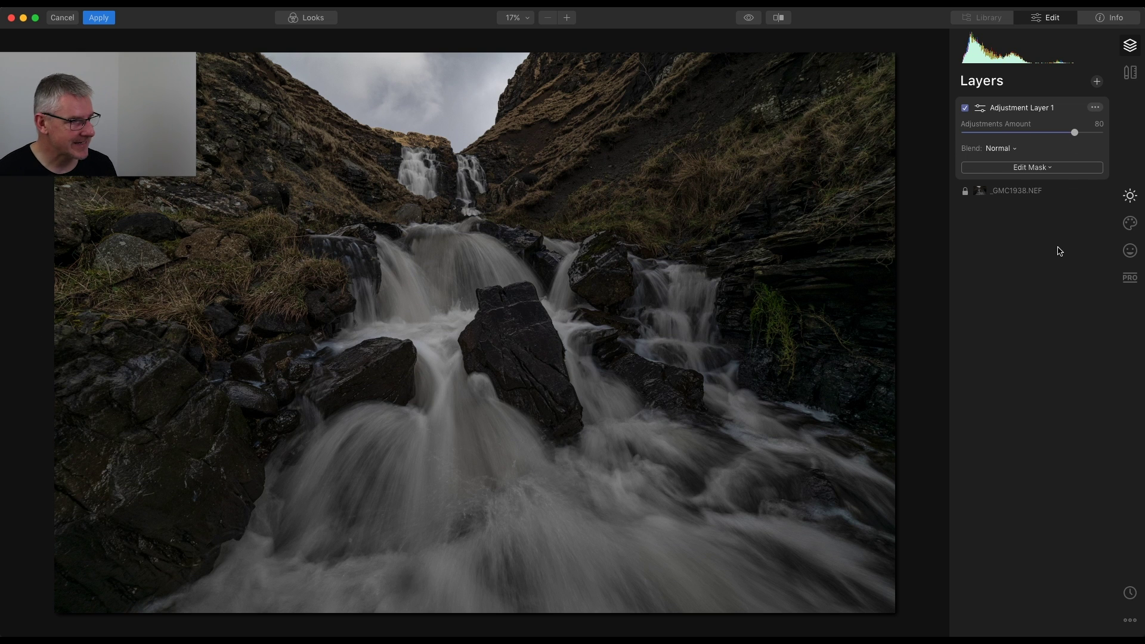
Step: Set AI Accent to 12 in AI Enhance and the AI Structure amount to 3
{"action": "left_click", "coordinate": [1132, 201]}
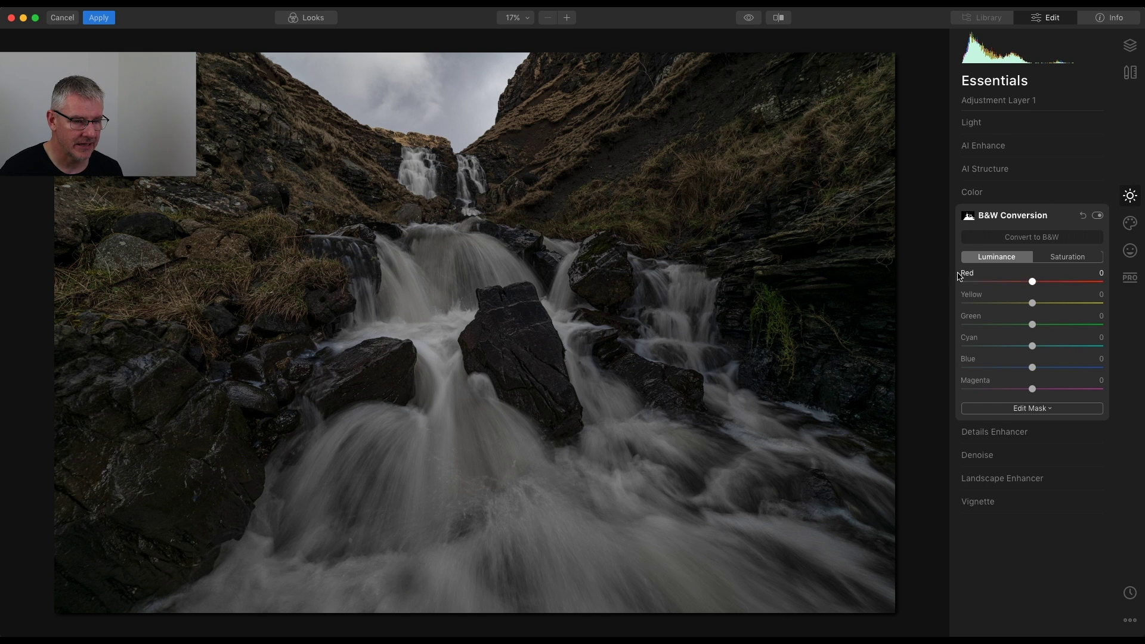
{"action": "left_click", "coordinate": [1007, 215]}
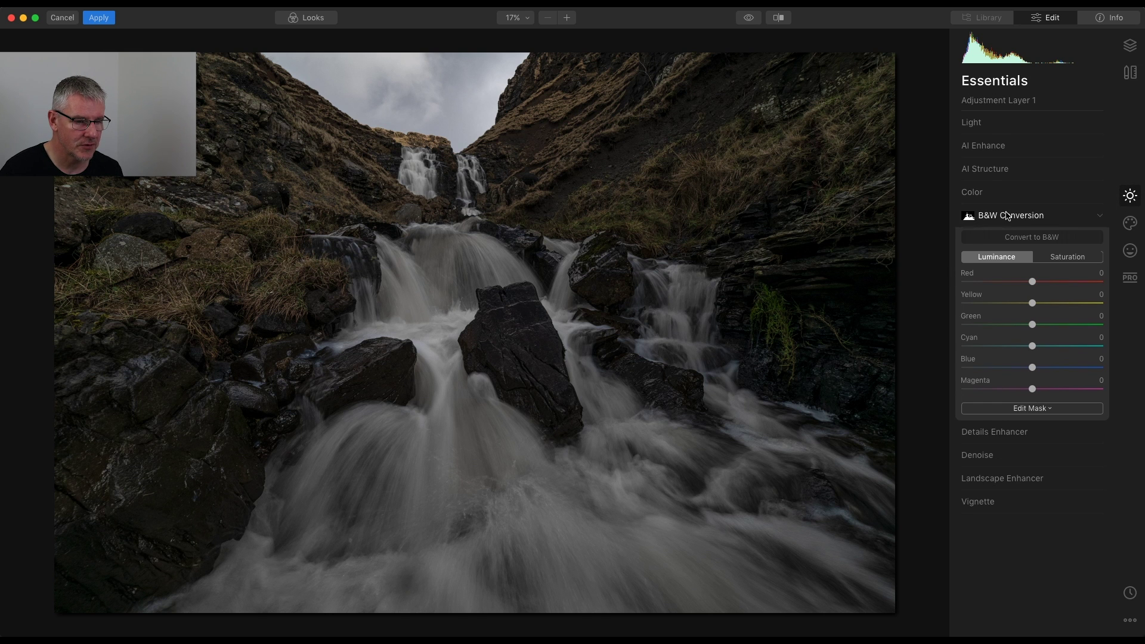
{"action": "left_click", "coordinate": [986, 146]}
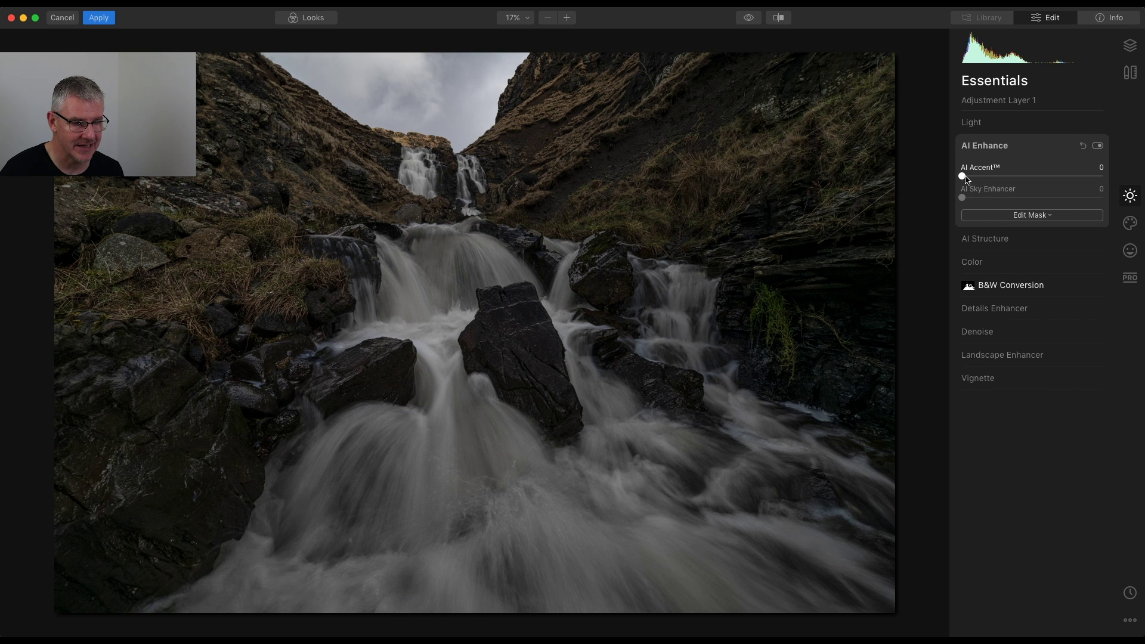
{"action": "left_click_drag", "start_coordinate": [965, 178], "coordinate": [984, 177]}
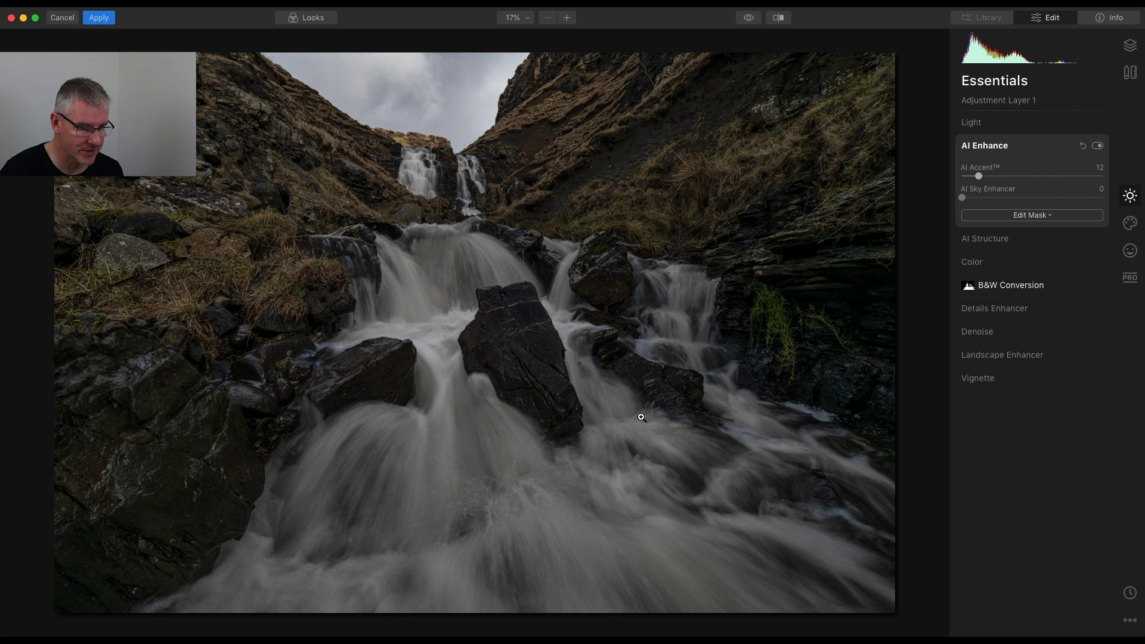
{"action": "left_click", "coordinate": [1004, 239]}
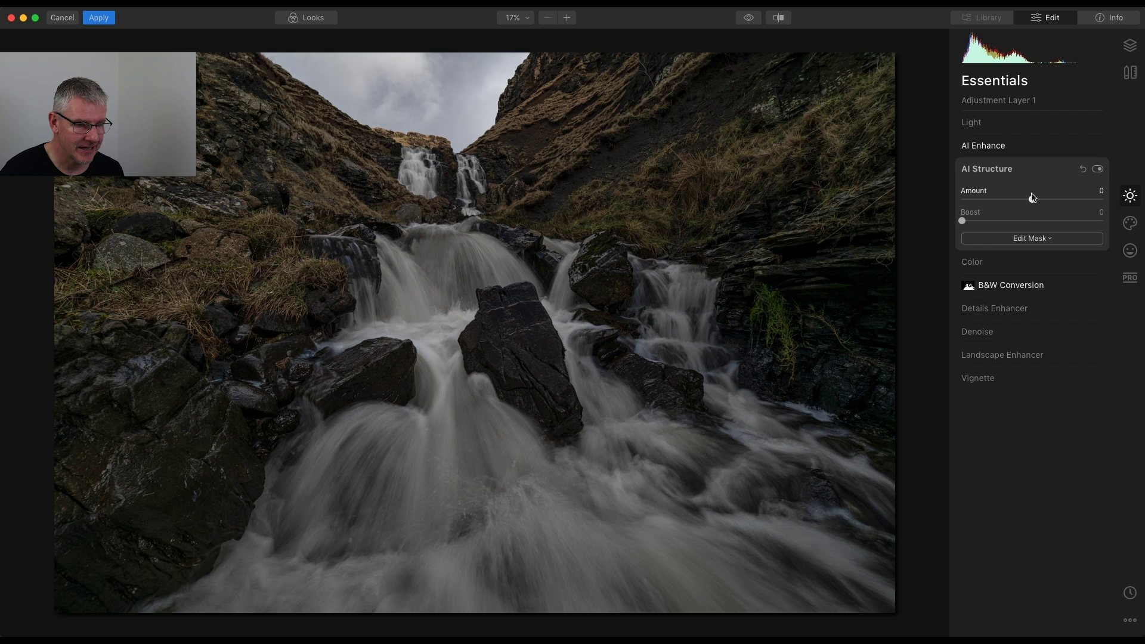
{"action": "left_click_drag", "start_coordinate": [1036, 203], "coordinate": [1036, 203]}
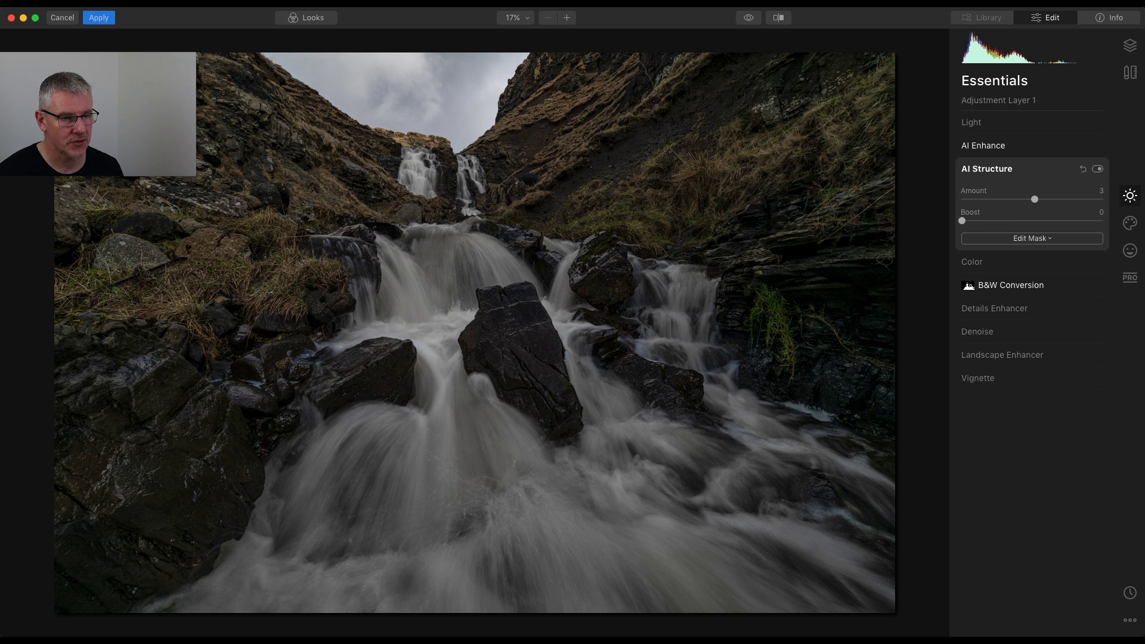
Step: Examine the photo's camera and exposure information
{"action": "left_click", "coordinate": [1107, 19]}
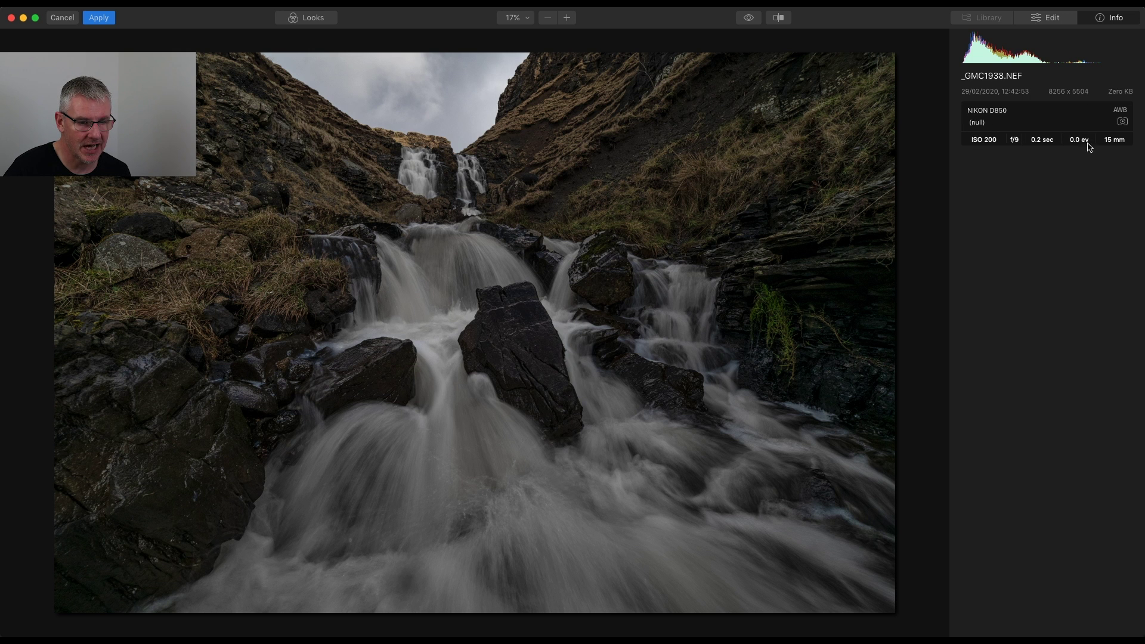
{"action": "left_click", "coordinate": [1044, 20]}
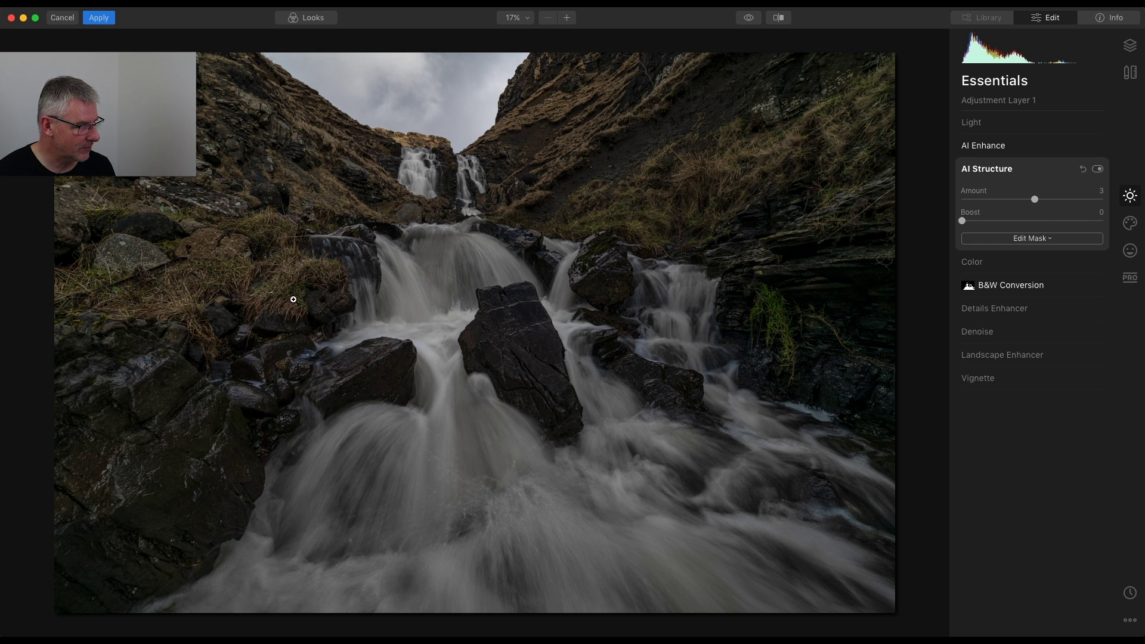
Step: Brush an AI Structure mask at size 100 over the main waterfall and the foreground water
{"action": "left_click", "coordinate": [1027, 239]}
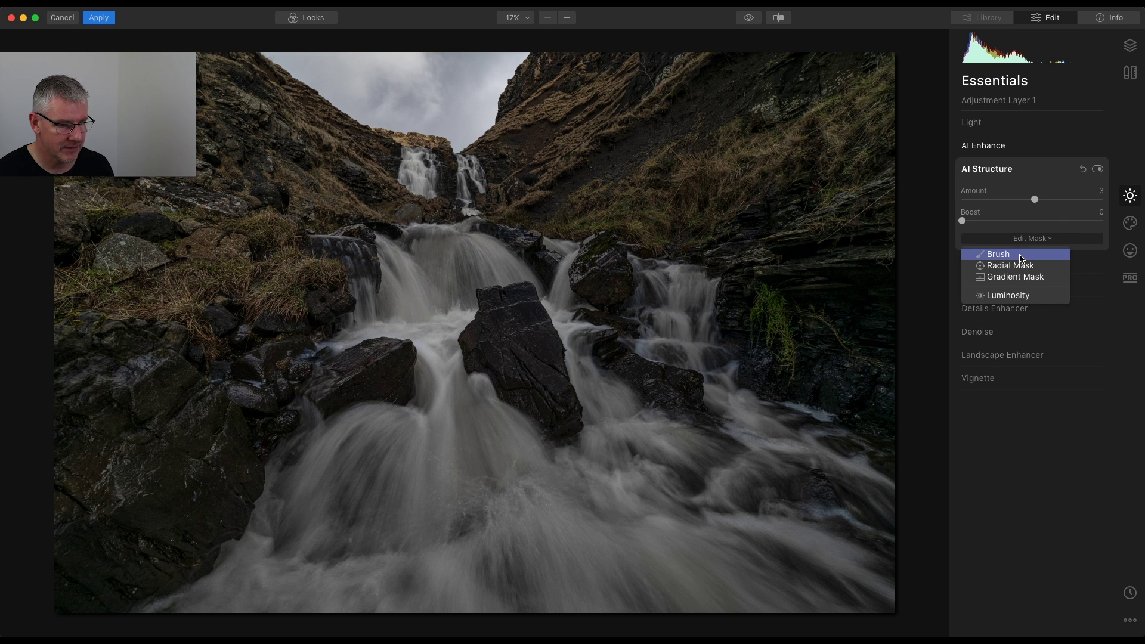
{"action": "left_click", "coordinate": [1022, 255]}
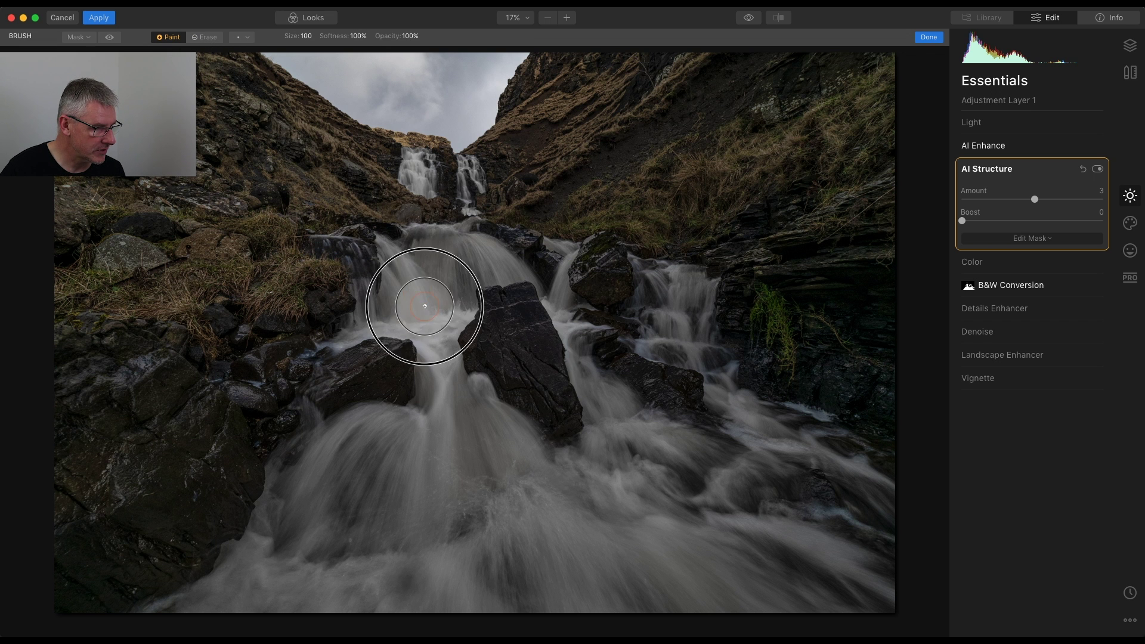
{"action": "mouse_move", "coordinate": [431, 298]}
{"action": "left_mouse_down"}
{"action": "mouse_move", "coordinate": [473, 250]}
{"action": "mouse_move", "coordinate": [409, 288]}
{"action": "mouse_move", "coordinate": [435, 358]}
{"action": "mouse_move", "coordinate": [429, 528]}
{"action": "mouse_move", "coordinate": [613, 523]}
{"action": "mouse_move", "coordinate": [315, 586]}
{"action": "mouse_move", "coordinate": [404, 549]}
{"action": "mouse_move", "coordinate": [376, 493]}
{"action": "mouse_move", "coordinate": [235, 593]}
{"action": "mouse_move", "coordinate": [427, 563]}
{"action": "mouse_move", "coordinate": [505, 459]}
{"action": "mouse_move", "coordinate": [660, 485]}
{"action": "mouse_move", "coordinate": [606, 401]}
{"action": "mouse_move", "coordinate": [782, 519]}
{"action": "mouse_move", "coordinate": [801, 606]}
{"action": "mouse_move", "coordinate": [843, 498]}
{"action": "mouse_move", "coordinate": [739, 409]}
{"action": "mouse_move", "coordinate": [870, 468]}
{"action": "mouse_move", "coordinate": [896, 561]}
{"action": "mouse_move", "coordinate": [718, 583]}
{"action": "left_mouse_up"}
Step: Add the cascade beside the rocks to the AI Structure mask at size 52 and the distant waterfalls at size 16
{"action": "key", "text": "bracketleft"}
{"action": "key", "text": "bracketleft"}
{"action": "key", "text": "bracketleft"}
{"action": "key", "text": "bracketleft"}
{"action": "key", "text": "bracketleft"}
{"action": "left_click_drag", "start_coordinate": [659, 284], "coordinate": [652, 278]}
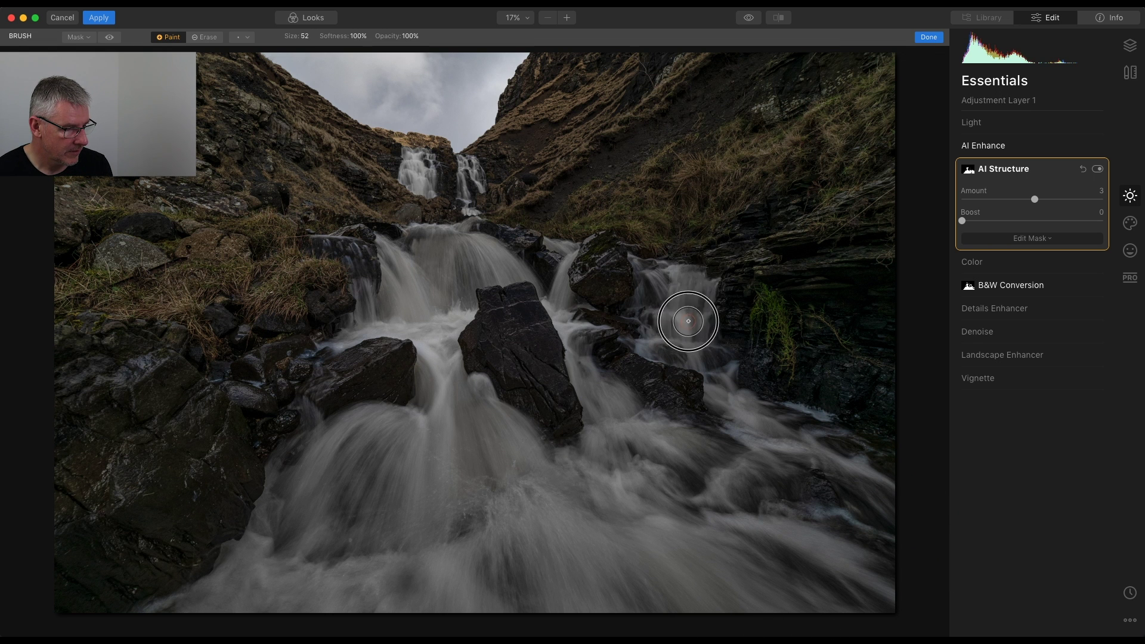
{"action": "key", "text": "bracketleft"}
{"action": "key", "text": "bracketleft"}
{"action": "key", "text": "bracketleft"}
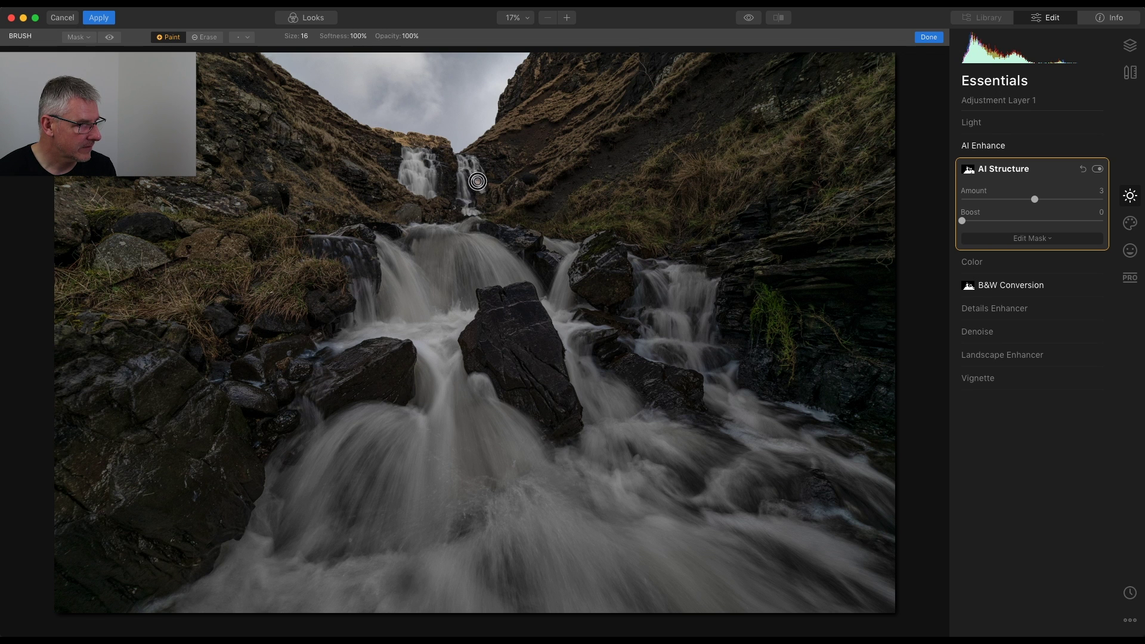
Step: Show the mask overlay and paint in the missed water along the main fall's left side at size 52
{"action": "left_click", "coordinate": [108, 39]}
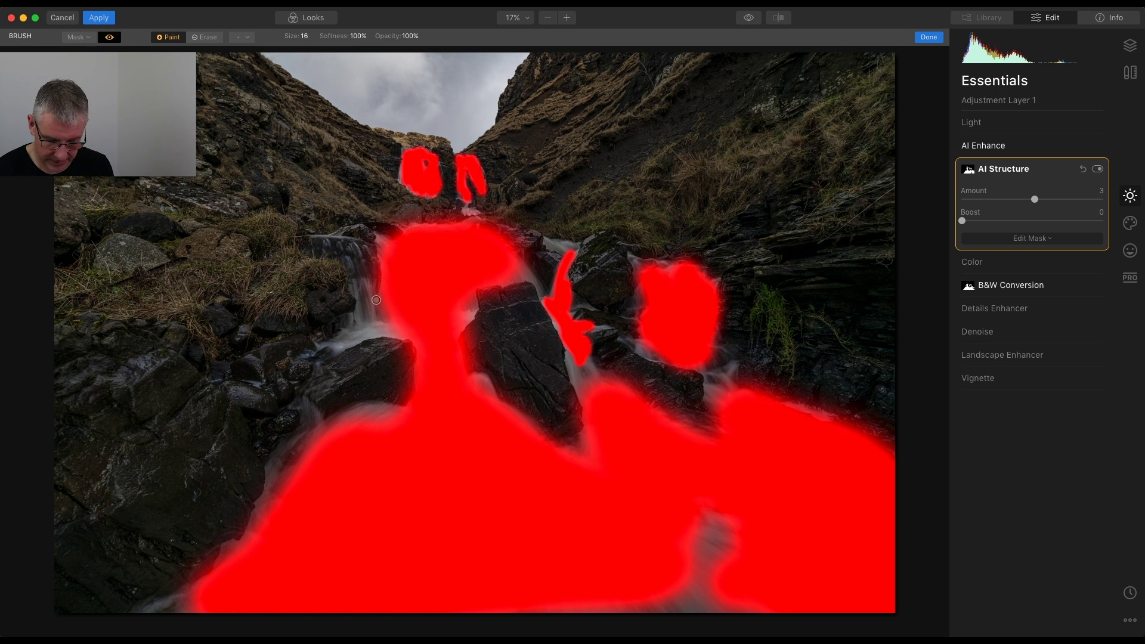
{"action": "left_click_drag", "start_coordinate": [376, 299], "coordinate": [367, 271]}
{"action": "key", "text": "bracketright"}
{"action": "key", "text": "bracketright"}
{"action": "key", "text": "bracketright"}
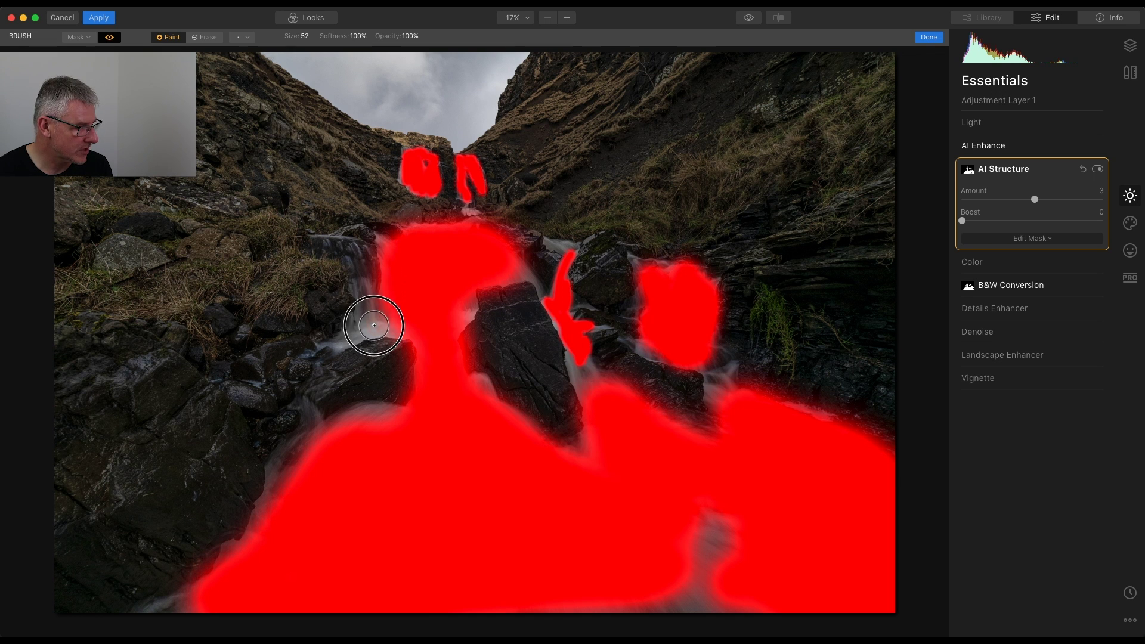
{"action": "left_click", "coordinate": [380, 326]}
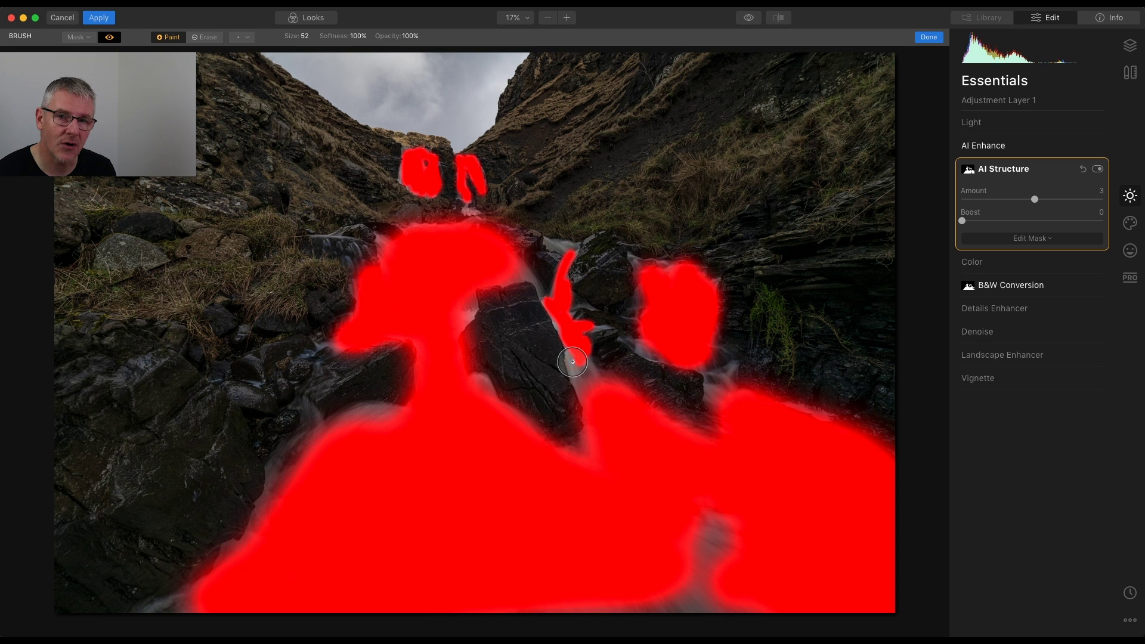
Step: Fill the mask gaps beside the central rock and, at brush size 64, in the foreground water, then hide the overlay
{"action": "mouse_move", "coordinate": [575, 356]}
{"action": "left_mouse_down"}
{"action": "mouse_move", "coordinate": [580, 383]}
{"action": "mouse_move", "coordinate": [578, 346]}
{"action": "mouse_move", "coordinate": [596, 388]}
{"action": "left_mouse_up"}
{"action": "key", "text": "bracketright"}
{"action": "key", "text": "bracketright"}
{"action": "key", "text": "bracketright"}
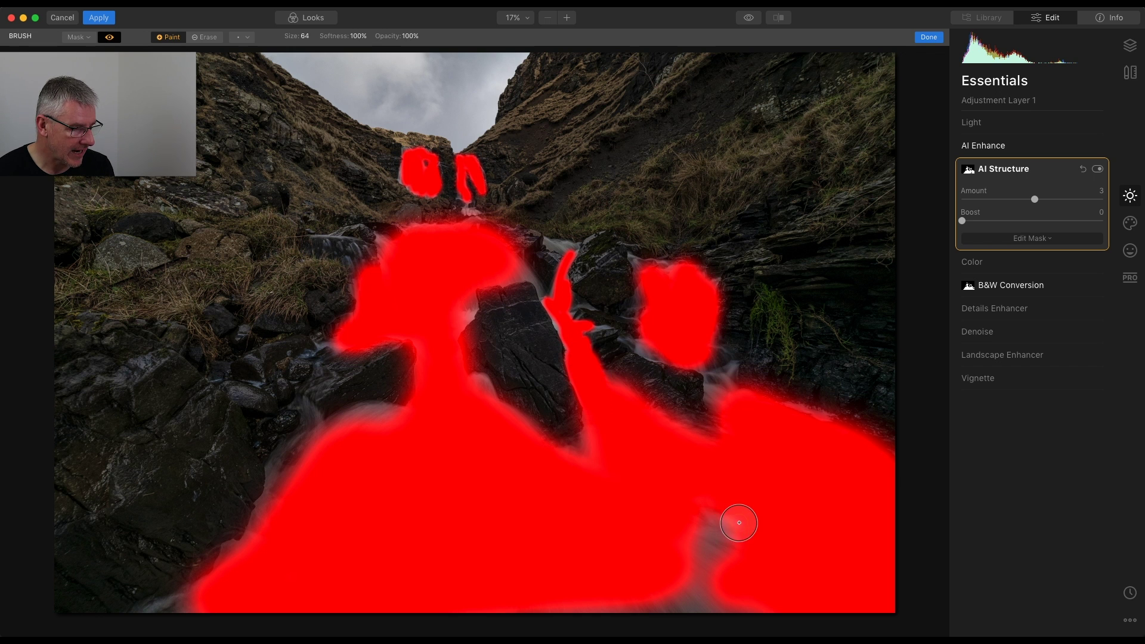
{"action": "mouse_move", "coordinate": [594, 594]}
{"action": "left_mouse_down"}
{"action": "mouse_move", "coordinate": [750, 558]}
{"action": "mouse_move", "coordinate": [723, 589]}
{"action": "mouse_move", "coordinate": [650, 590]}
{"action": "mouse_move", "coordinate": [717, 555]}
{"action": "left_mouse_up"}
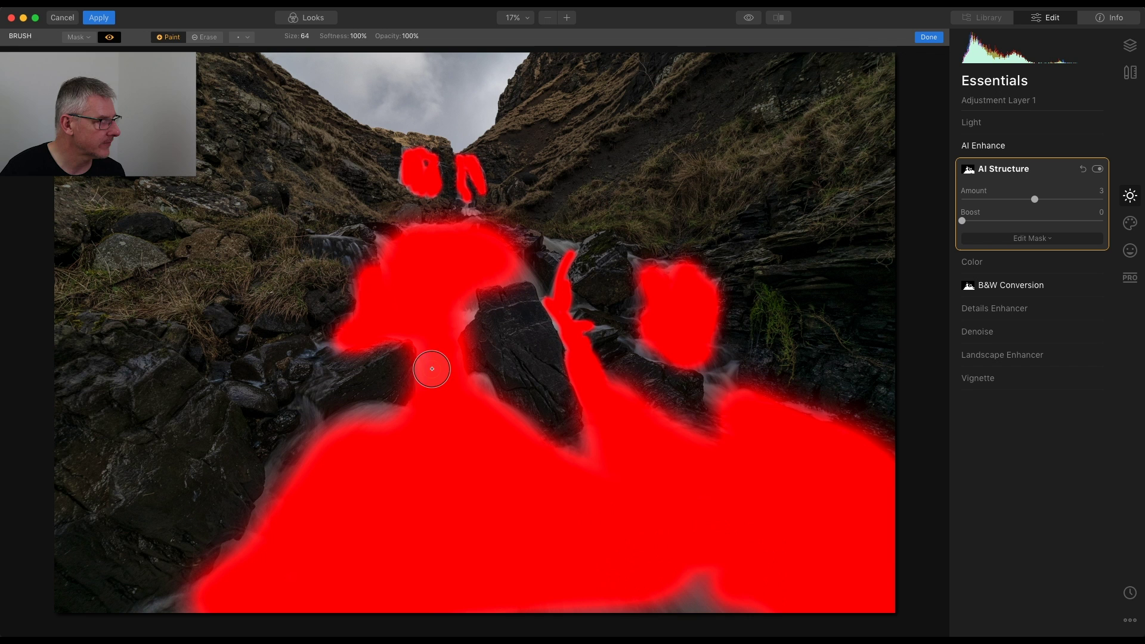
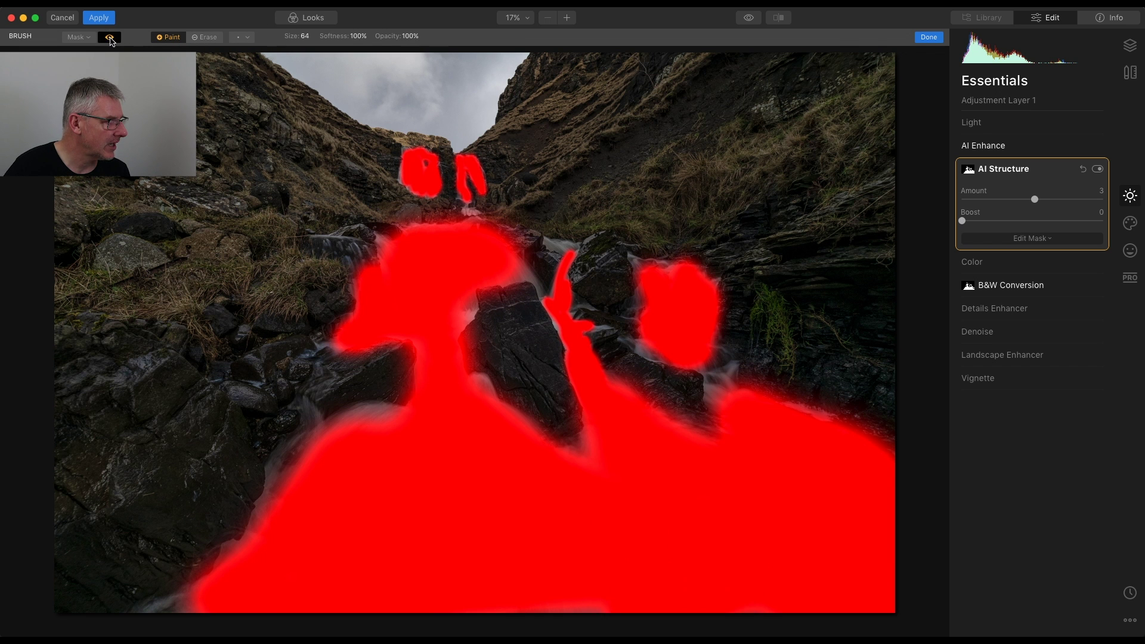
{"action": "left_click", "coordinate": [110, 37]}
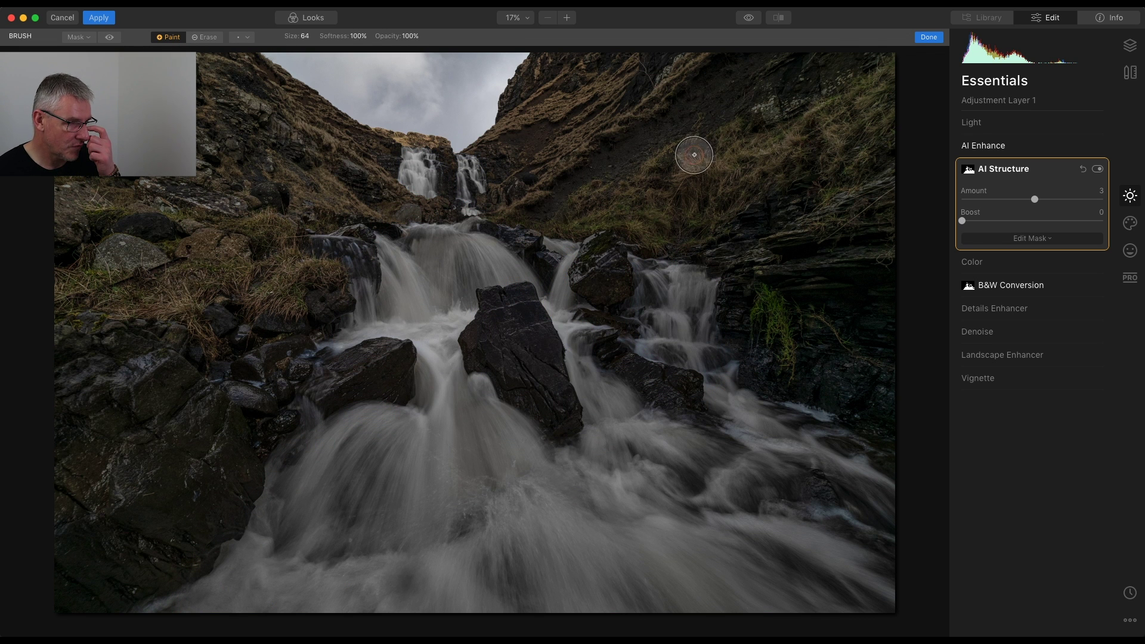
Step: Compare the edited photo with its original version
{"action": "left_click", "coordinate": [750, 20]}
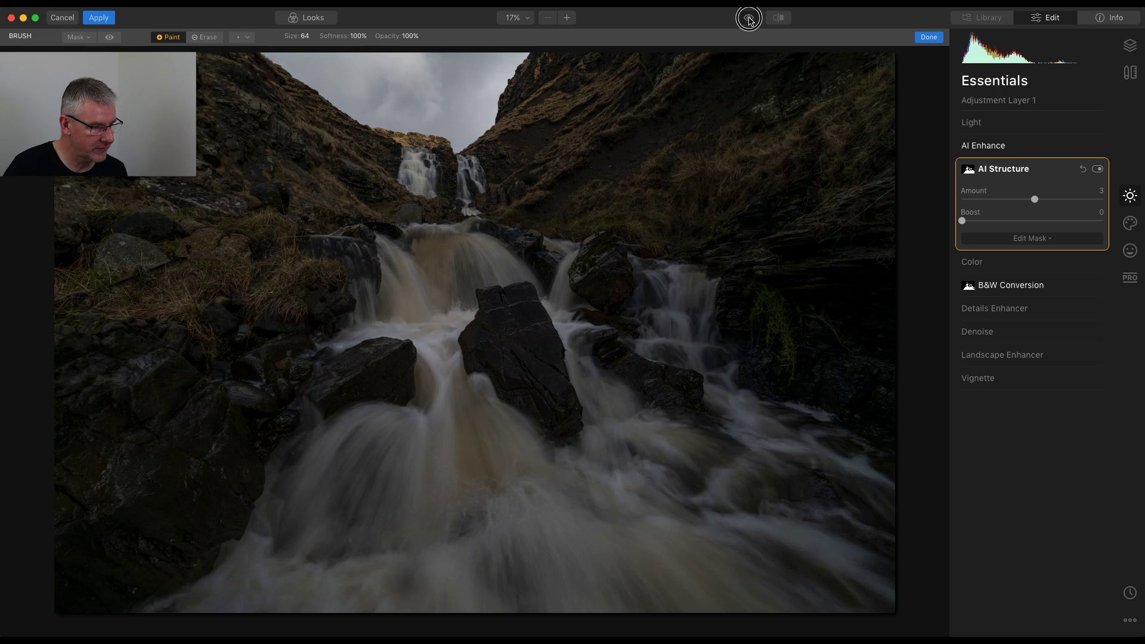
{"action": "left_click", "coordinate": [750, 20]}
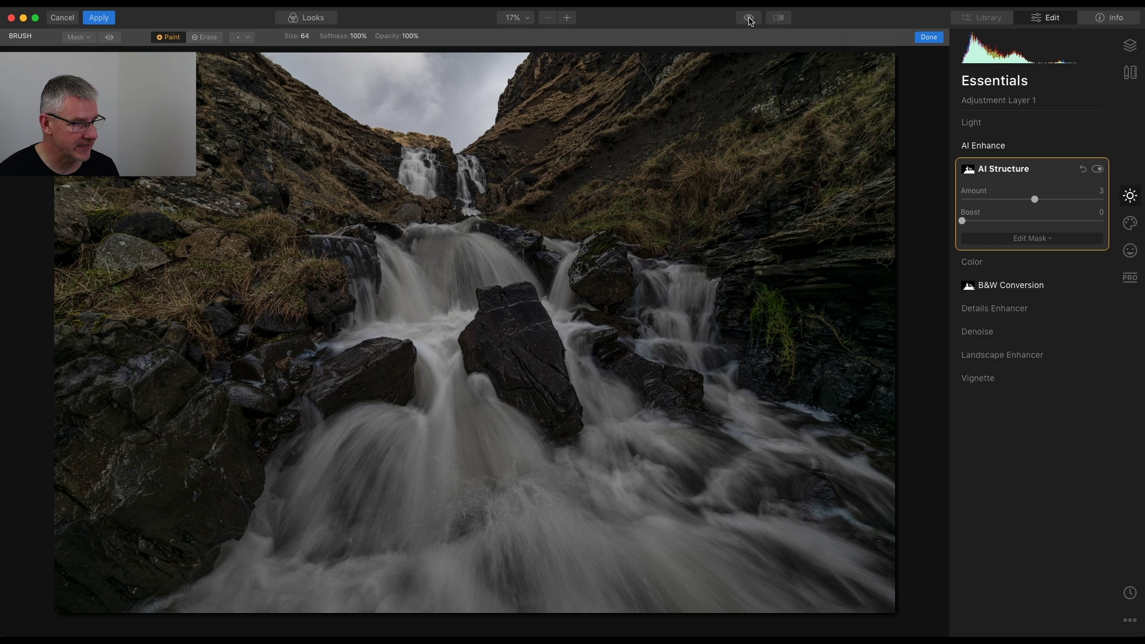
{"action": "left_click", "coordinate": [749, 18]}
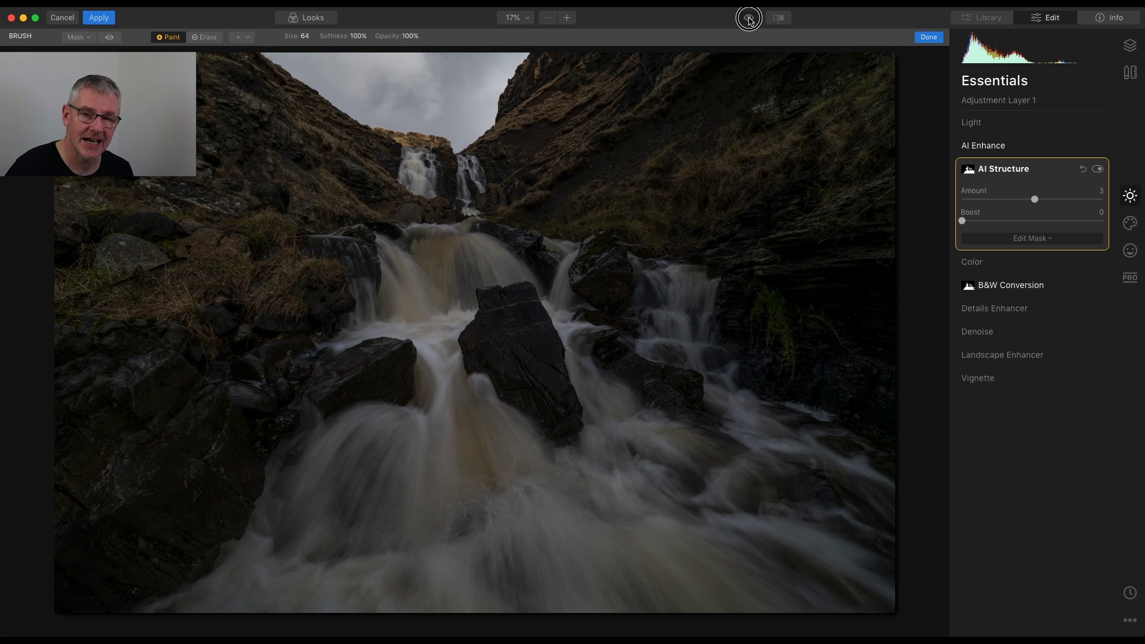
{"action": "left_click", "coordinate": [749, 18]}
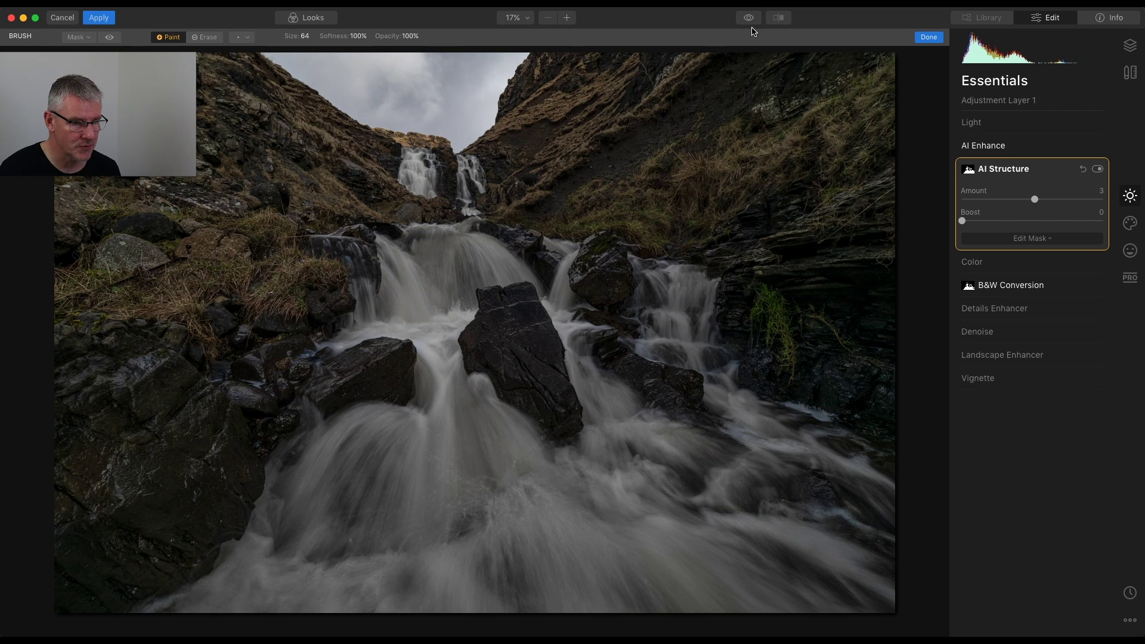
Step: Close the AI Structure mask editing and add a second adjustment layer
{"action": "left_click", "coordinate": [989, 173]}
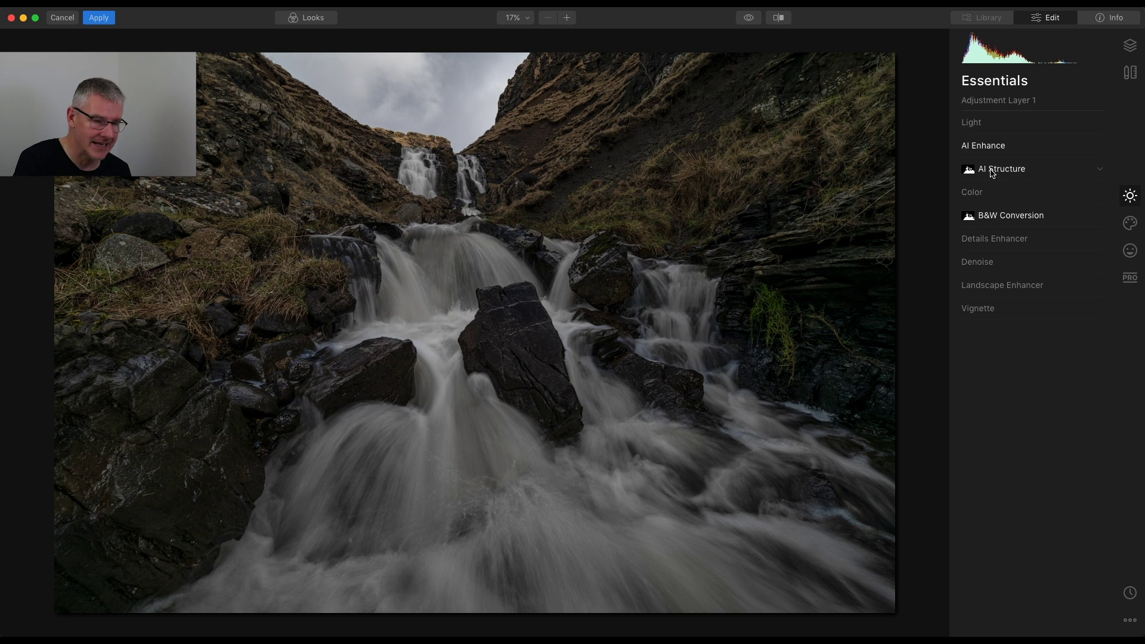
{"action": "left_click", "coordinate": [1130, 45]}
{"action": "left_click", "coordinate": [1098, 83]}
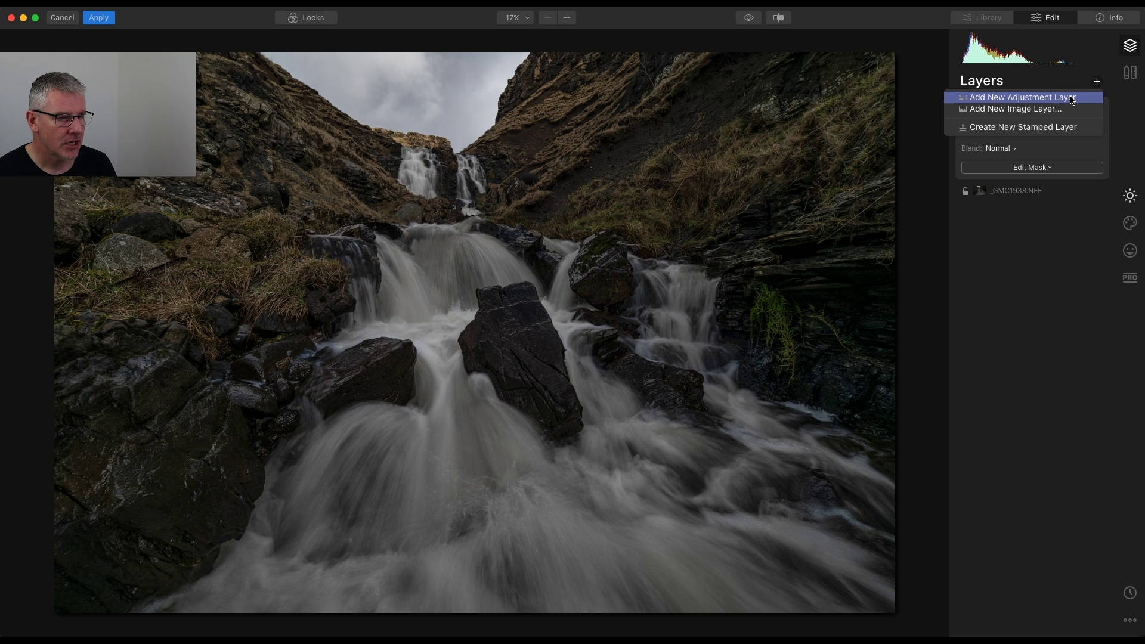
{"action": "left_click", "coordinate": [1072, 100]}
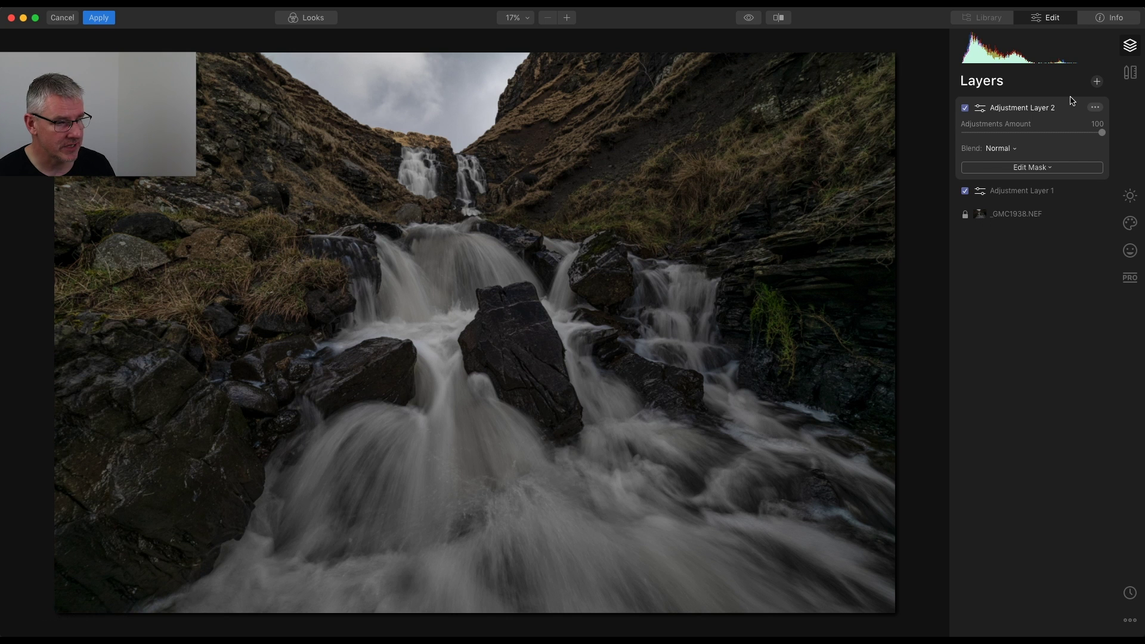
Step: Lower the exposure to -0.70 in the Light adjustment of the second adjustment layer
{"action": "left_click", "coordinate": [1132, 199]}
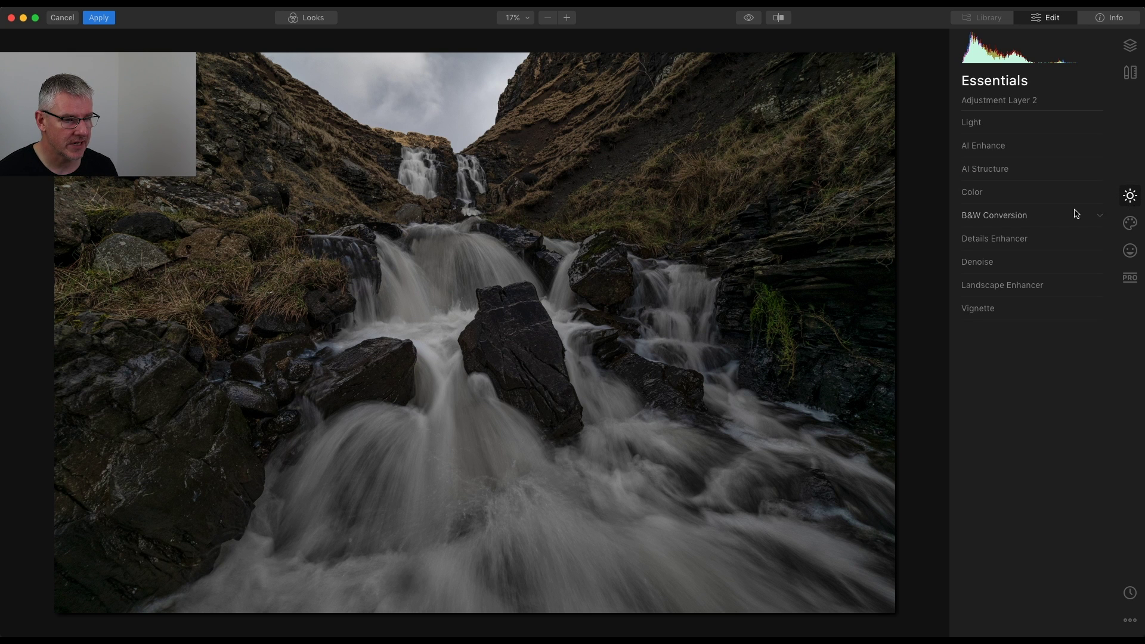
{"action": "left_click", "coordinate": [979, 123]}
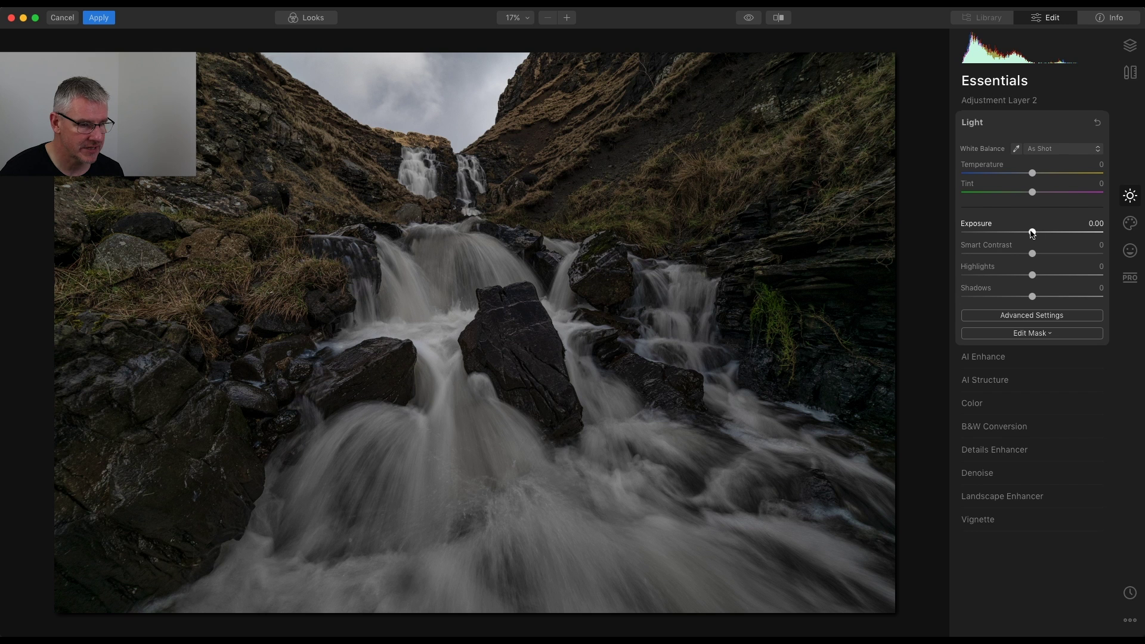
{"action": "left_click_drag", "start_coordinate": [1032, 232], "coordinate": [1022, 233]}
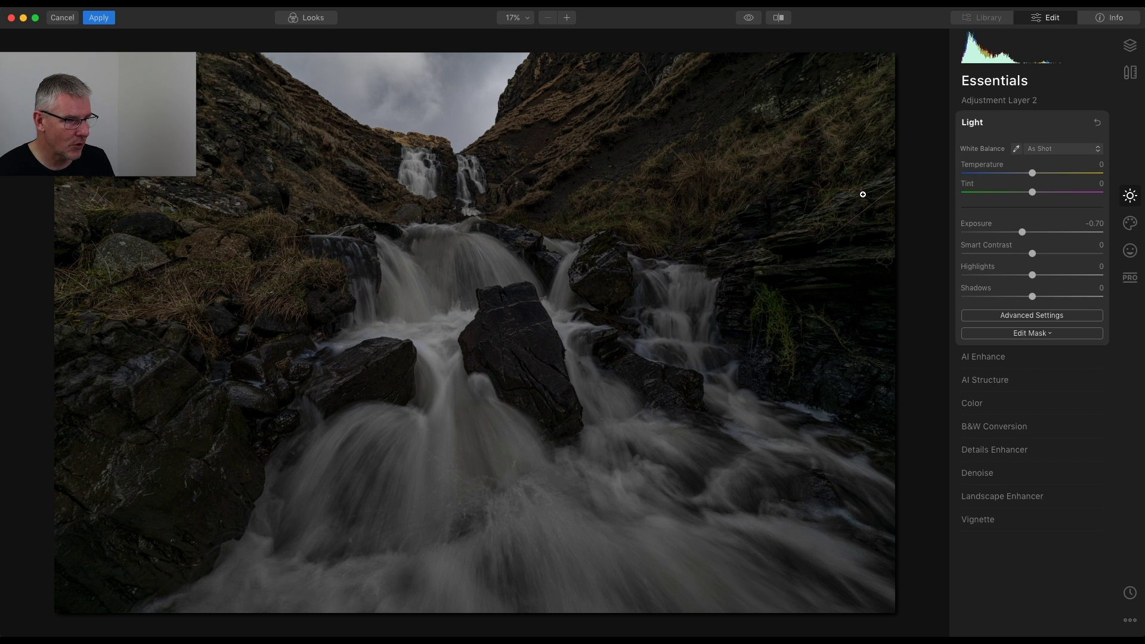
Step: Toggle between the darkened photo and its original version to judge the exposure change
{"action": "left_click", "coordinate": [749, 18]}
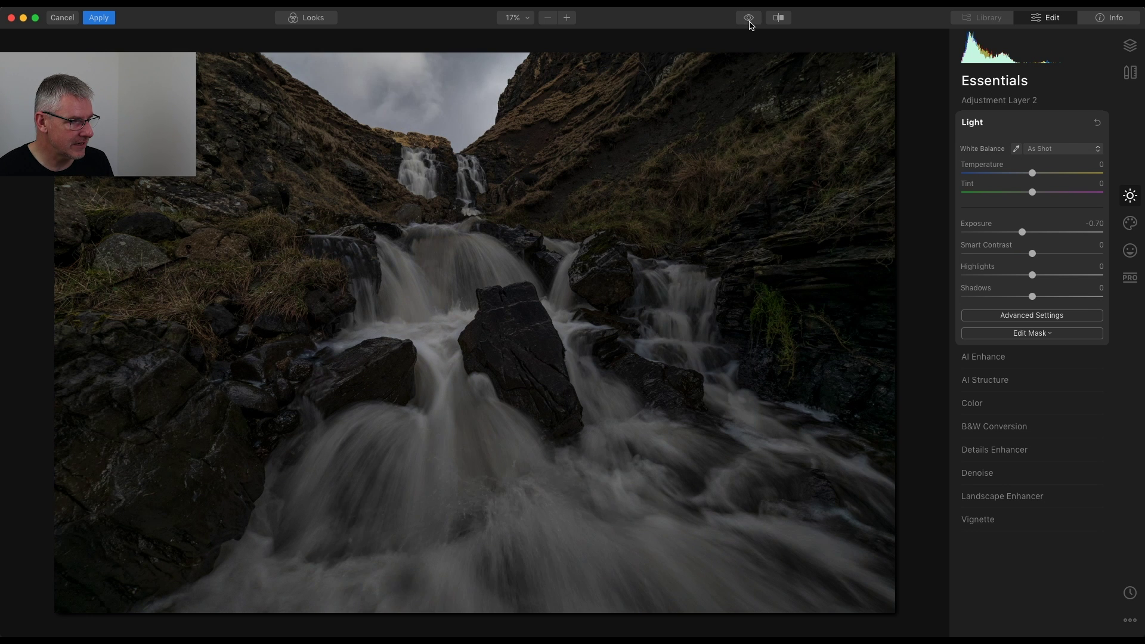
{"action": "left_click", "coordinate": [749, 18]}
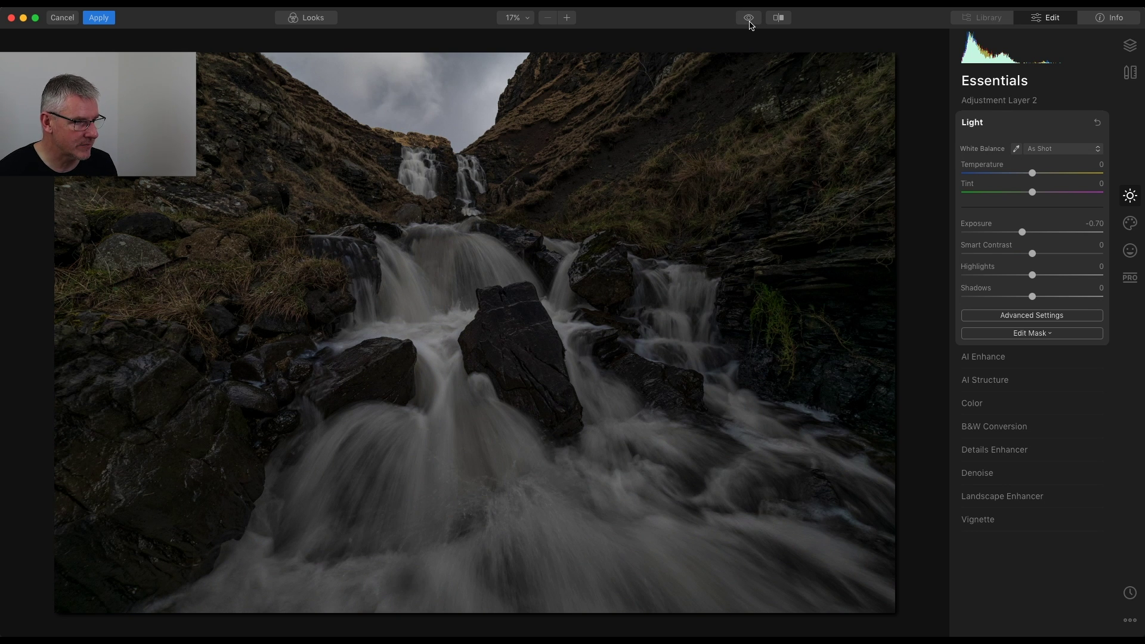
{"action": "left_click", "coordinate": [749, 19]}
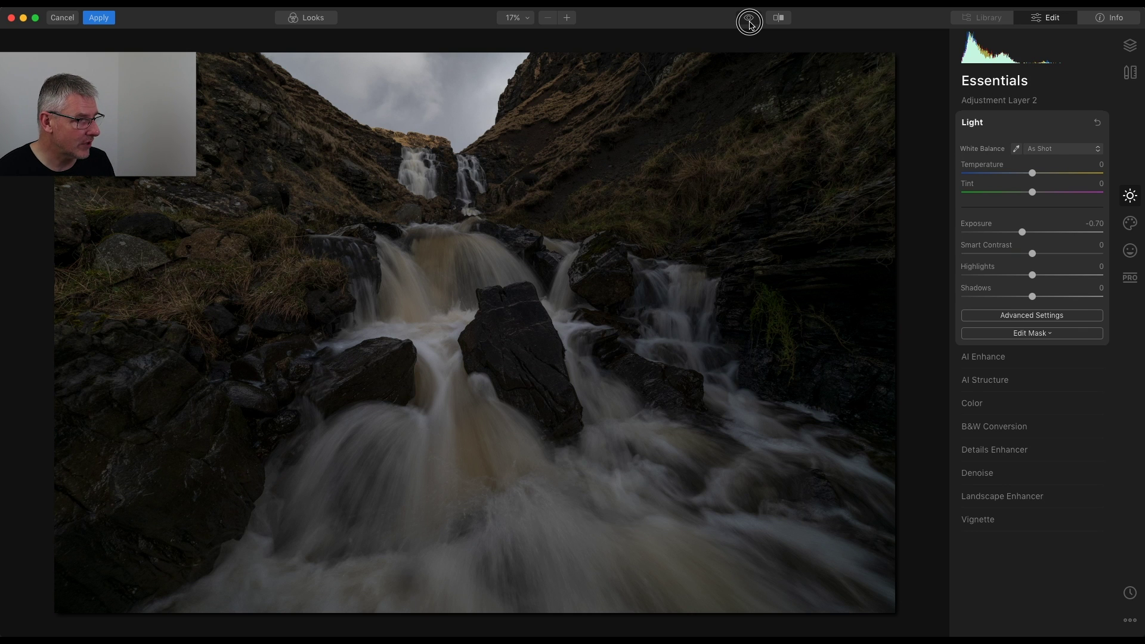
{"action": "left_click", "coordinate": [749, 19]}
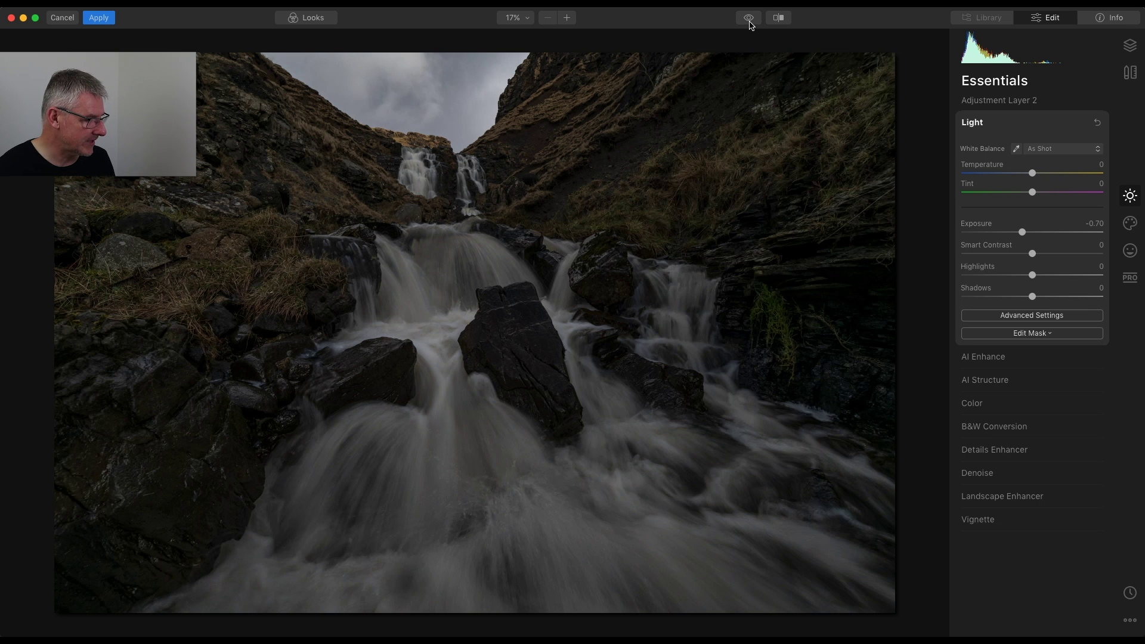
{"action": "left_click", "coordinate": [750, 18]}
{"action": "left_click", "coordinate": [750, 22]}
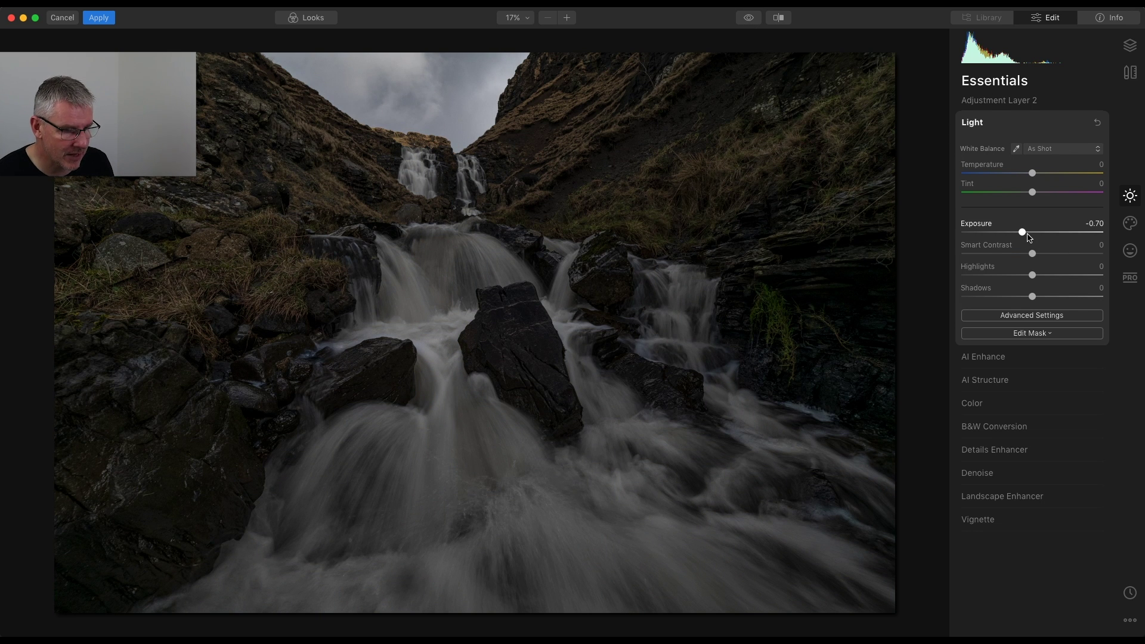
Step: Set the Light exposure to -0.78 and Smart Contrast to 7, and compare the result with the original
{"action": "left_click_drag", "start_coordinate": [1023, 236], "coordinate": [1022, 237]}
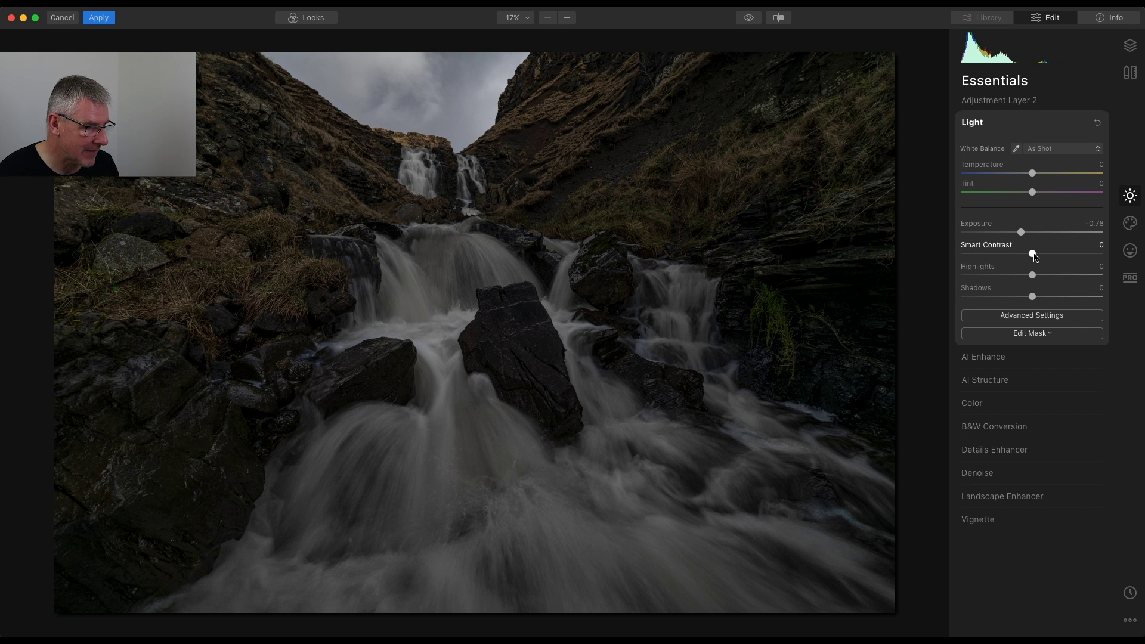
{"action": "left_click_drag", "start_coordinate": [1035, 255], "coordinate": [1040, 257]}
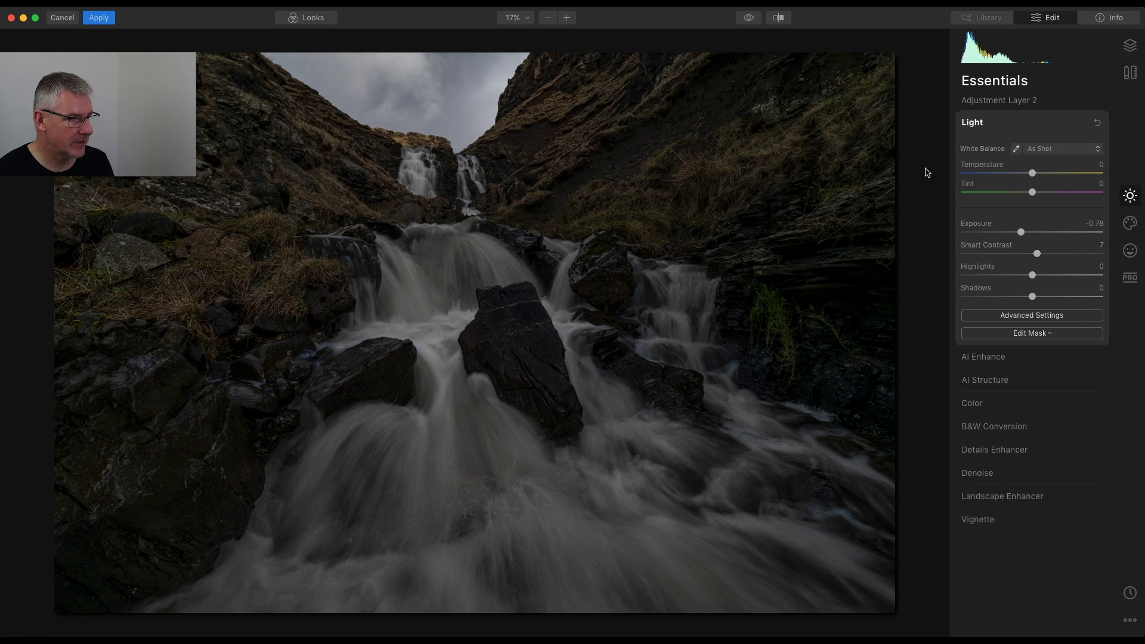
{"action": "left_click", "coordinate": [750, 21]}
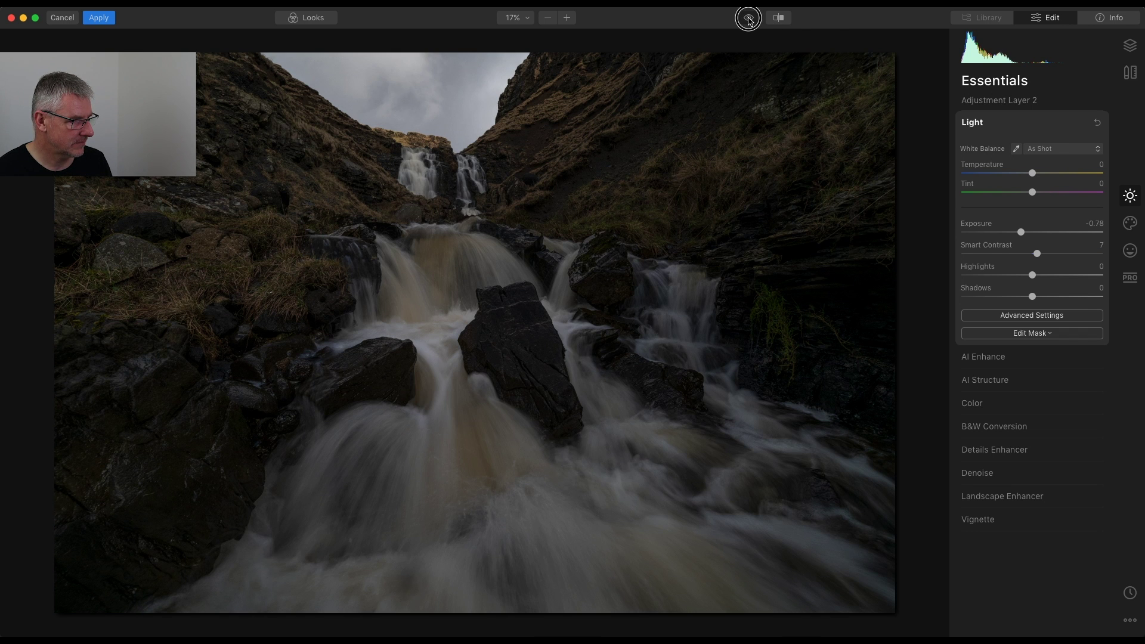
{"action": "left_click", "coordinate": [750, 19]}
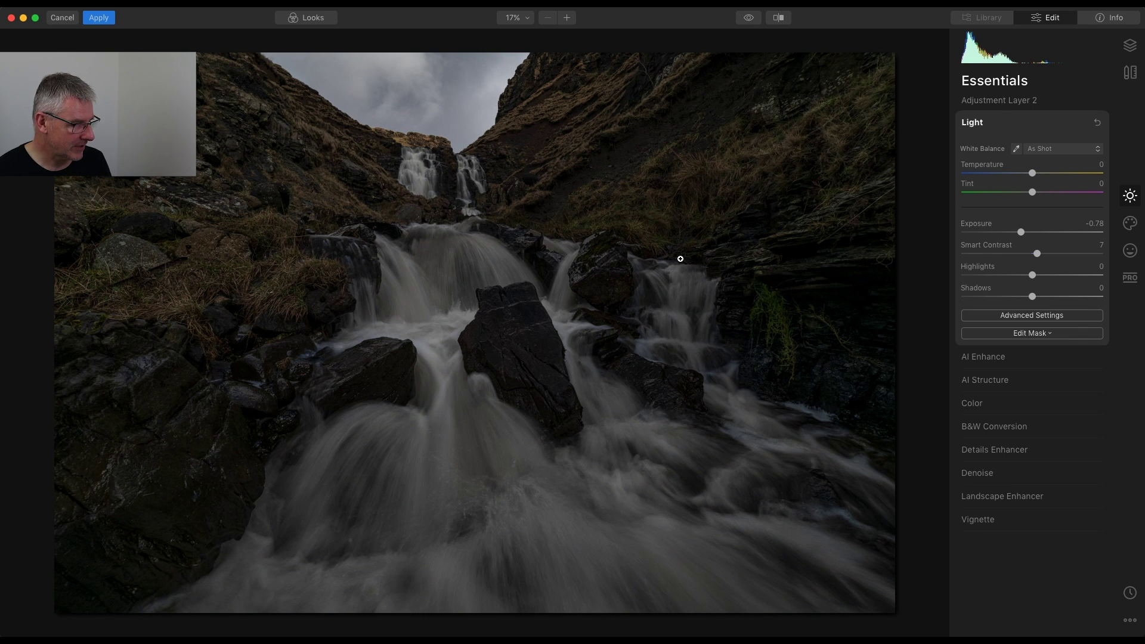
Step: Brush-mask the Light adjustment, erasing it from the main fall and the water below at size 64
{"action": "left_click", "coordinate": [1050, 335]}
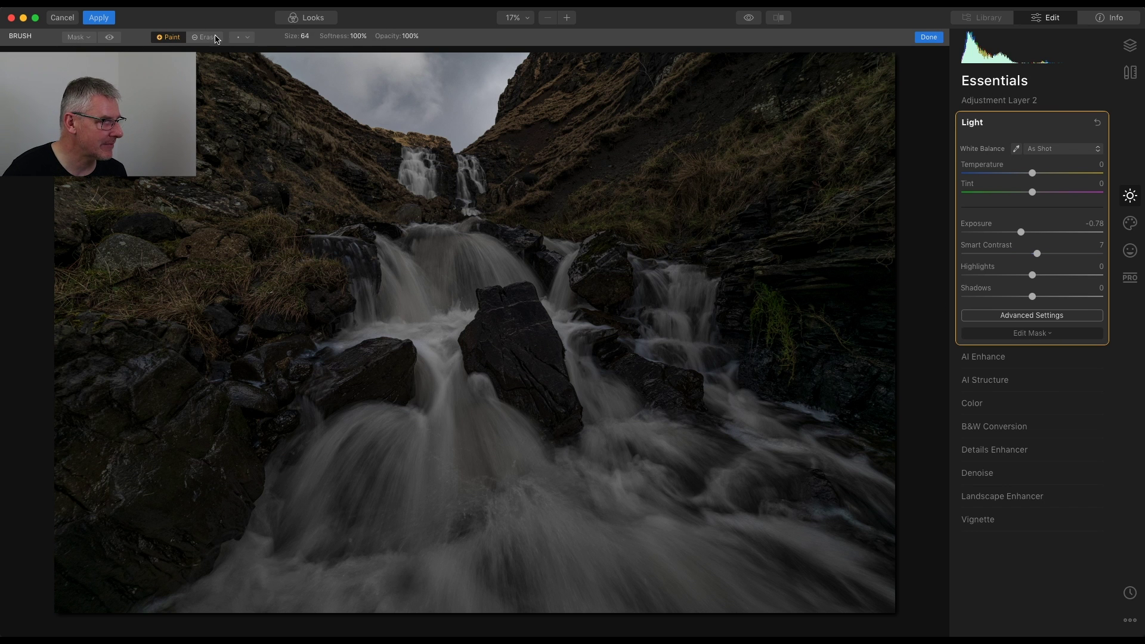
{"action": "left_click", "coordinate": [208, 38]}
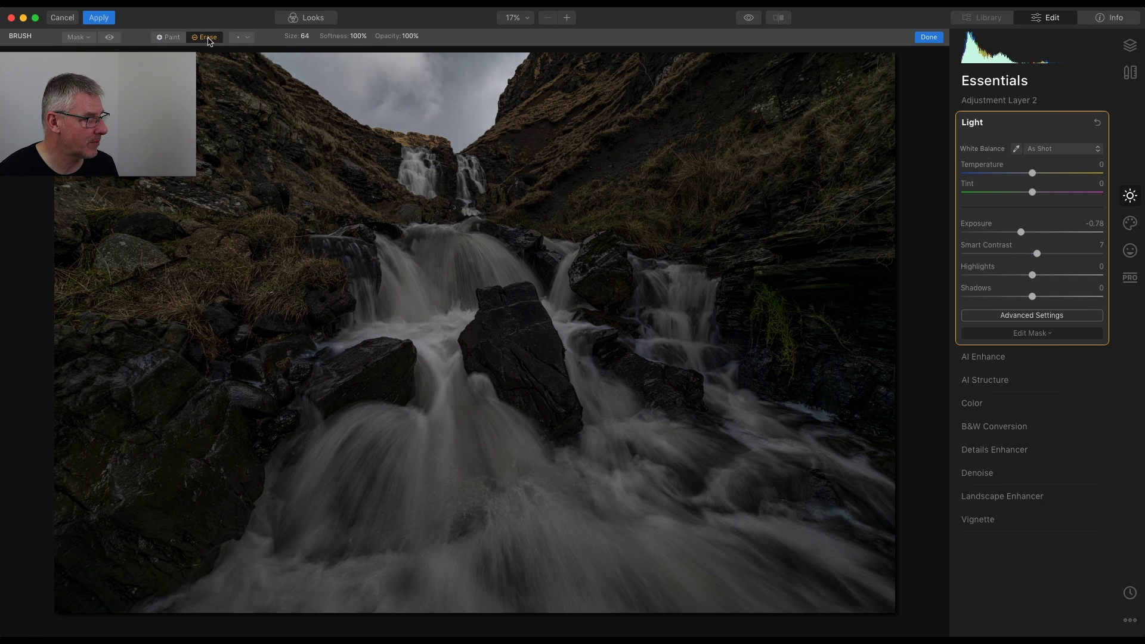
{"action": "mouse_move", "coordinate": [415, 271]}
{"action": "left_mouse_down"}
{"action": "mouse_move", "coordinate": [418, 304]}
{"action": "mouse_move", "coordinate": [406, 276]}
{"action": "mouse_move", "coordinate": [421, 319]}
{"action": "mouse_move", "coordinate": [447, 257]}
{"action": "mouse_move", "coordinate": [412, 277]}
{"action": "mouse_move", "coordinate": [481, 259]}
{"action": "mouse_move", "coordinate": [422, 247]}
{"action": "mouse_move", "coordinate": [506, 267]}
{"action": "mouse_move", "coordinate": [451, 278]}
{"action": "mouse_move", "coordinate": [461, 277]}
{"action": "mouse_move", "coordinate": [450, 328]}
{"action": "mouse_move", "coordinate": [418, 298]}
{"action": "mouse_move", "coordinate": [395, 315]}
{"action": "mouse_move", "coordinate": [385, 300]}
{"action": "mouse_move", "coordinate": [343, 333]}
{"action": "mouse_move", "coordinate": [389, 324]}
{"action": "mouse_move", "coordinate": [436, 336]}
{"action": "mouse_move", "coordinate": [442, 403]}
{"action": "mouse_move", "coordinate": [439, 316]}
{"action": "mouse_move", "coordinate": [452, 419]}
{"action": "mouse_move", "coordinate": [448, 376]}
{"action": "mouse_move", "coordinate": [564, 496]}
{"action": "mouse_move", "coordinate": [465, 447]}
{"action": "mouse_move", "coordinate": [396, 484]}
{"action": "mouse_move", "coordinate": [392, 440]}
{"action": "mouse_move", "coordinate": [432, 428]}
{"action": "mouse_move", "coordinate": [349, 448]}
{"action": "mouse_move", "coordinate": [382, 426]}
{"action": "mouse_move", "coordinate": [339, 447]}
{"action": "mouse_move", "coordinate": [376, 418]}
{"action": "mouse_move", "coordinate": [292, 492]}
{"action": "mouse_move", "coordinate": [270, 580]}
{"action": "mouse_move", "coordinate": [362, 452]}
{"action": "mouse_move", "coordinate": [306, 530]}
{"action": "mouse_move", "coordinate": [377, 493]}
{"action": "mouse_move", "coordinate": [322, 533]}
{"action": "mouse_move", "coordinate": [397, 484]}
{"action": "mouse_move", "coordinate": [337, 563]}
{"action": "mouse_move", "coordinate": [407, 553]}
{"action": "mouse_move", "coordinate": [411, 509]}
{"action": "mouse_move", "coordinate": [509, 496]}
{"action": "mouse_move", "coordinate": [417, 527]}
{"action": "mouse_move", "coordinate": [442, 544]}
{"action": "mouse_move", "coordinate": [634, 516]}
{"action": "mouse_move", "coordinate": [642, 482]}
{"action": "mouse_move", "coordinate": [515, 474]}
{"action": "mouse_move", "coordinate": [446, 525]}
{"action": "mouse_move", "coordinate": [550, 515]}
{"action": "mouse_move", "coordinate": [646, 456]}
{"action": "mouse_move", "coordinate": [585, 372]}
{"action": "mouse_move", "coordinate": [697, 457]}
{"action": "mouse_move", "coordinate": [631, 430]}
{"action": "mouse_move", "coordinate": [659, 427]}
{"action": "mouse_move", "coordinate": [694, 461]}
{"action": "mouse_move", "coordinate": [605, 480]}
{"action": "mouse_move", "coordinate": [626, 441]}
{"action": "mouse_move", "coordinate": [649, 487]}
{"action": "left_mouse_up"}
Step: With a smaller brush, erase the Light adjustment from the narrow stream beside the main fall and, at size 16, from the distant upper falls
{"action": "key", "text": "bracketleft"}
{"action": "key", "text": "bracketleft"}
{"action": "key", "text": "bracketleft"}
{"action": "key", "text": "bracketleft"}
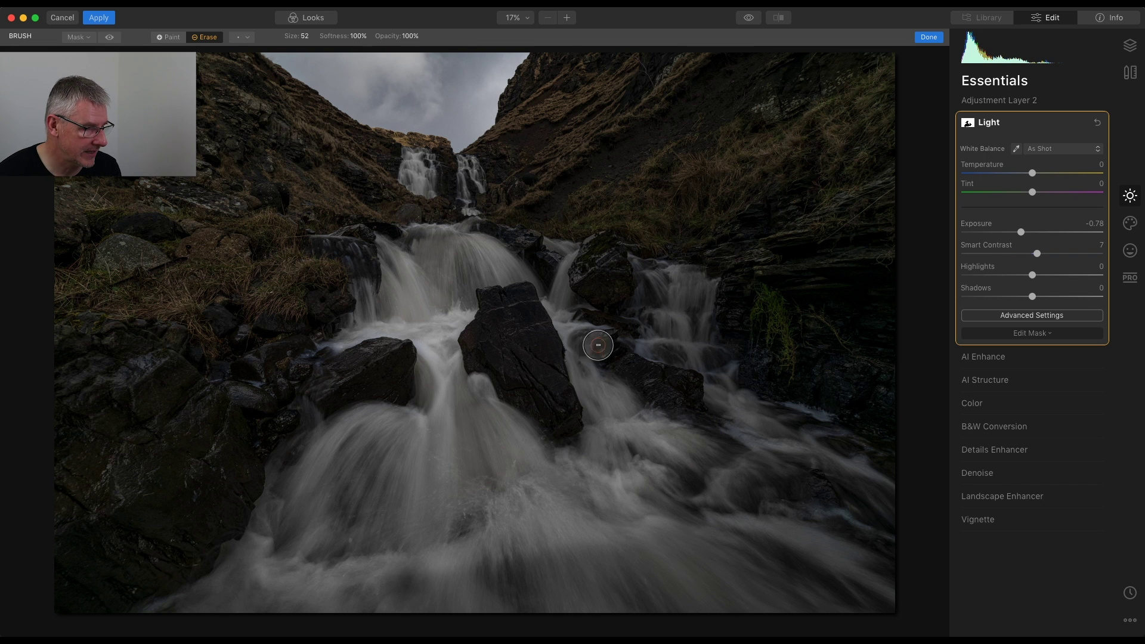
{"action": "mouse_move", "coordinate": [547, 243]}
{"action": "left_mouse_down"}
{"action": "mouse_move", "coordinate": [573, 247]}
{"action": "mouse_move", "coordinate": [562, 305]}
{"action": "mouse_move", "coordinate": [570, 294]}
{"action": "mouse_move", "coordinate": [549, 297]}
{"action": "mouse_move", "coordinate": [517, 267]}
{"action": "mouse_move", "coordinate": [540, 291]}
{"action": "mouse_move", "coordinate": [515, 267]}
{"action": "mouse_move", "coordinate": [514, 281]}
{"action": "mouse_move", "coordinate": [503, 276]}
{"action": "left_mouse_up"}
{"action": "mouse_move", "coordinate": [460, 160]}
{"action": "left_mouse_down"}
{"action": "mouse_move", "coordinate": [478, 185]}
{"action": "mouse_move", "coordinate": [466, 194]}
{"action": "left_mouse_up"}
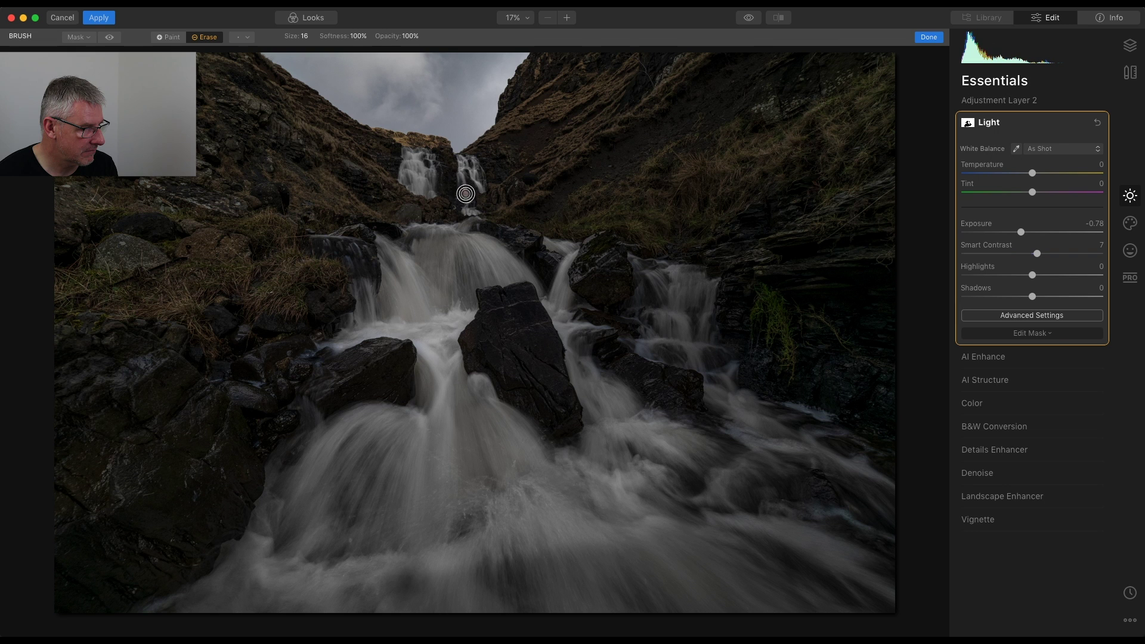
{"action": "mouse_move", "coordinate": [407, 162]}
{"action": "left_mouse_down"}
{"action": "mouse_move", "coordinate": [423, 195]}
{"action": "mouse_move", "coordinate": [427, 167]}
{"action": "mouse_move", "coordinate": [431, 193]}
{"action": "mouse_move", "coordinate": [430, 156]}
{"action": "mouse_move", "coordinate": [402, 163]}
{"action": "left_mouse_up"}
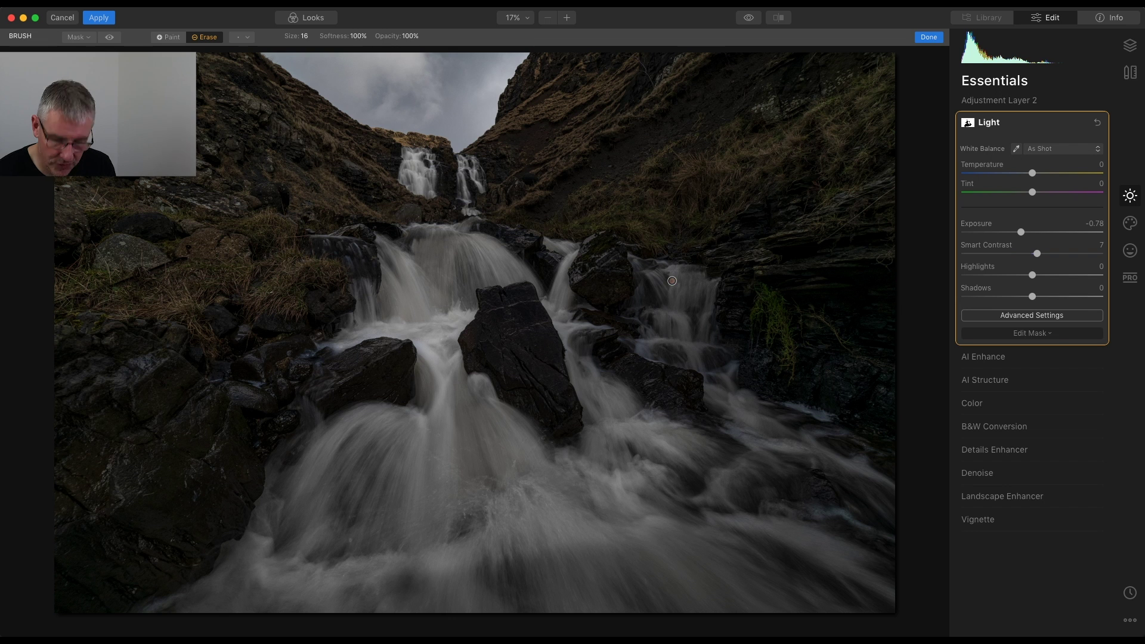
Step: Erase the Light adjustment from the small cascade on the photo's right side with a size 52 brush
{"action": "key", "text": "bracketright"}
{"action": "key", "text": "bracketright"}
{"action": "key", "text": "bracketright"}
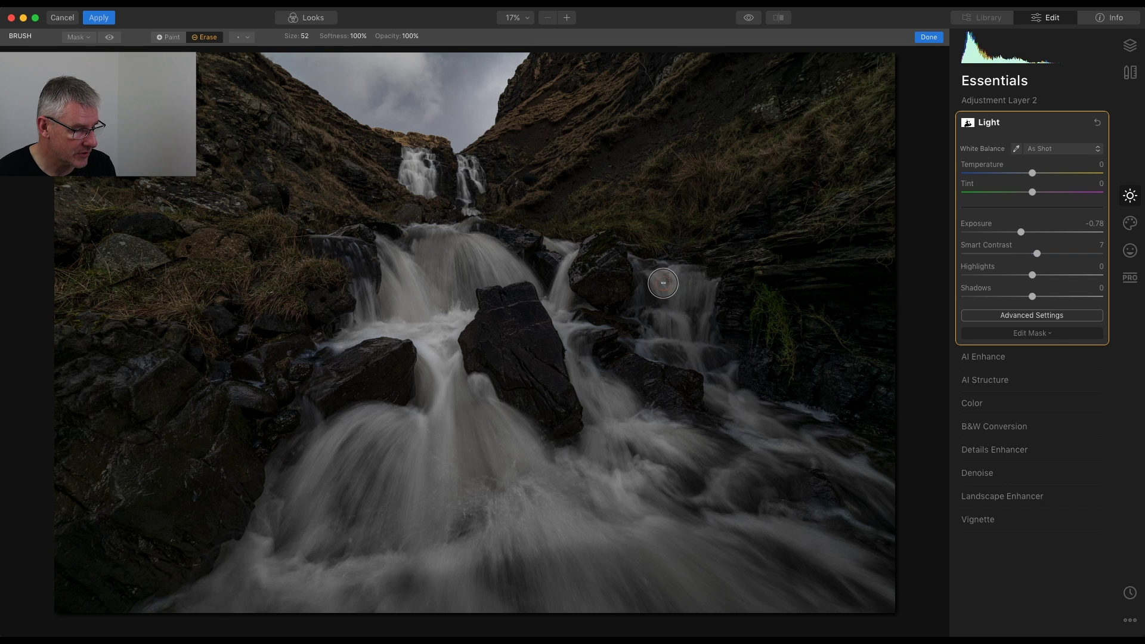
{"action": "mouse_move", "coordinate": [683, 282]}
{"action": "left_mouse_down"}
{"action": "mouse_move", "coordinate": [693, 329]}
{"action": "mouse_move", "coordinate": [700, 292]}
{"action": "mouse_move", "coordinate": [692, 279]}
{"action": "mouse_move", "coordinate": [709, 359]}
{"action": "mouse_move", "coordinate": [659, 339]}
{"action": "mouse_move", "coordinate": [638, 345]}
{"action": "mouse_move", "coordinate": [679, 346]}
{"action": "mouse_move", "coordinate": [639, 259]}
{"action": "mouse_move", "coordinate": [657, 316]}
{"action": "left_mouse_up"}
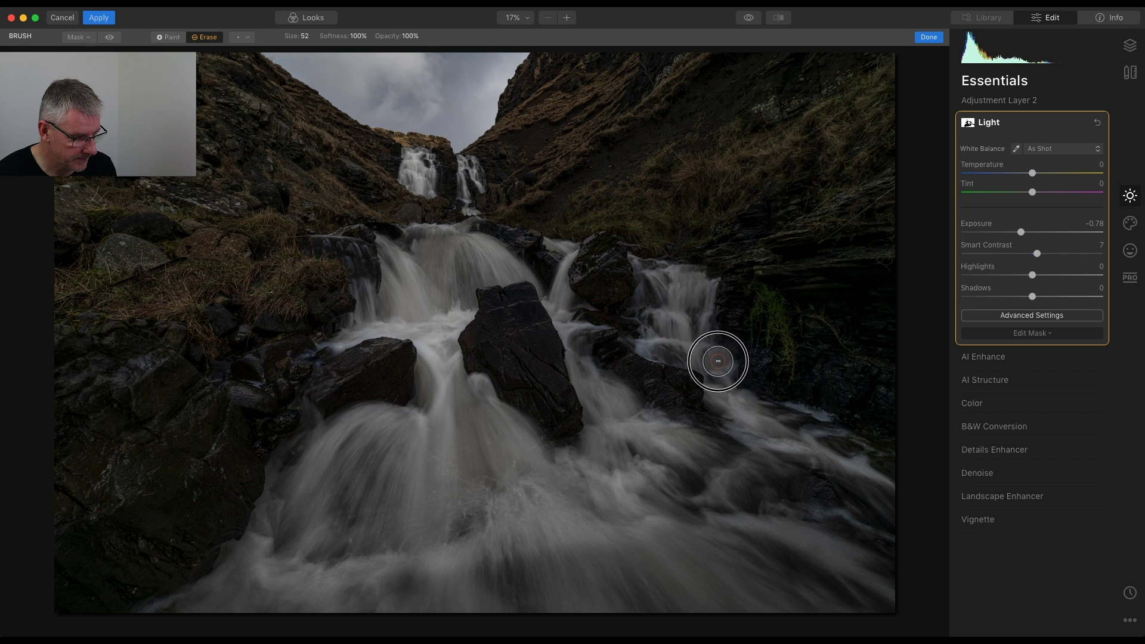
Step: Erase the Light adjustment from the remaining foreground water, enlarging the brush to 112, and check the mask overlay
{"action": "key", "text": "bracketright"}
{"action": "key", "text": "bracketright"}
{"action": "key", "text": "bracketright"}
{"action": "key", "text": "bracketright"}
{"action": "key", "text": "bracketright"}
{"action": "key", "text": "bracketright"}
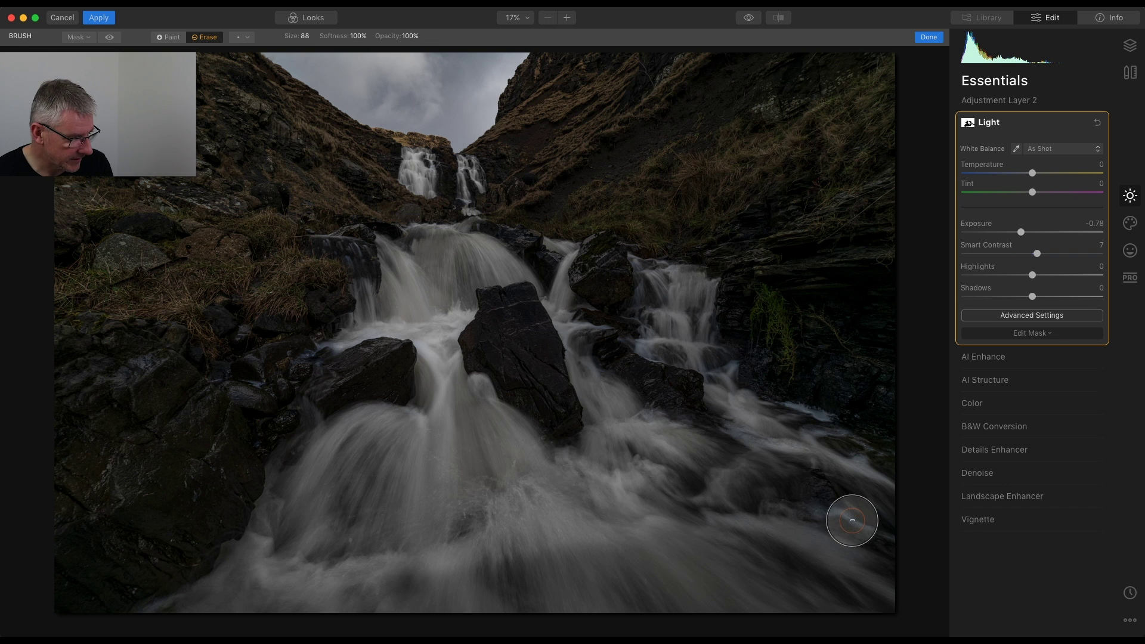
{"action": "mouse_move", "coordinate": [410, 586]}
{"action": "left_mouse_down"}
{"action": "mouse_move", "coordinate": [860, 583]}
{"action": "mouse_move", "coordinate": [333, 591]}
{"action": "mouse_move", "coordinate": [562, 558]}
{"action": "mouse_move", "coordinate": [184, 602]}
{"action": "mouse_move", "coordinate": [252, 578]}
{"action": "mouse_move", "coordinate": [340, 439]}
{"action": "mouse_move", "coordinate": [247, 600]}
{"action": "mouse_move", "coordinate": [199, 611]}
{"action": "mouse_move", "coordinate": [339, 592]}
{"action": "mouse_move", "coordinate": [870, 591]}
{"action": "mouse_move", "coordinate": [689, 519]}
{"action": "mouse_move", "coordinate": [638, 436]}
{"action": "mouse_move", "coordinate": [731, 470]}
{"action": "mouse_move", "coordinate": [814, 467]}
{"action": "mouse_move", "coordinate": [723, 455]}
{"action": "mouse_move", "coordinate": [868, 495]}
{"action": "mouse_move", "coordinate": [889, 534]}
{"action": "mouse_move", "coordinate": [875, 597]}
{"action": "mouse_move", "coordinate": [702, 557]}
{"action": "mouse_move", "coordinate": [647, 502]}
{"action": "mouse_move", "coordinate": [618, 448]}
{"action": "mouse_move", "coordinate": [543, 516]}
{"action": "mouse_move", "coordinate": [451, 484]}
{"action": "mouse_move", "coordinate": [359, 551]}
{"action": "mouse_move", "coordinate": [440, 470]}
{"action": "mouse_move", "coordinate": [461, 423]}
{"action": "mouse_move", "coordinate": [476, 548]}
{"action": "mouse_move", "coordinate": [466, 402]}
{"action": "mouse_move", "coordinate": [434, 256]}
{"action": "mouse_move", "coordinate": [440, 358]}
{"action": "mouse_move", "coordinate": [510, 474]}
{"action": "mouse_move", "coordinate": [477, 473]}
{"action": "mouse_move", "coordinate": [457, 449]}
{"action": "mouse_move", "coordinate": [403, 555]}
{"action": "mouse_move", "coordinate": [613, 592]}
{"action": "mouse_move", "coordinate": [821, 573]}
{"action": "mouse_move", "coordinate": [867, 587]}
{"action": "mouse_move", "coordinate": [524, 579]}
{"action": "mouse_move", "coordinate": [796, 556]}
{"action": "mouse_move", "coordinate": [653, 450]}
{"action": "mouse_move", "coordinate": [798, 491]}
{"action": "mouse_move", "coordinate": [781, 447]}
{"action": "mouse_move", "coordinate": [843, 449]}
{"action": "mouse_move", "coordinate": [908, 518]}
{"action": "mouse_move", "coordinate": [876, 574]}
{"action": "mouse_move", "coordinate": [723, 602]}
{"action": "mouse_move", "coordinate": [537, 603]}
{"action": "mouse_move", "coordinate": [587, 597]}
{"action": "mouse_move", "coordinate": [440, 434]}
{"action": "mouse_move", "coordinate": [400, 335]}
{"action": "mouse_move", "coordinate": [467, 382]}
{"action": "mouse_move", "coordinate": [415, 167]}
{"action": "mouse_move", "coordinate": [479, 519]}
{"action": "mouse_move", "coordinate": [554, 562]}
{"action": "mouse_move", "coordinate": [458, 476]}
{"action": "mouse_move", "coordinate": [431, 256]}
{"action": "mouse_move", "coordinate": [394, 140]}
{"action": "mouse_move", "coordinate": [469, 384]}
{"action": "mouse_move", "coordinate": [656, 310]}
{"action": "mouse_move", "coordinate": [670, 333]}
{"action": "mouse_move", "coordinate": [683, 304]}
{"action": "mouse_move", "coordinate": [686, 342]}
{"action": "mouse_move", "coordinate": [680, 302]}
{"action": "left_mouse_up"}
{"action": "left_click", "coordinate": [111, 39]}
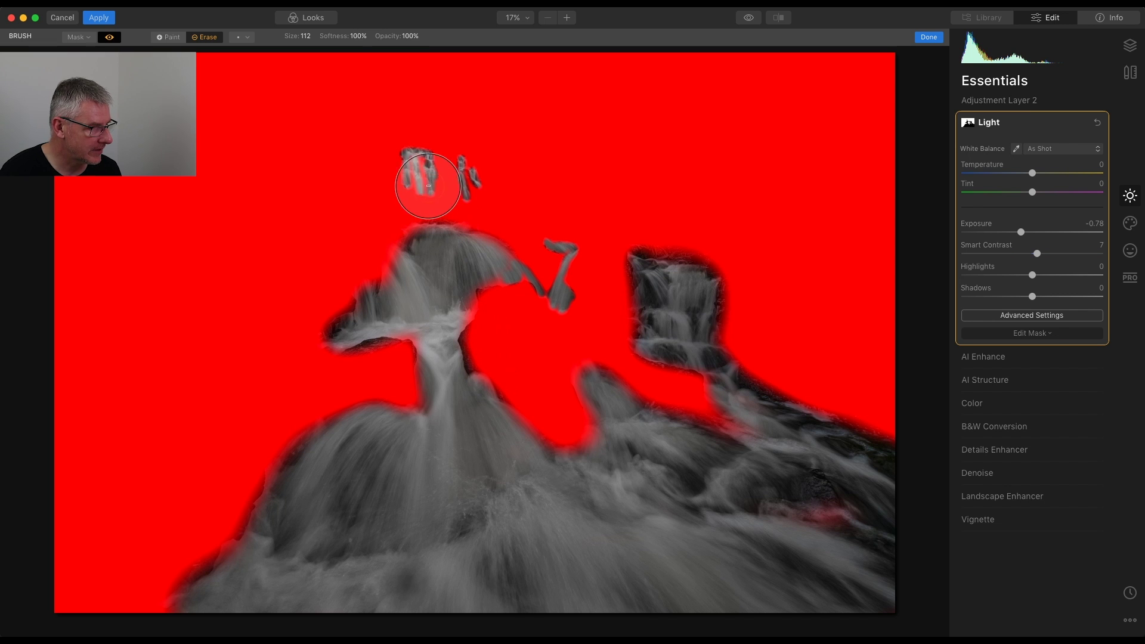
{"action": "left_click", "coordinate": [110, 38]}
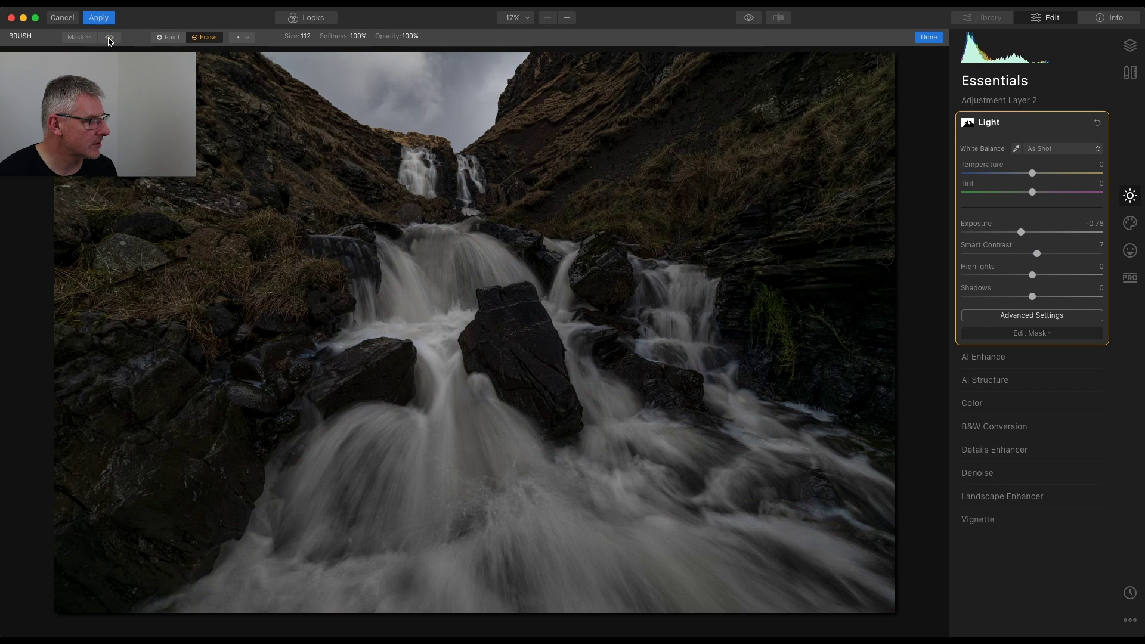
Step: Close the Light mask editing and add a third adjustment layer
{"action": "mouse_move", "coordinate": [469, 91]}
{"action": "left_mouse_down"}
{"action": "mouse_move", "coordinate": [399, 77]}
{"action": "mouse_move", "coordinate": [481, 112]}
{"action": "mouse_move", "coordinate": [381, 61]}
{"action": "mouse_move", "coordinate": [414, 98]}
{"action": "mouse_move", "coordinate": [489, 67]}
{"action": "mouse_move", "coordinate": [421, 90]}
{"action": "left_mouse_up"}
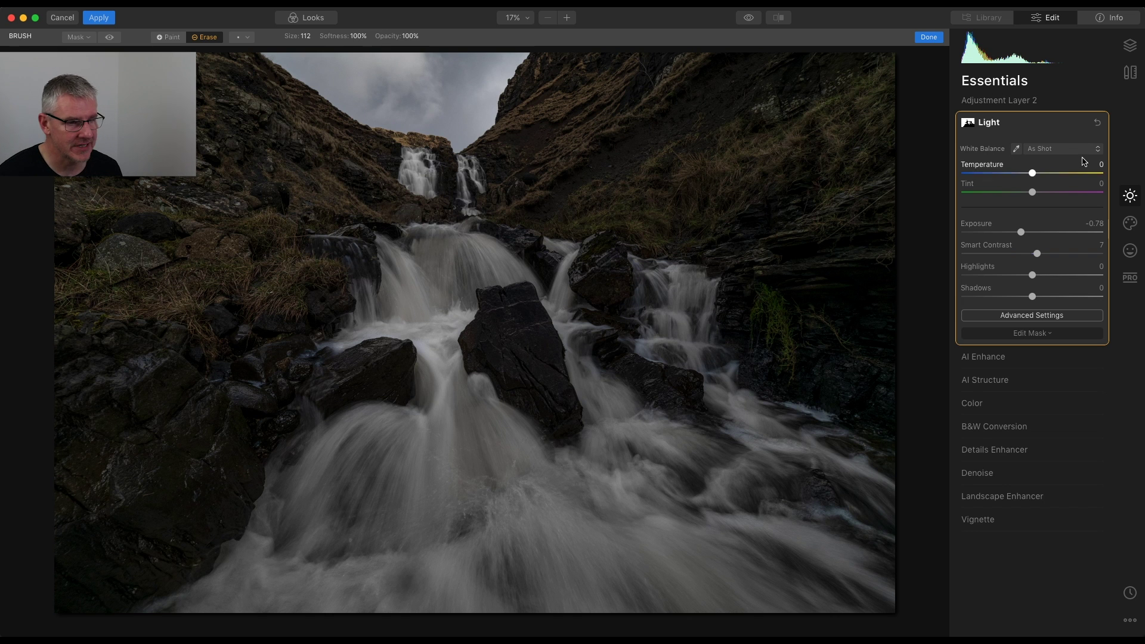
{"action": "left_click", "coordinate": [994, 127]}
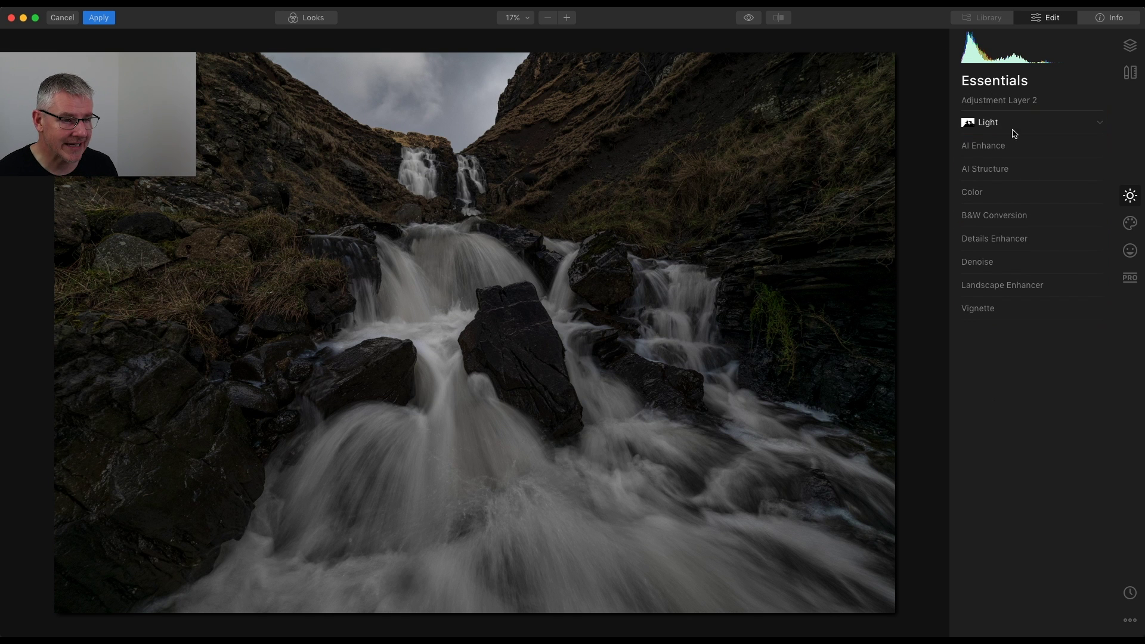
{"action": "left_click", "coordinate": [1131, 47]}
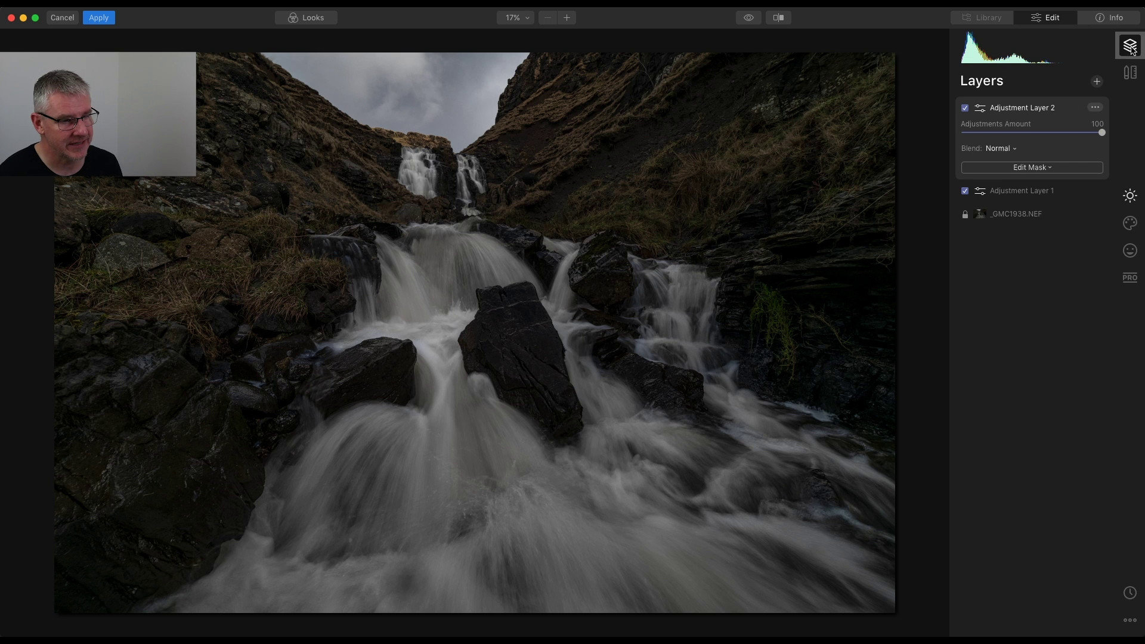
{"action": "left_click", "coordinate": [1098, 83]}
{"action": "left_click", "coordinate": [1076, 98]}
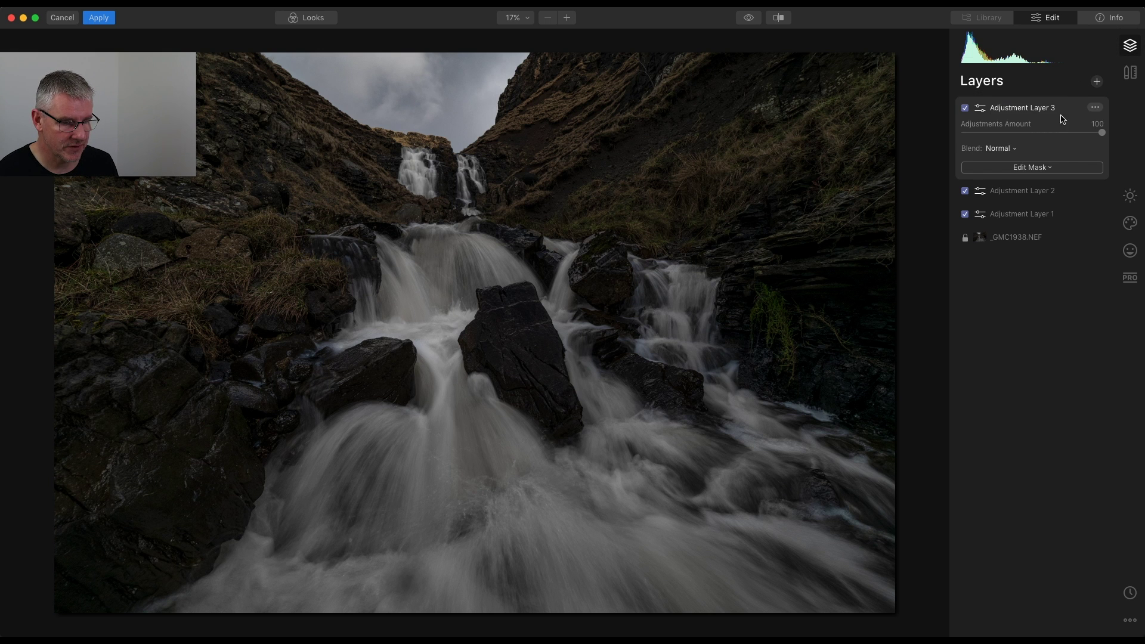
Step: Start Dodge & Burn painting and lighten the hillsides on both sides of the upper falls at size 16 and strength 12%
{"action": "left_click", "coordinate": [1132, 279]}
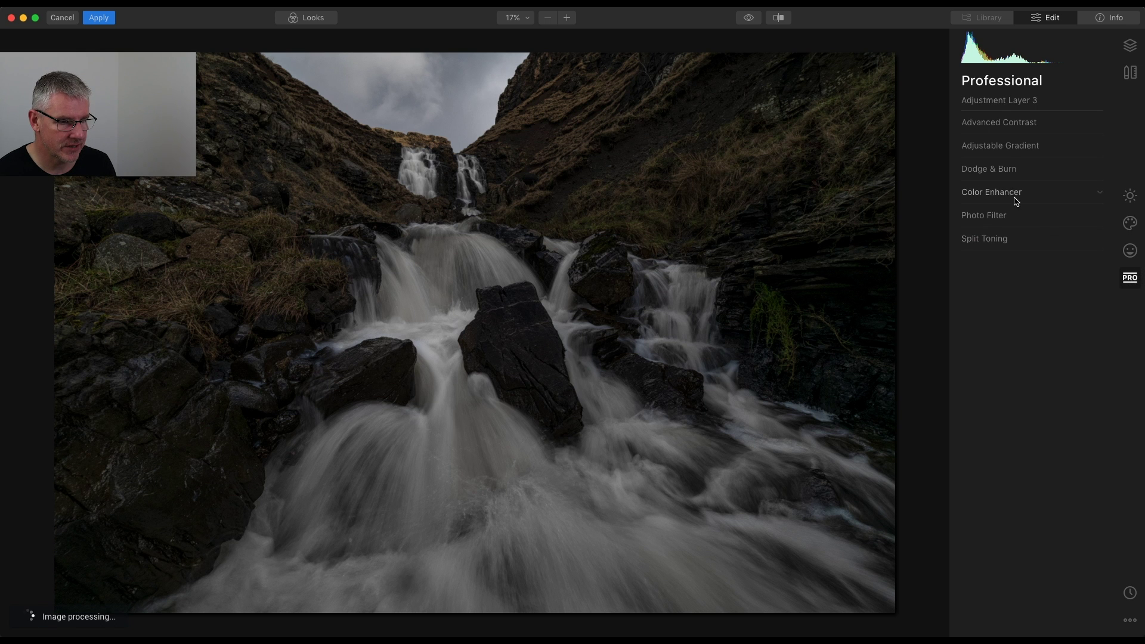
{"action": "left_click", "coordinate": [1003, 173]}
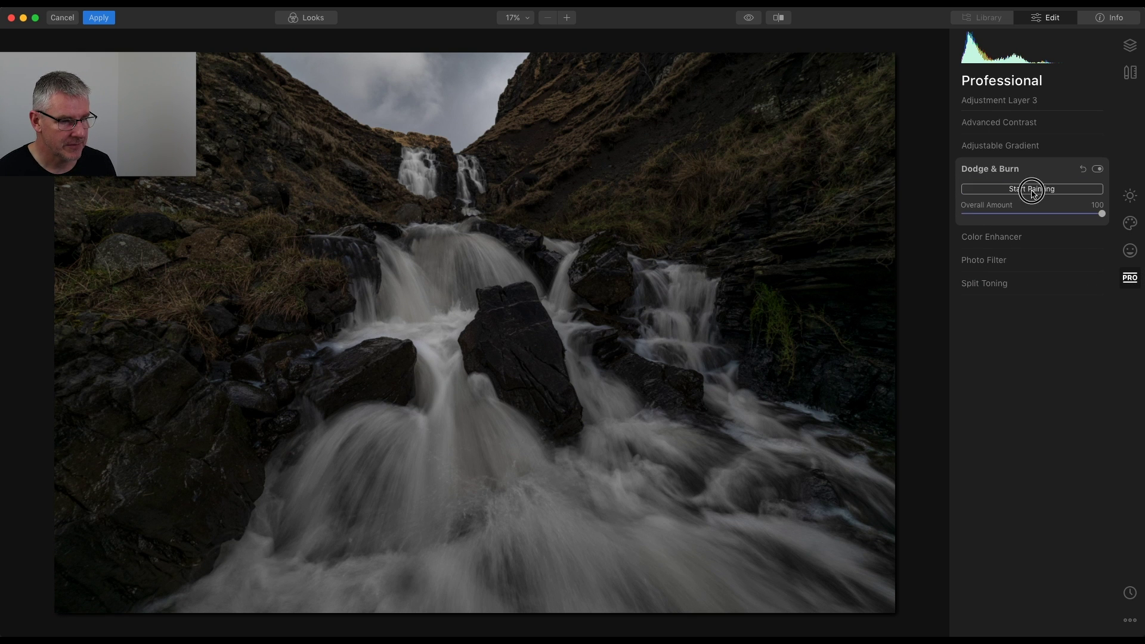
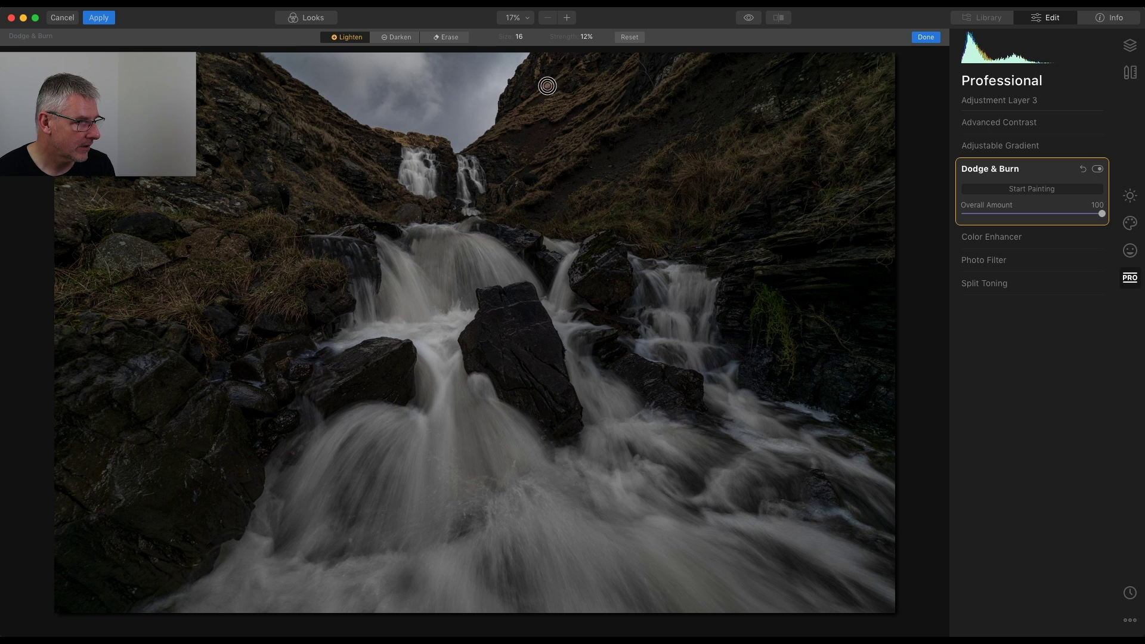
{"action": "mouse_move", "coordinate": [490, 135]}
{"action": "left_mouse_down"}
{"action": "mouse_move", "coordinate": [567, 102]}
{"action": "mouse_move", "coordinate": [550, 113]}
{"action": "mouse_move", "coordinate": [636, 58]}
{"action": "mouse_move", "coordinate": [578, 118]}
{"action": "mouse_move", "coordinate": [571, 143]}
{"action": "left_mouse_up"}
{"action": "mouse_move", "coordinate": [616, 104]}
{"action": "left_mouse_down"}
{"action": "mouse_move", "coordinate": [534, 157]}
{"action": "mouse_move", "coordinate": [569, 146]}
{"action": "mouse_move", "coordinate": [551, 170]}
{"action": "mouse_move", "coordinate": [699, 58]}
{"action": "mouse_move", "coordinate": [668, 98]}
{"action": "left_mouse_up"}
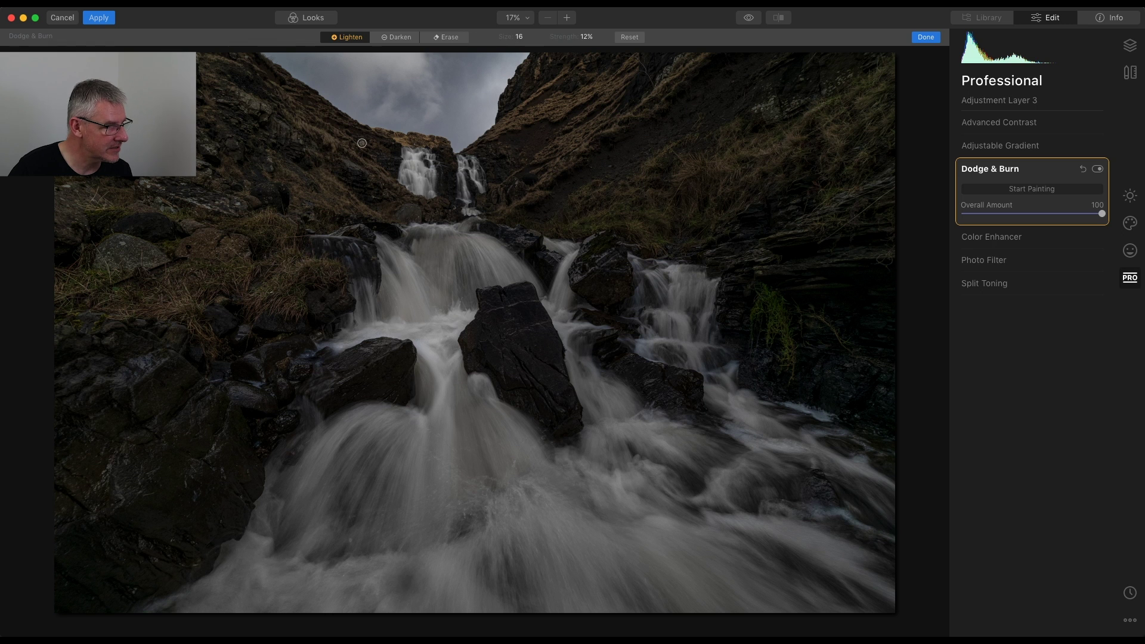
{"action": "left_click_drag", "start_coordinate": [289, 118], "coordinate": [407, 195]}
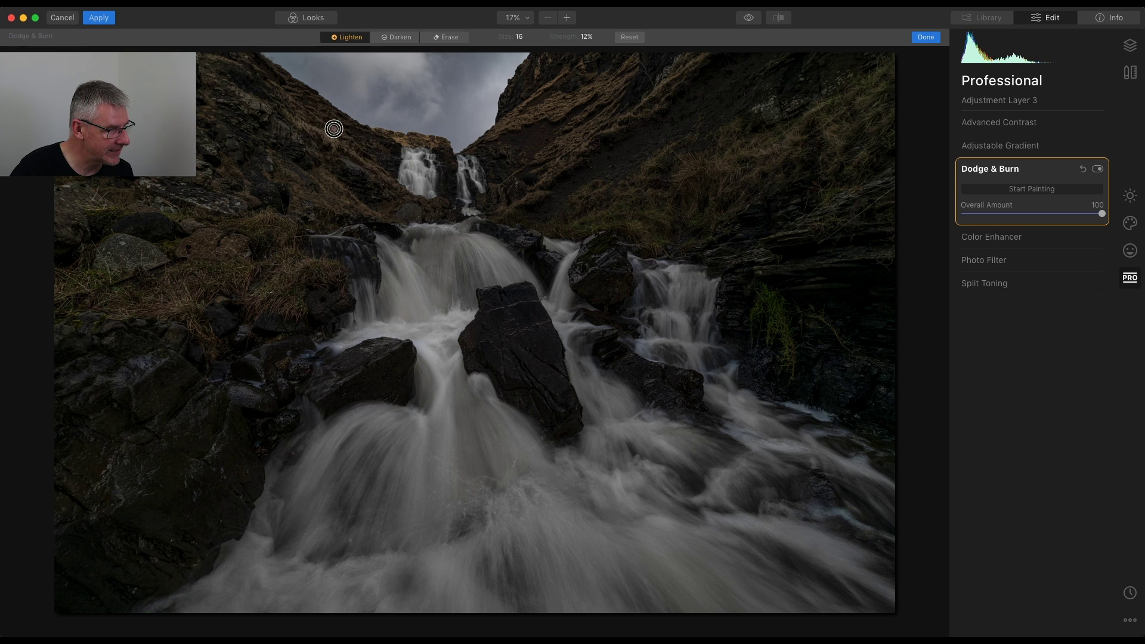
{"action": "left_click_drag", "start_coordinate": [287, 88], "coordinate": [357, 124]}
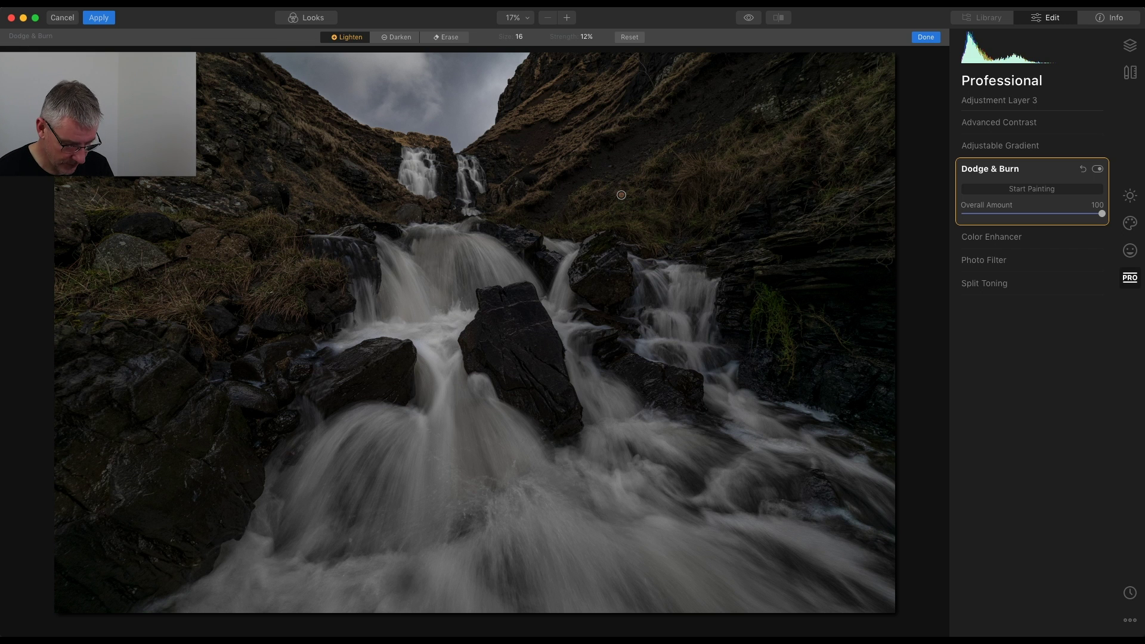
{"action": "left_click_drag", "start_coordinate": [621, 195], "coordinate": [645, 208]}
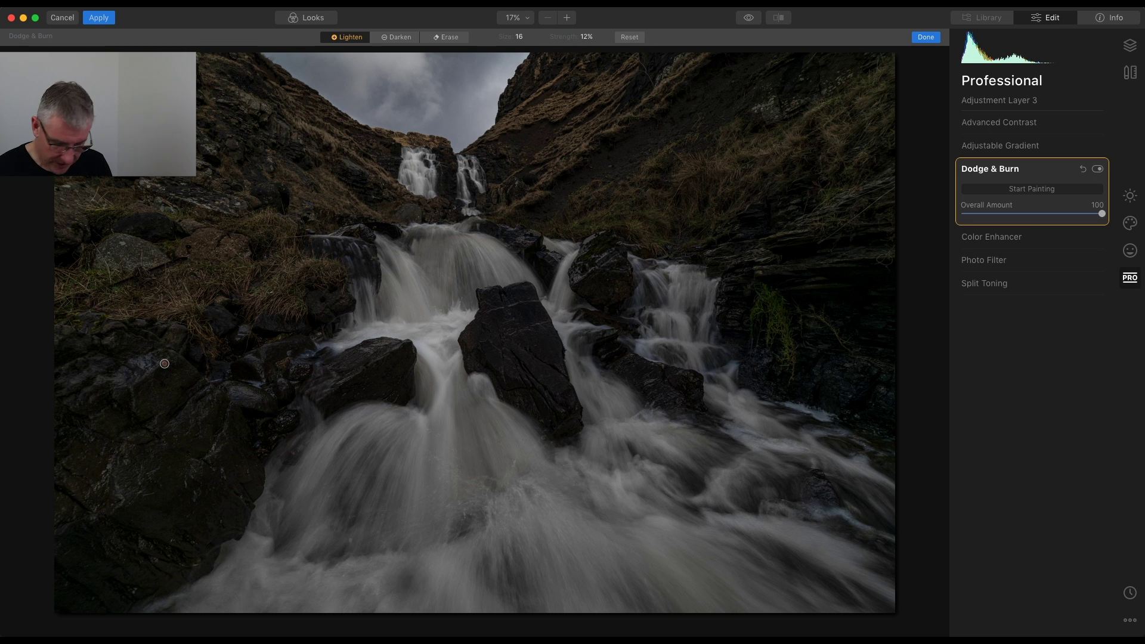
Step: Set the Dodge & Burn Lighten brush to size 52 and strength 8% for the foreground rocks
{"action": "key", "text": "bracketright"}
{"action": "key", "text": "bracketright"}
{"action": "key", "text": "bracketright"}
{"action": "key", "text": "bracketright"}
{"action": "key", "text": "bracketright"}
{"action": "key", "text": "bracketright"}
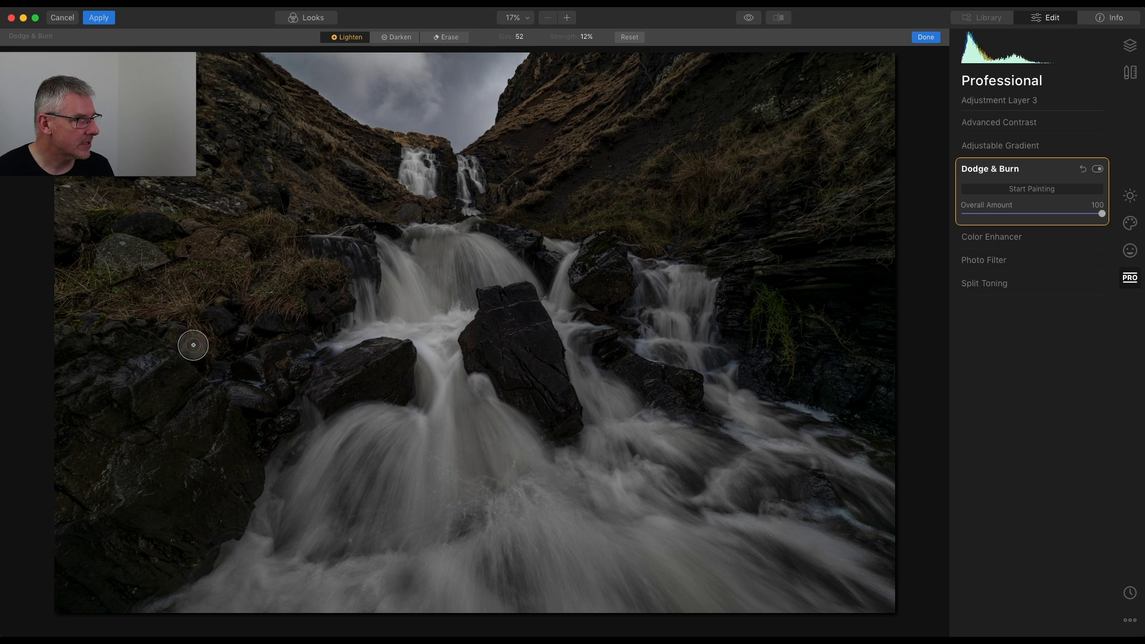
{"action": "left_click", "coordinate": [596, 40]}
{"action": "left_click_drag", "start_coordinate": [592, 52], "coordinate": [590, 54]}
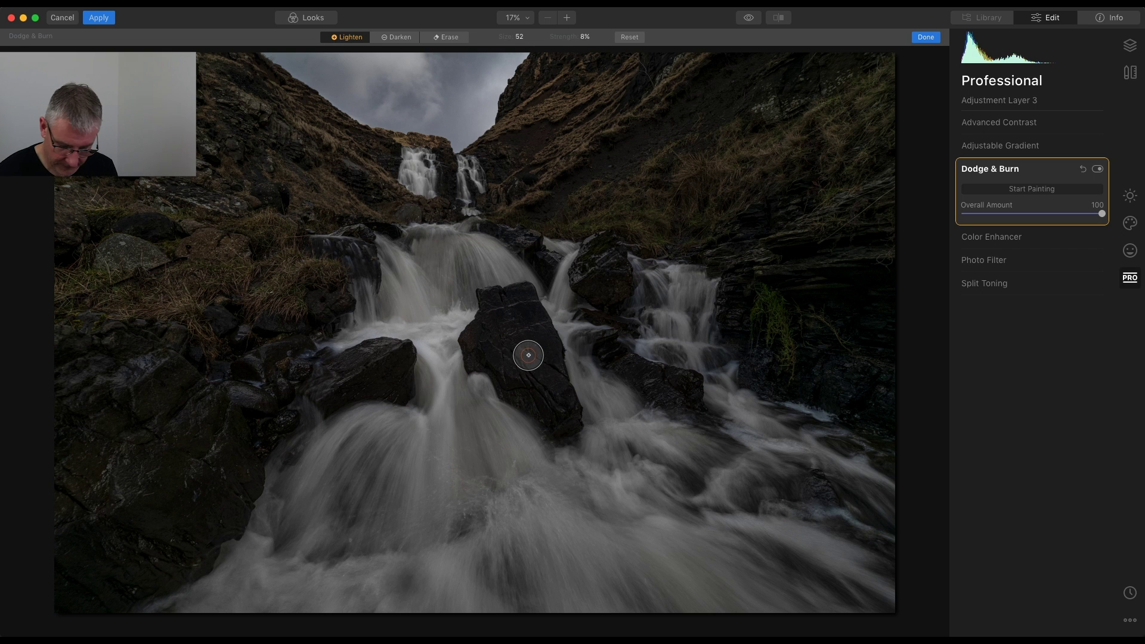
Step: Lighten the left hillside and the rocks edging the main cascade with a size 16 brush, and finish the Dodge & Burn painting
{"action": "key", "text": "bracketleft"}
{"action": "key", "text": "bracketleft"}
{"action": "key", "text": "bracketleft"}
{"action": "key", "text": "bracketleft"}
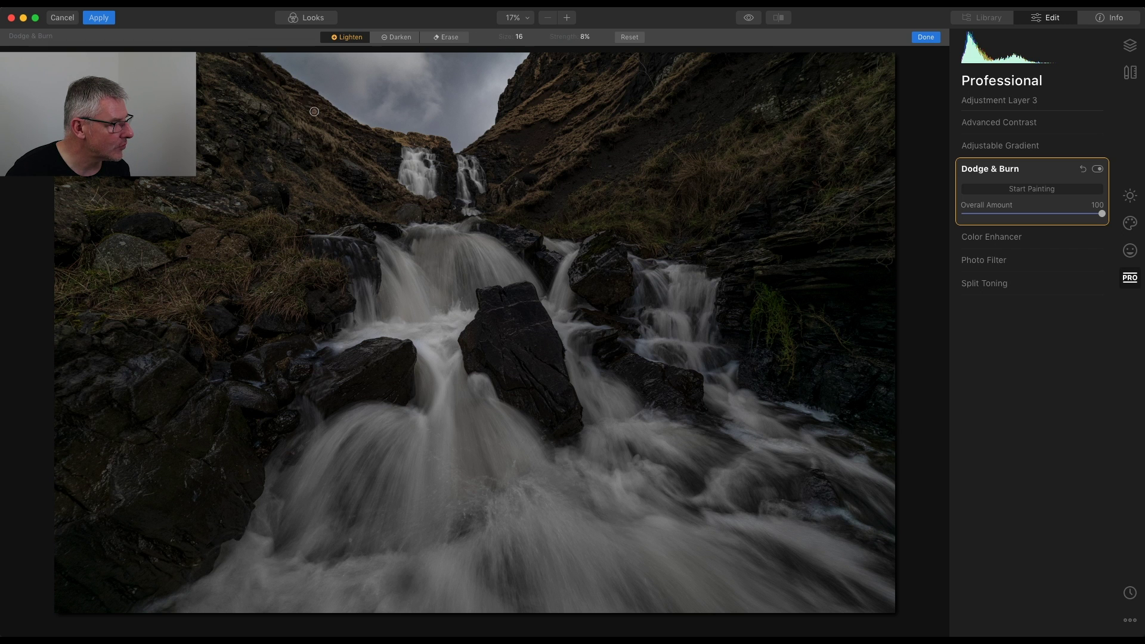
{"action": "left_click", "coordinate": [251, 102]}
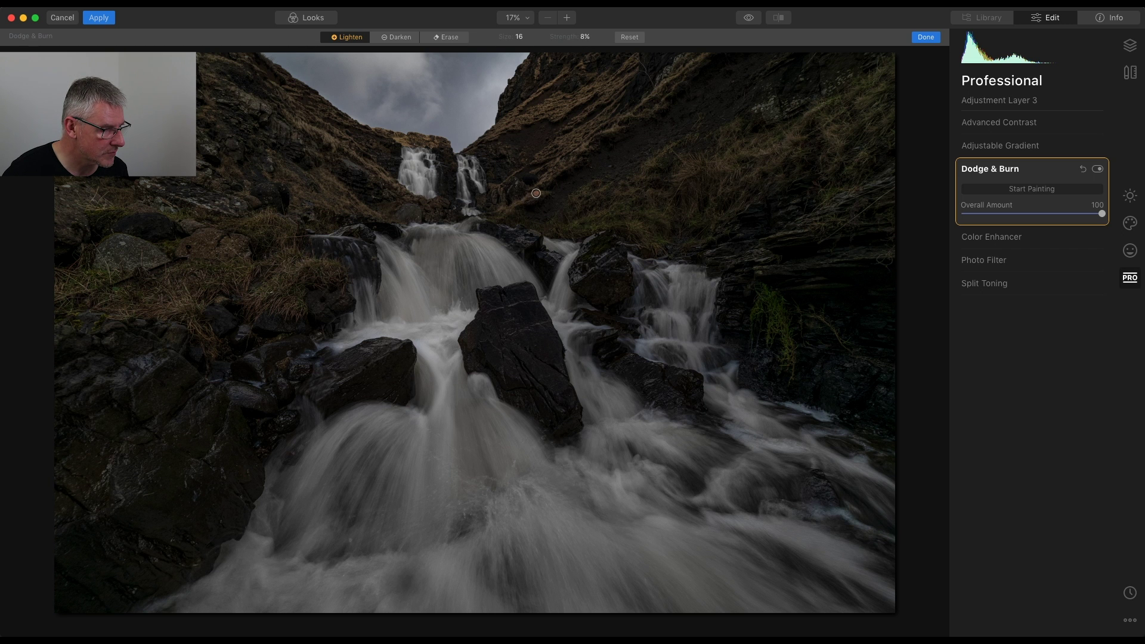
{"action": "mouse_move", "coordinate": [469, 216]}
{"action": "left_mouse_down"}
{"action": "mouse_move", "coordinate": [431, 204]}
{"action": "mouse_move", "coordinate": [389, 225]}
{"action": "mouse_move", "coordinate": [375, 220]}
{"action": "mouse_move", "coordinate": [393, 231]}
{"action": "mouse_move", "coordinate": [344, 233]}
{"action": "mouse_move", "coordinate": [370, 234]}
{"action": "left_mouse_up"}
{"action": "mouse_move", "coordinate": [525, 245]}
{"action": "left_mouse_down"}
{"action": "mouse_move", "coordinate": [531, 238]}
{"action": "mouse_move", "coordinate": [507, 230]}
{"action": "mouse_move", "coordinate": [527, 254]}
{"action": "mouse_move", "coordinate": [570, 264]}
{"action": "left_mouse_up"}
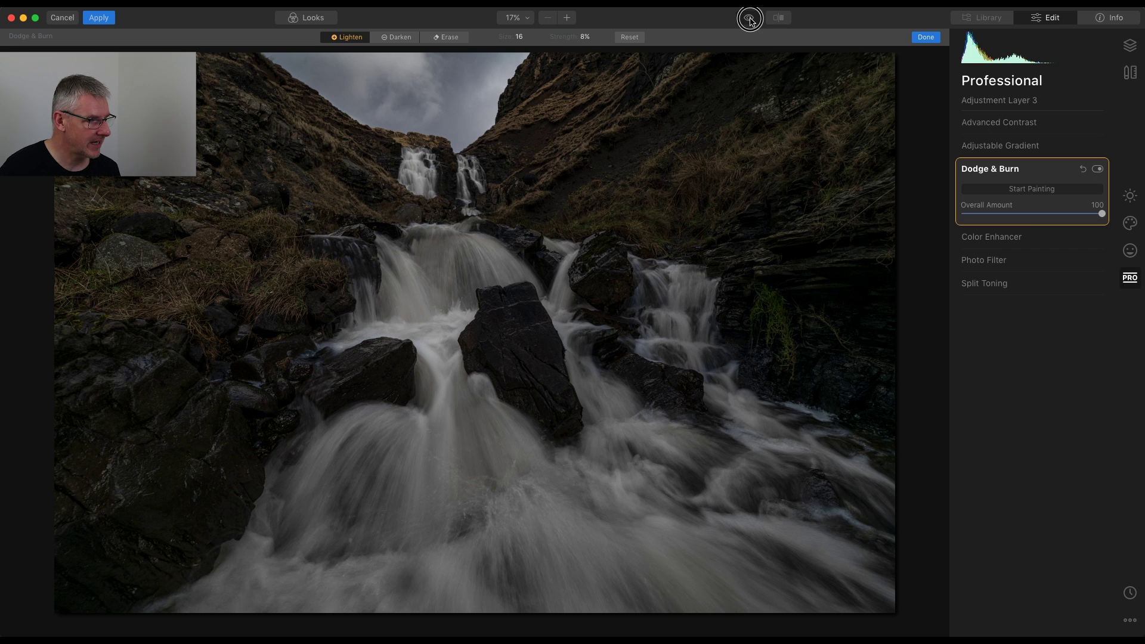
{"action": "left_click", "coordinate": [926, 37]}
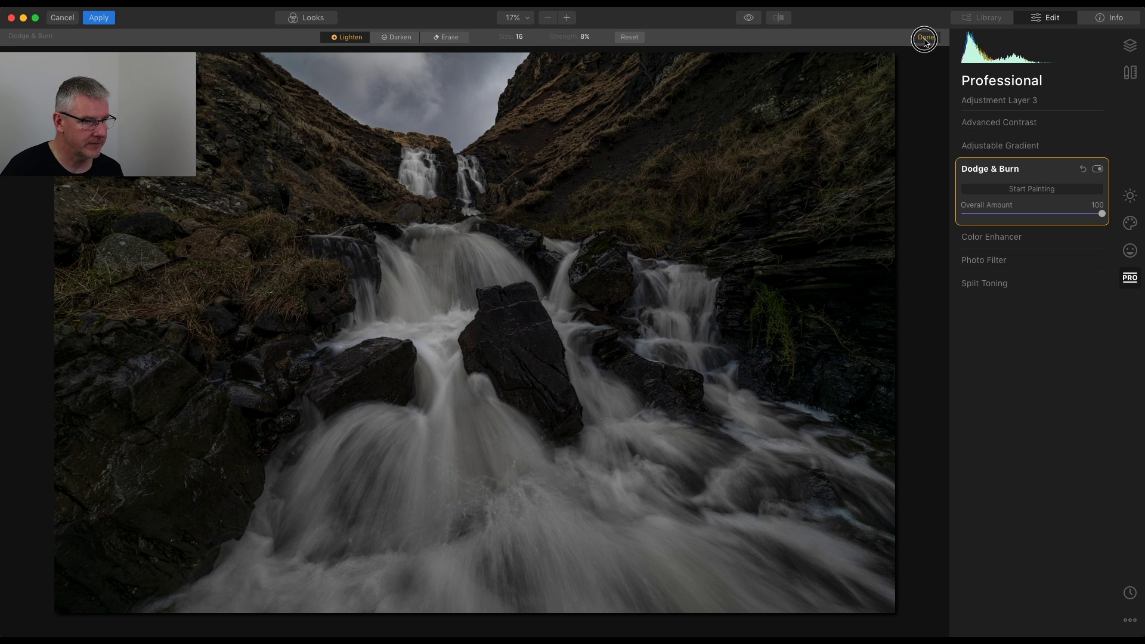
Step: Compare the edited waterfall photo with the original several times, examining the water colour and the hillsides
{"action": "left_click", "coordinate": [751, 20]}
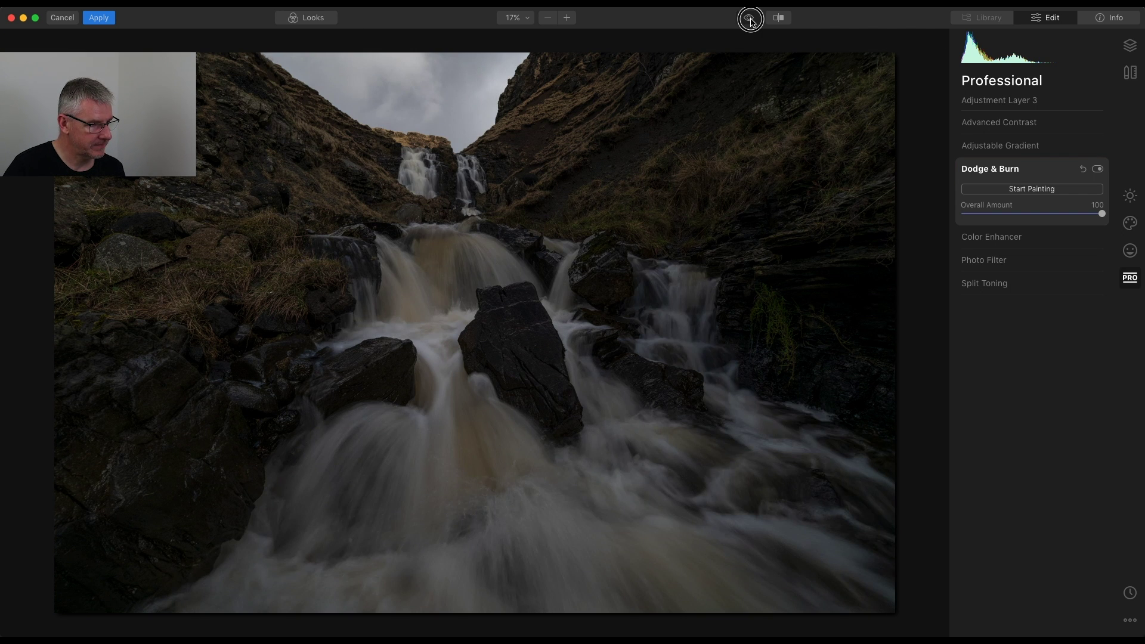
{"action": "left_click", "coordinate": [751, 20]}
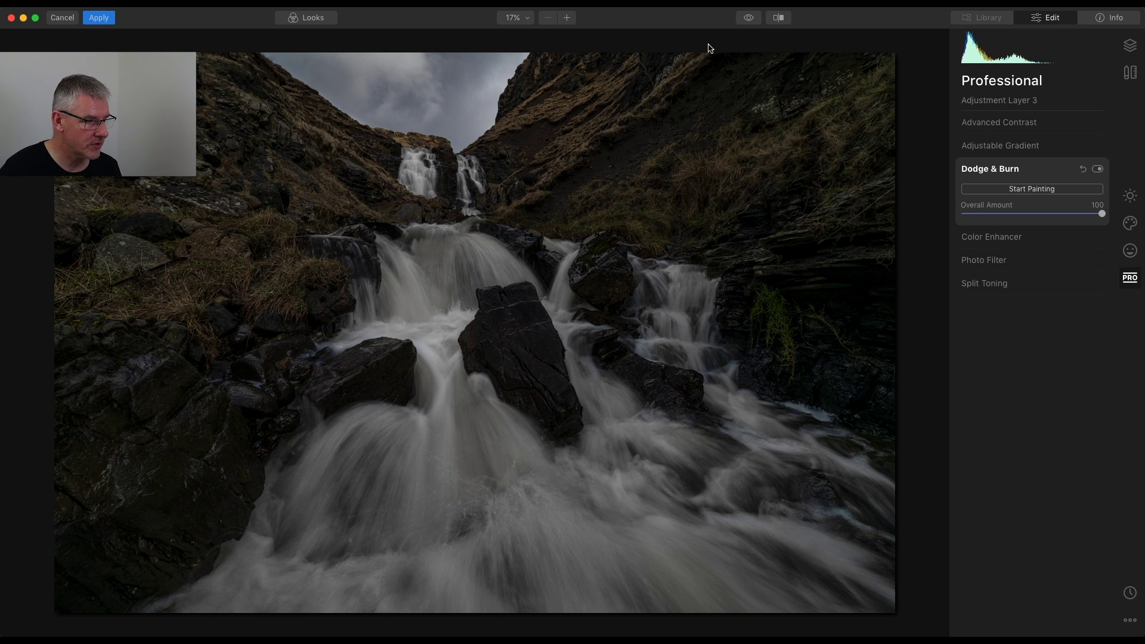
{"action": "left_click", "coordinate": [750, 19]}
{"action": "left_click", "coordinate": [750, 19]}
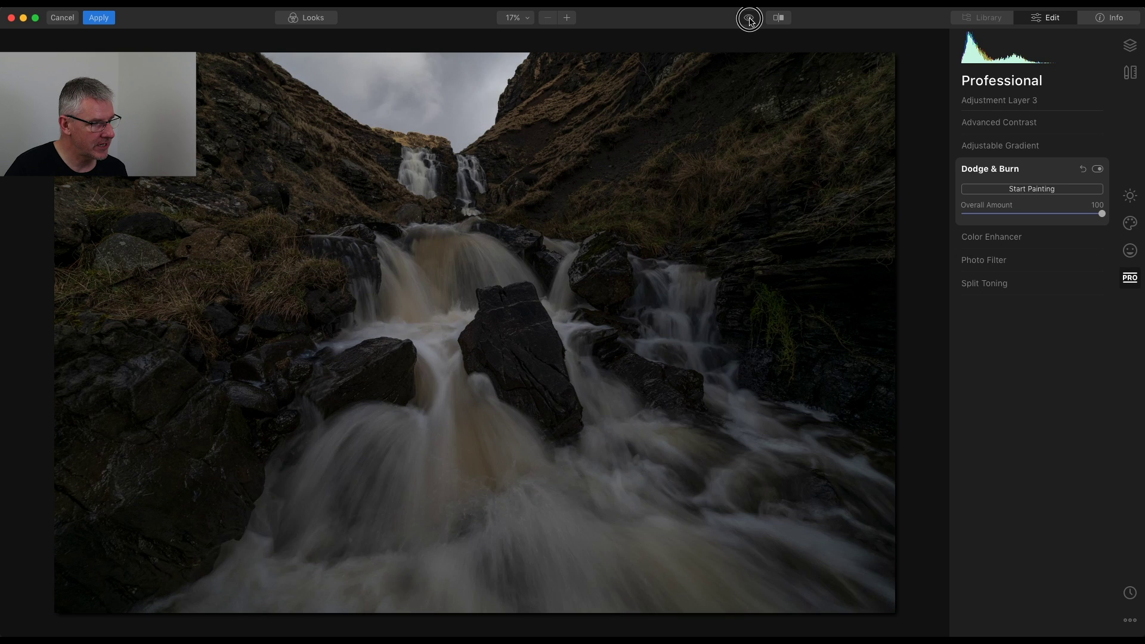
{"action": "left_click", "coordinate": [750, 18]}
{"action": "left_click", "coordinate": [750, 19]}
{"action": "left_click", "coordinate": [750, 18]}
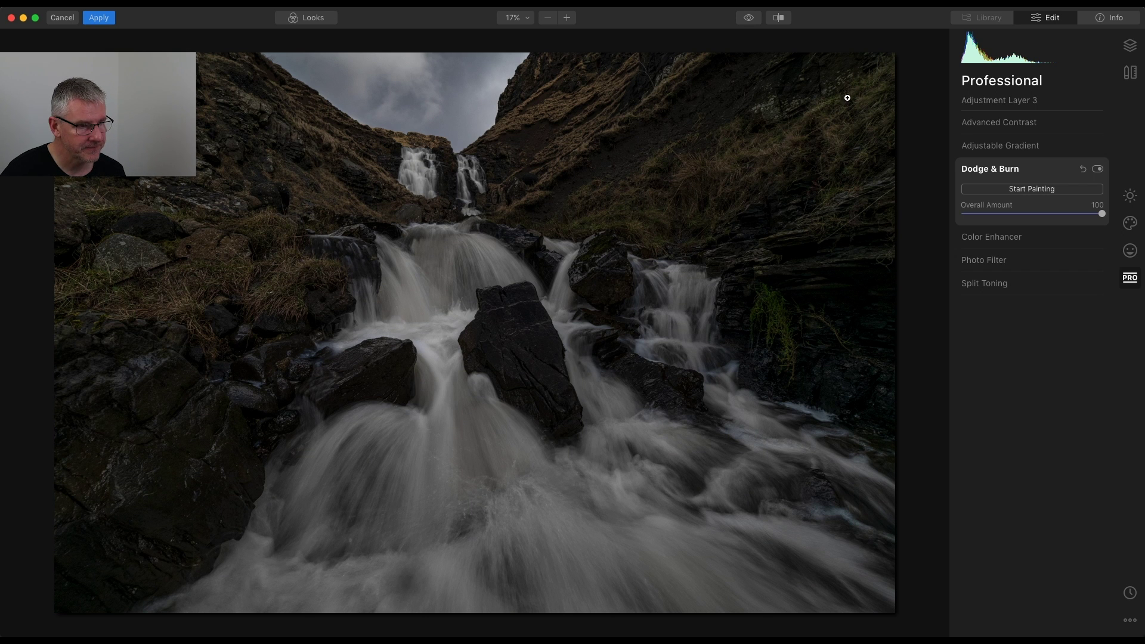
{"action": "left_click", "coordinate": [748, 19]}
{"action": "left_click", "coordinate": [749, 20]}
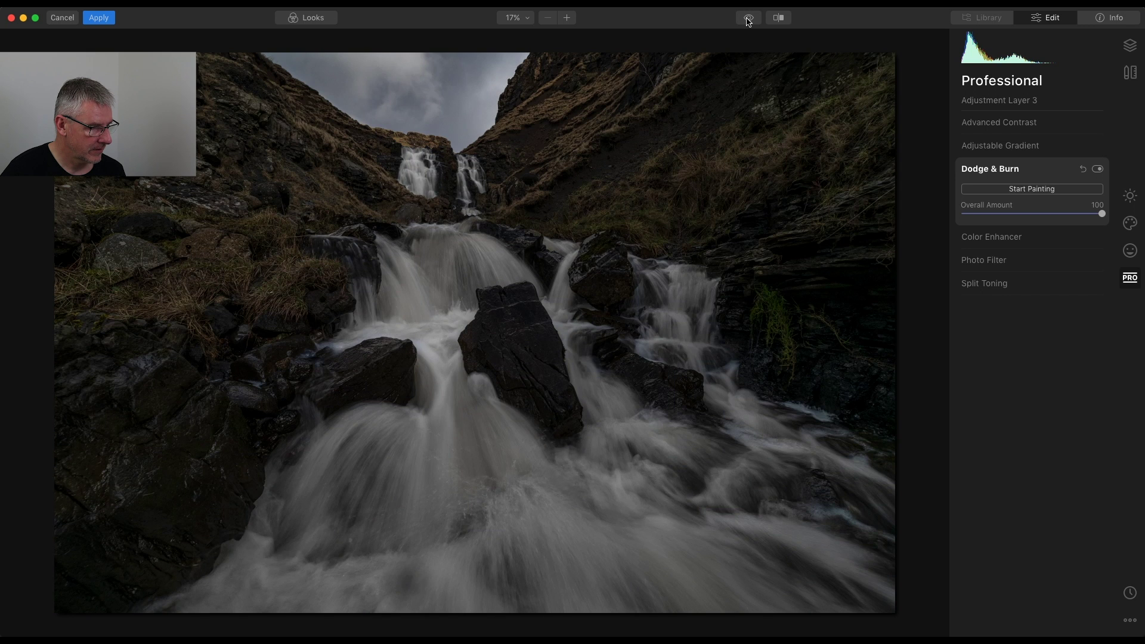
{"action": "left_click", "coordinate": [749, 21]}
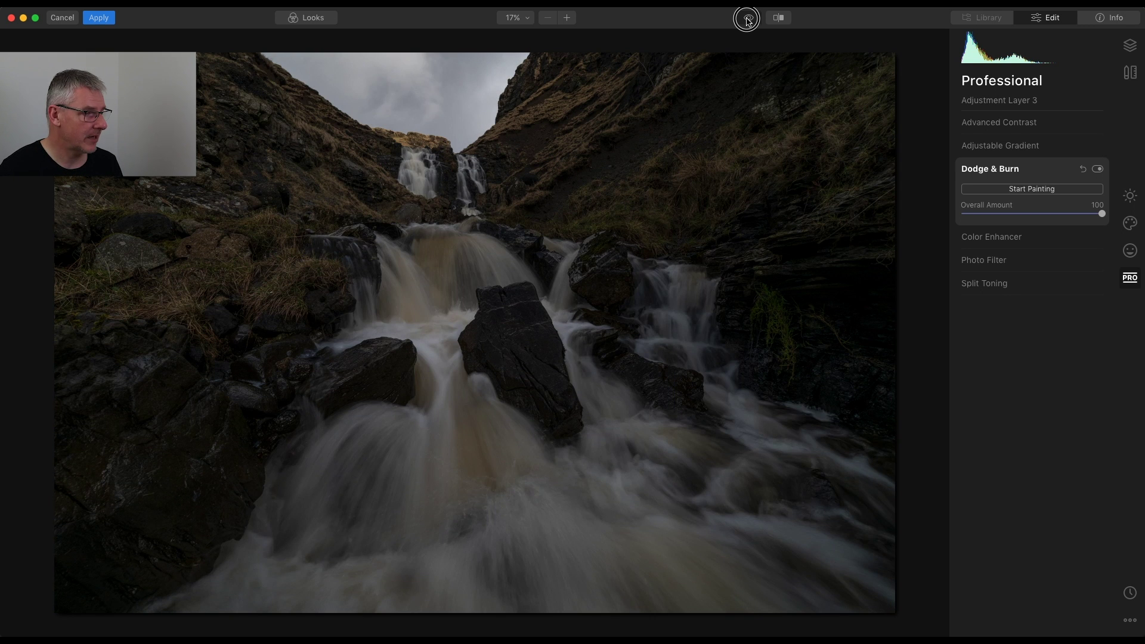
{"action": "left_click", "coordinate": [749, 22]}
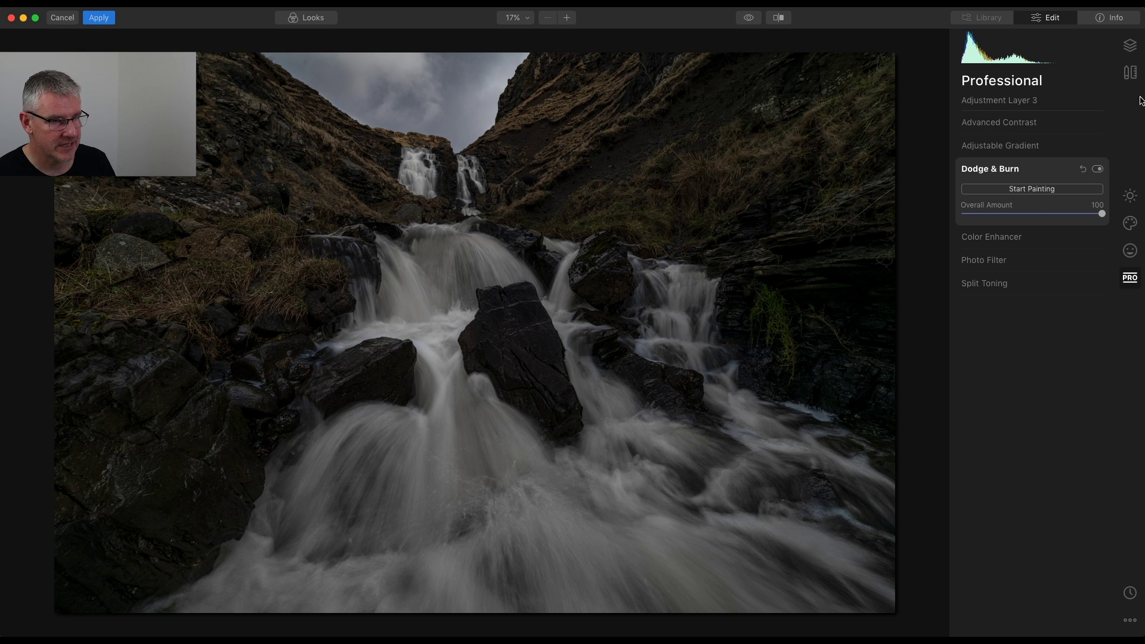
Step: Add a fourth adjustment layer and open its Color adjustment
{"action": "left_click", "coordinate": [1131, 48]}
{"action": "left_click", "coordinate": [1097, 82]}
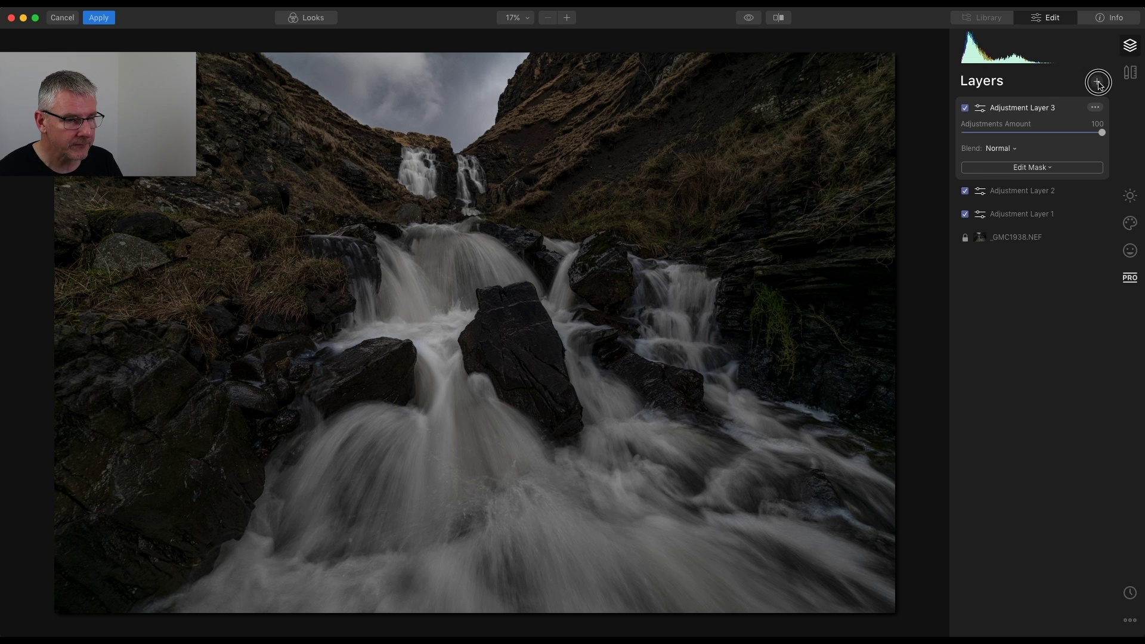
{"action": "left_click", "coordinate": [1058, 94]}
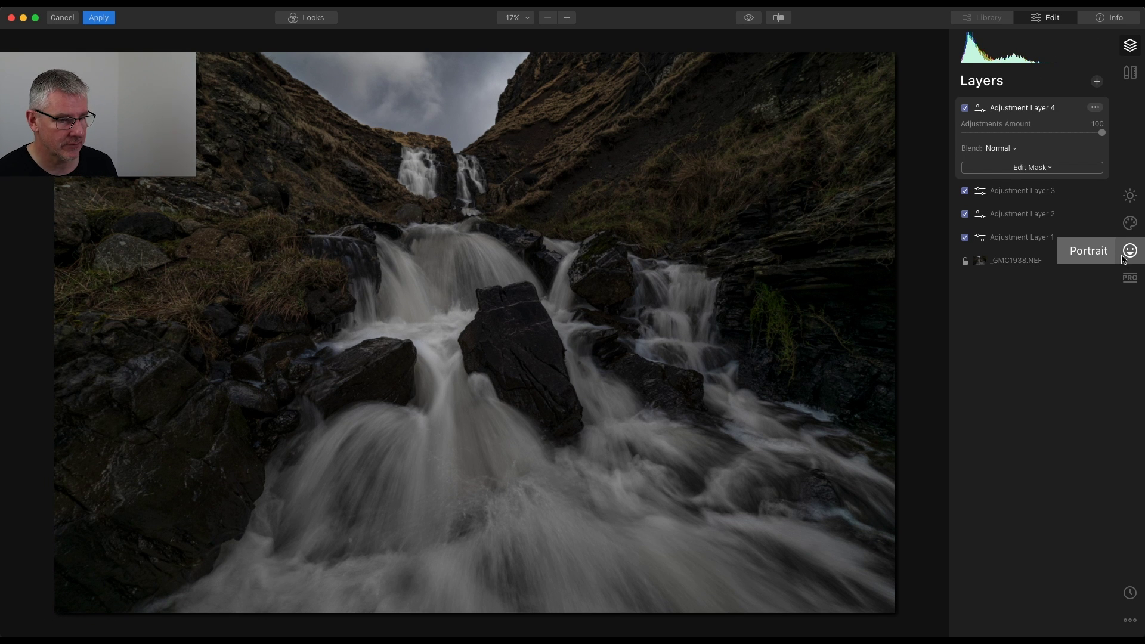
{"action": "left_click", "coordinate": [1129, 198]}
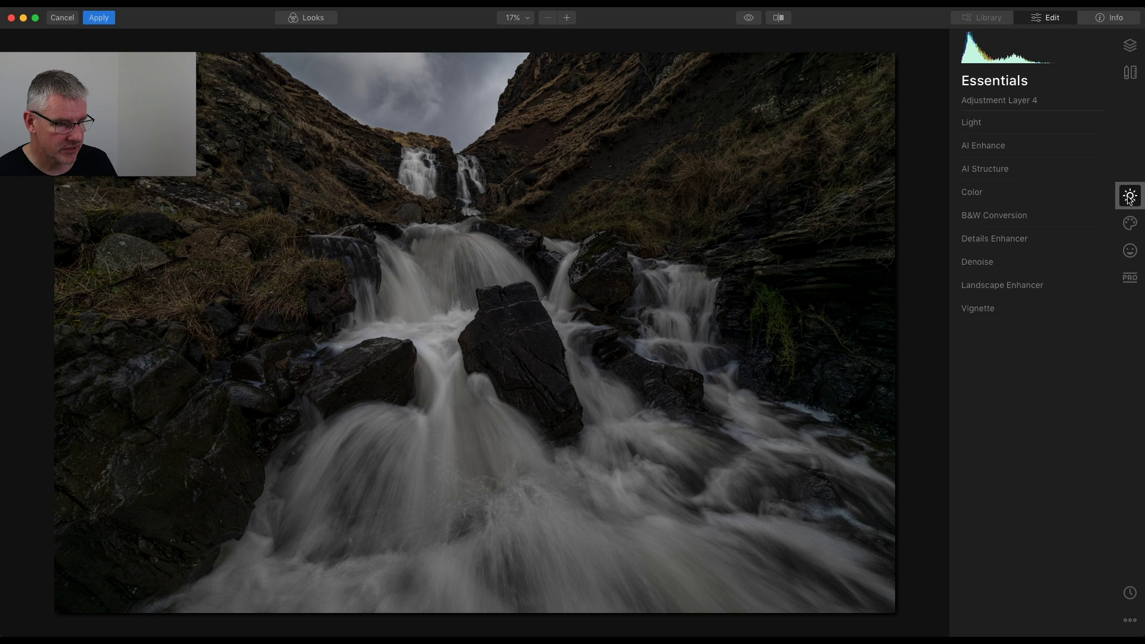
{"action": "left_click", "coordinate": [971, 194]}
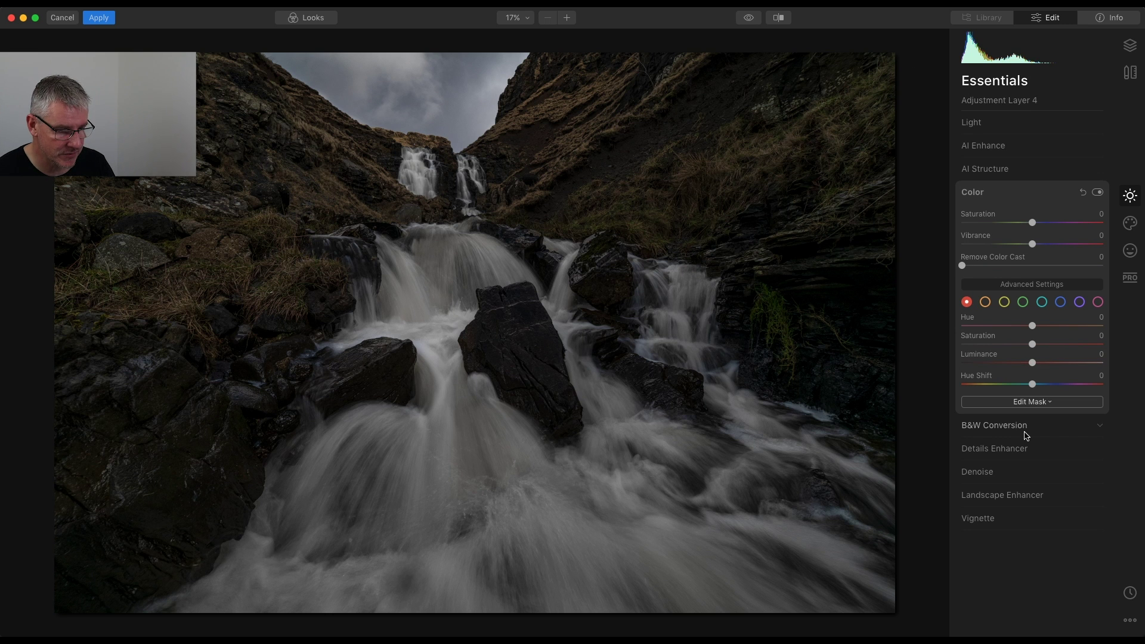
Step: Try a green saturation of -37 and luminance of -28, previewing the effect on and off, and reset the Color adjustment
{"action": "left_click", "coordinate": [1023, 302]}
{"action": "left_click_drag", "start_coordinate": [1034, 362], "coordinate": [1006, 346]}
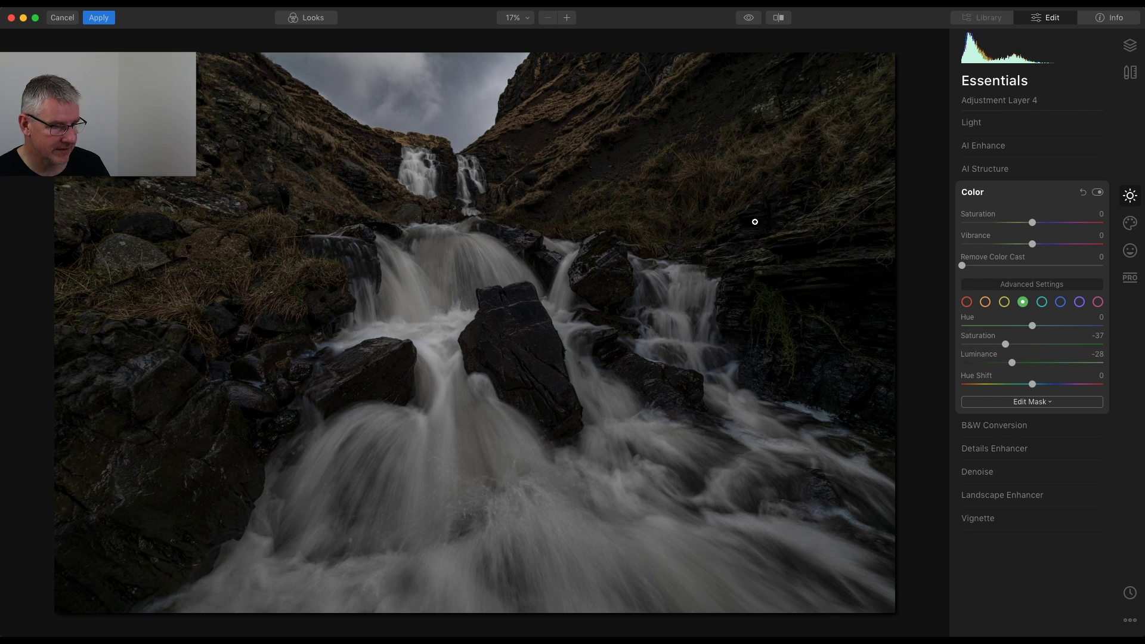
{"action": "left_click", "coordinate": [1098, 192]}
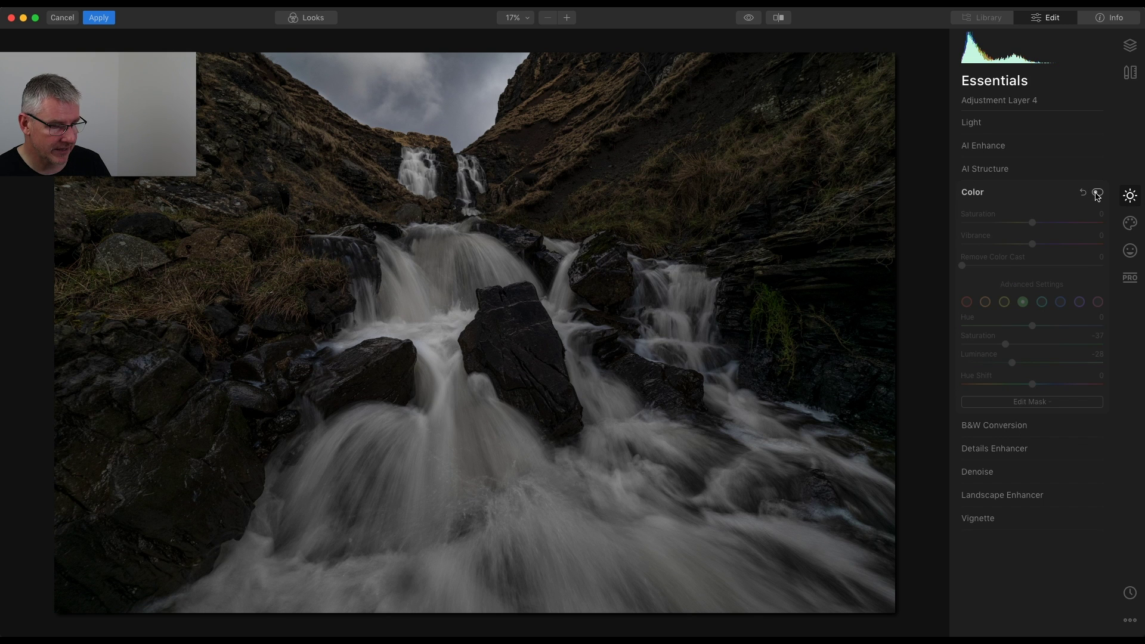
{"action": "left_click", "coordinate": [1097, 192]}
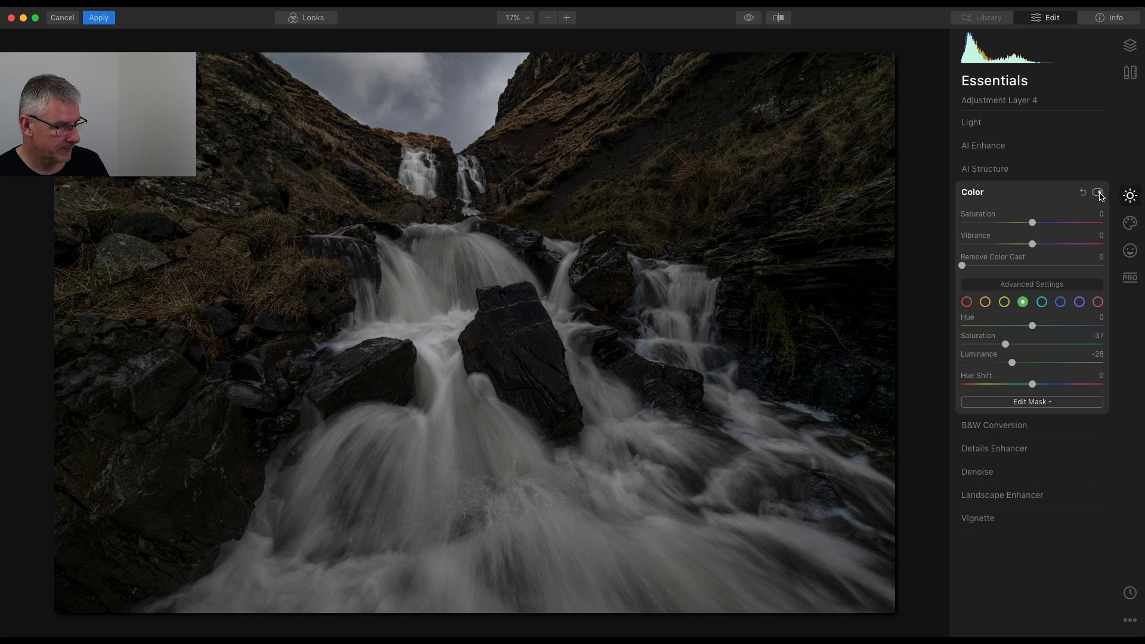
{"action": "left_click", "coordinate": [1098, 193]}
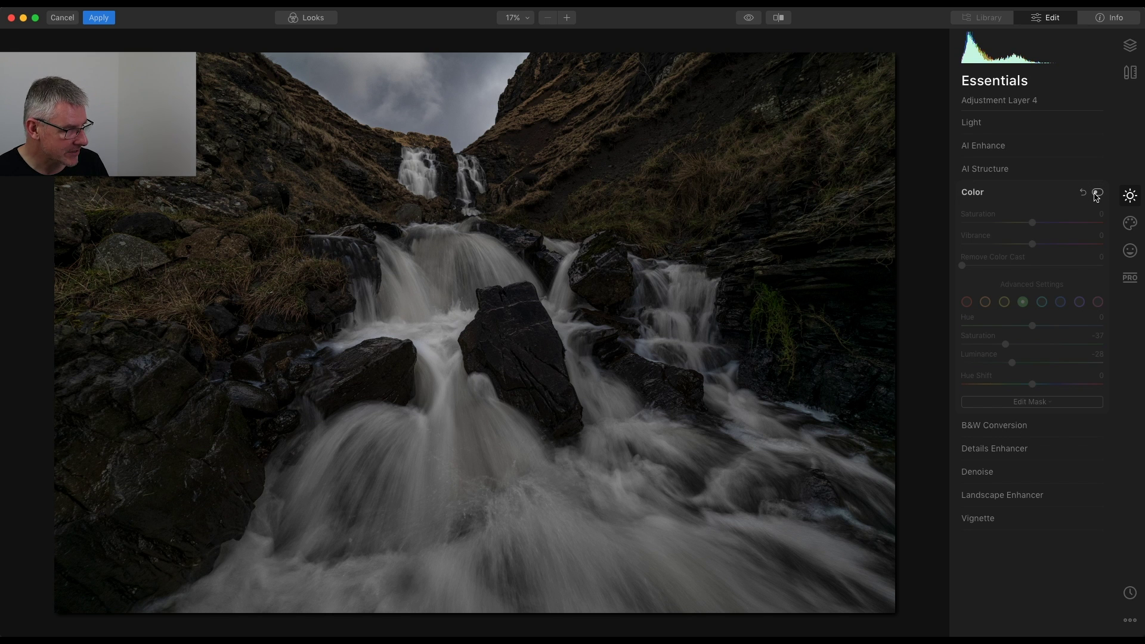
{"action": "left_click", "coordinate": [1100, 194]}
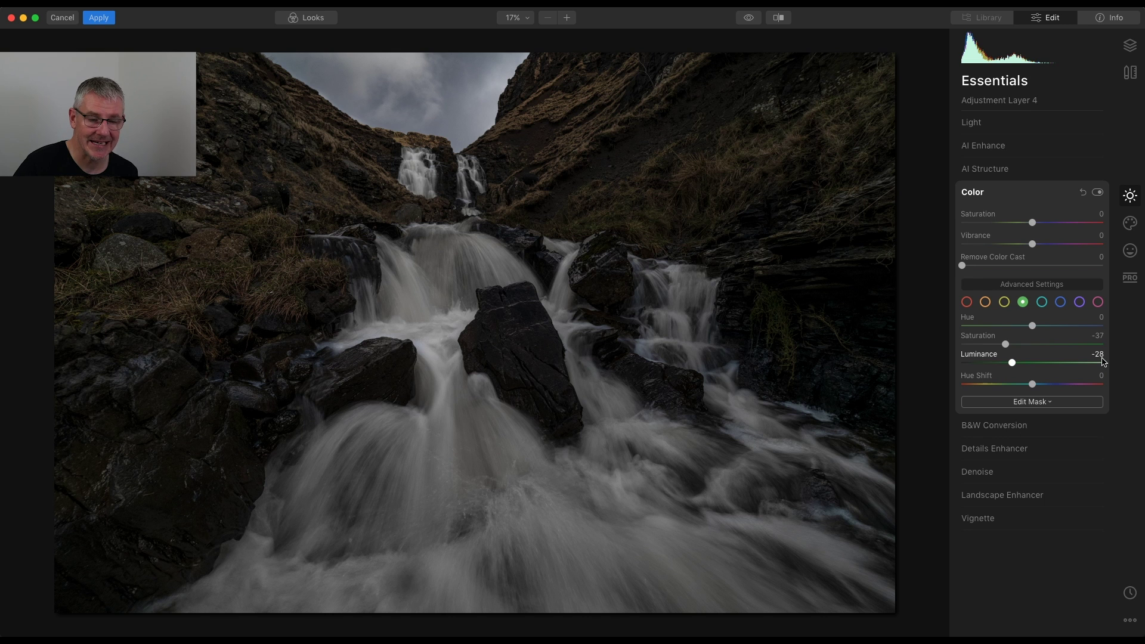
{"action": "left_click", "coordinate": [1084, 194]}
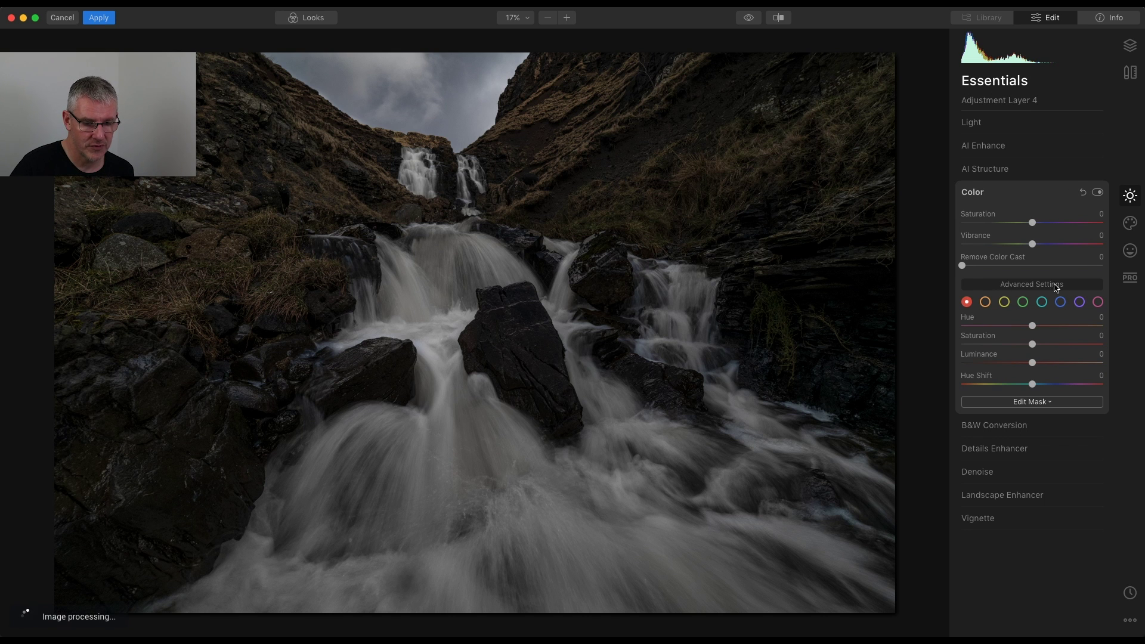
Step: Set the green saturation to -28 and luminance to -30, and compare the photo with the original in a before/after split view
{"action": "left_click", "coordinate": [1023, 302]}
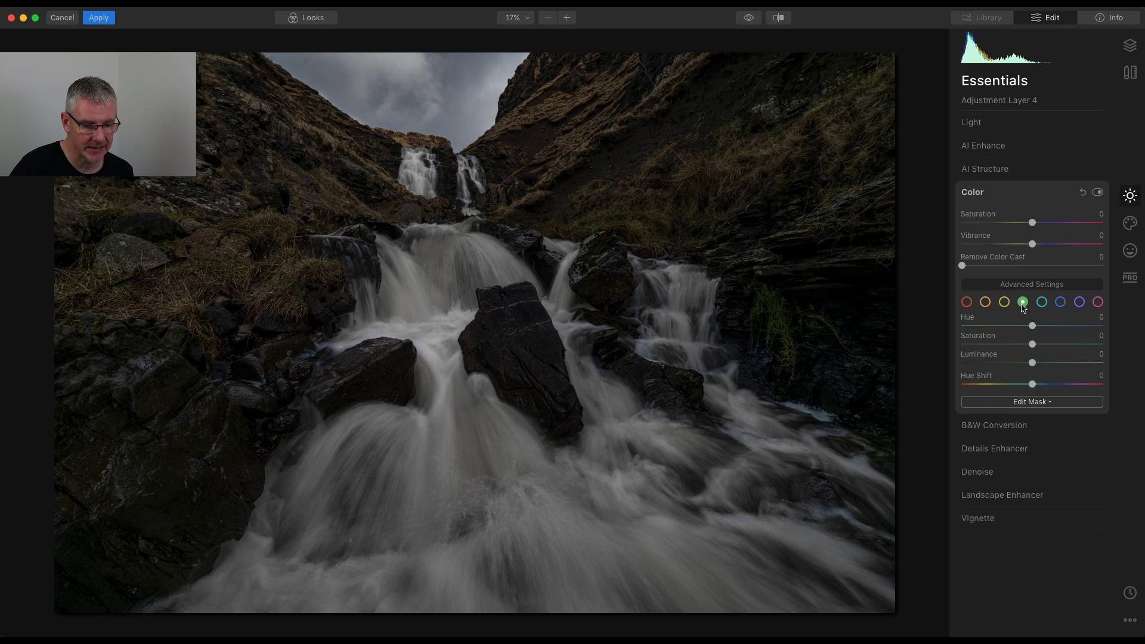
{"action": "left_click_drag", "start_coordinate": [1034, 348], "coordinate": [1011, 365]}
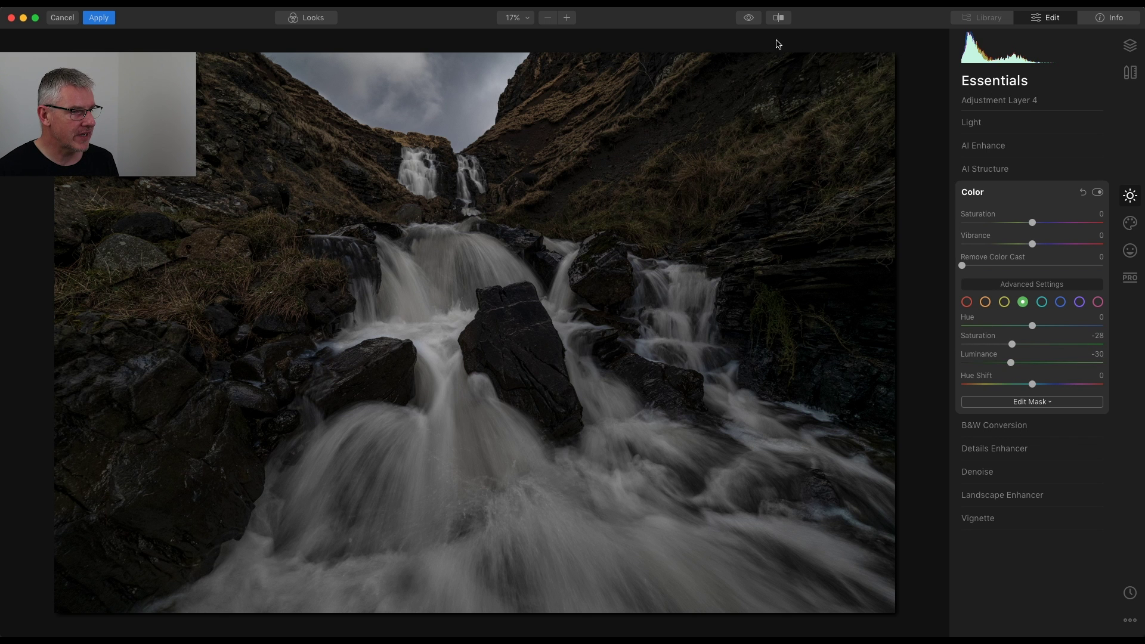
{"action": "left_click", "coordinate": [749, 20]}
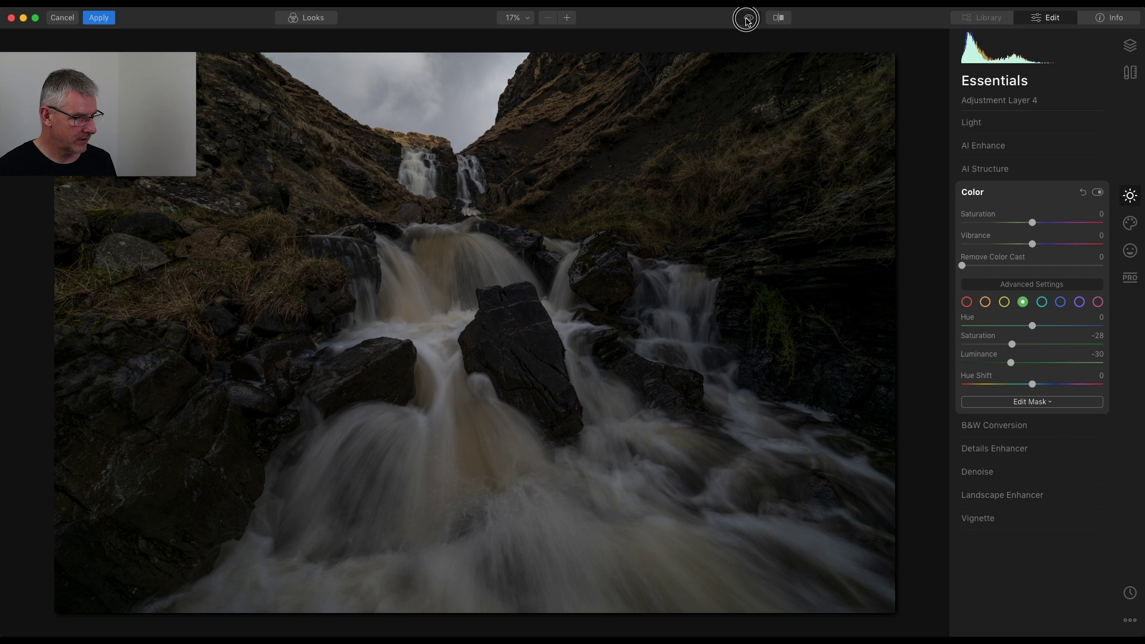
{"action": "left_click", "coordinate": [778, 17]}
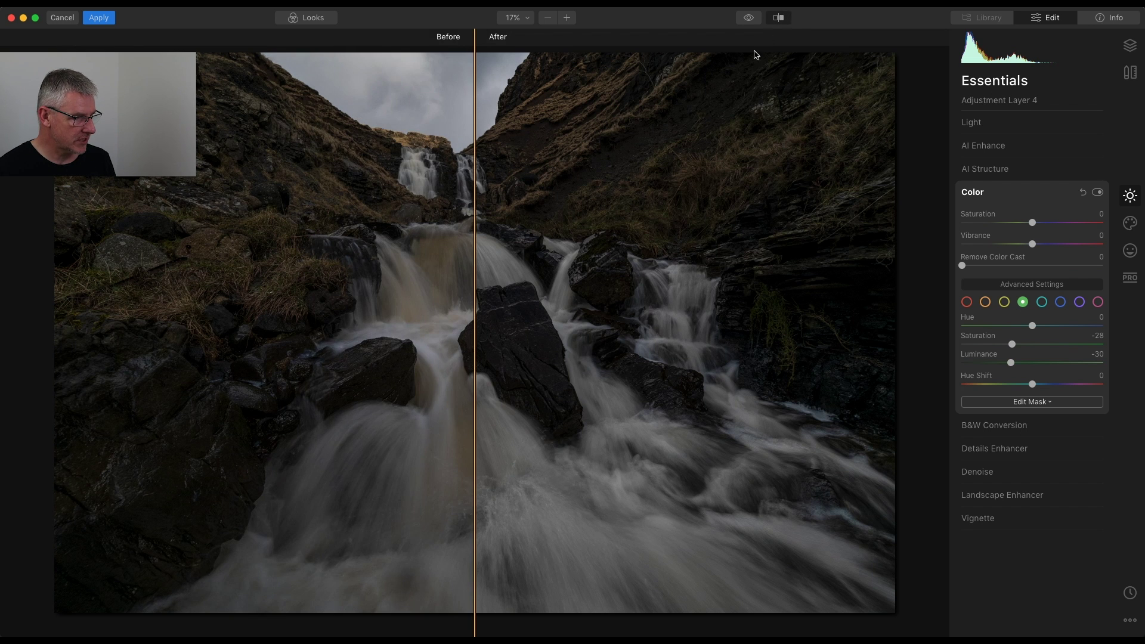
{"action": "left_click_drag", "start_coordinate": [467, 282], "coordinate": [102, 272]}
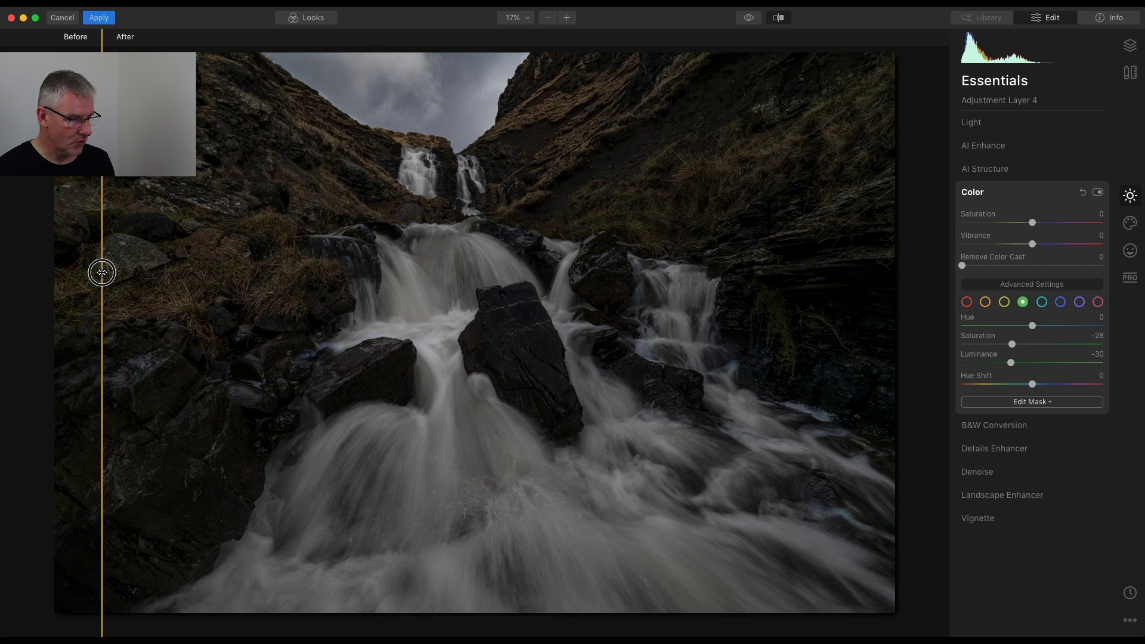